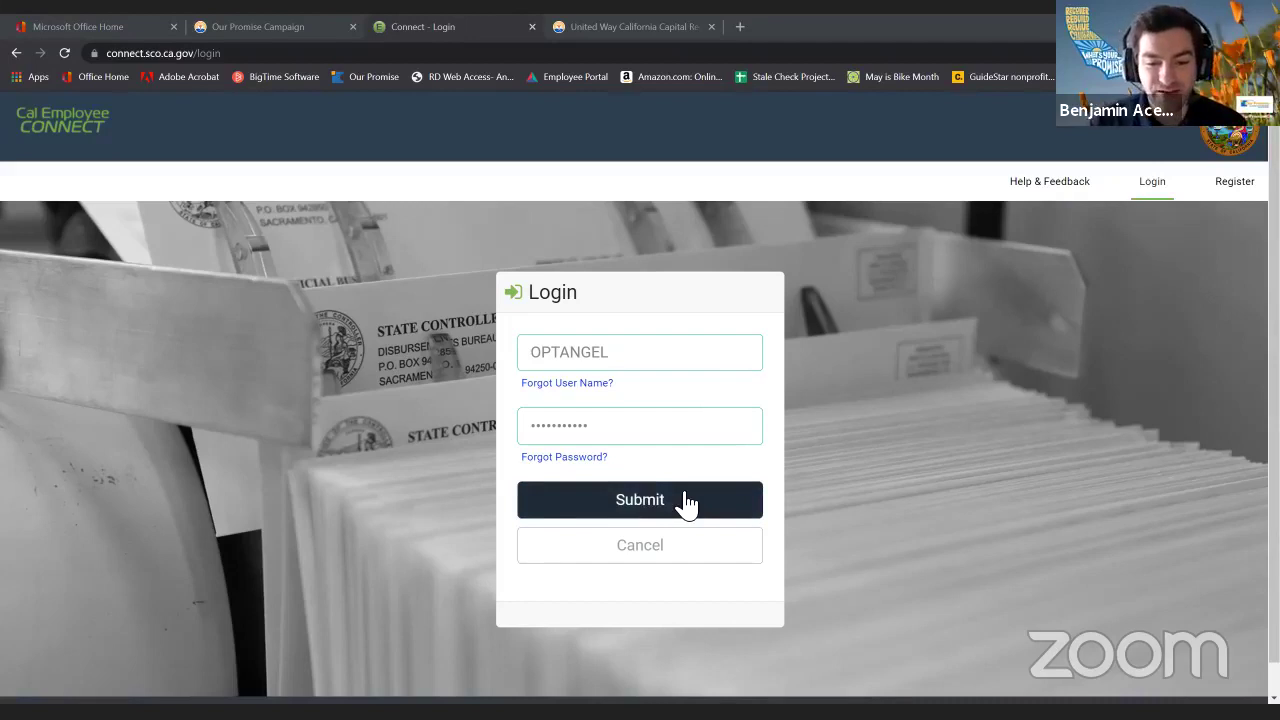
Submit the login, then choose User Profile from the signed-in user's menu.
left_click(688, 503)
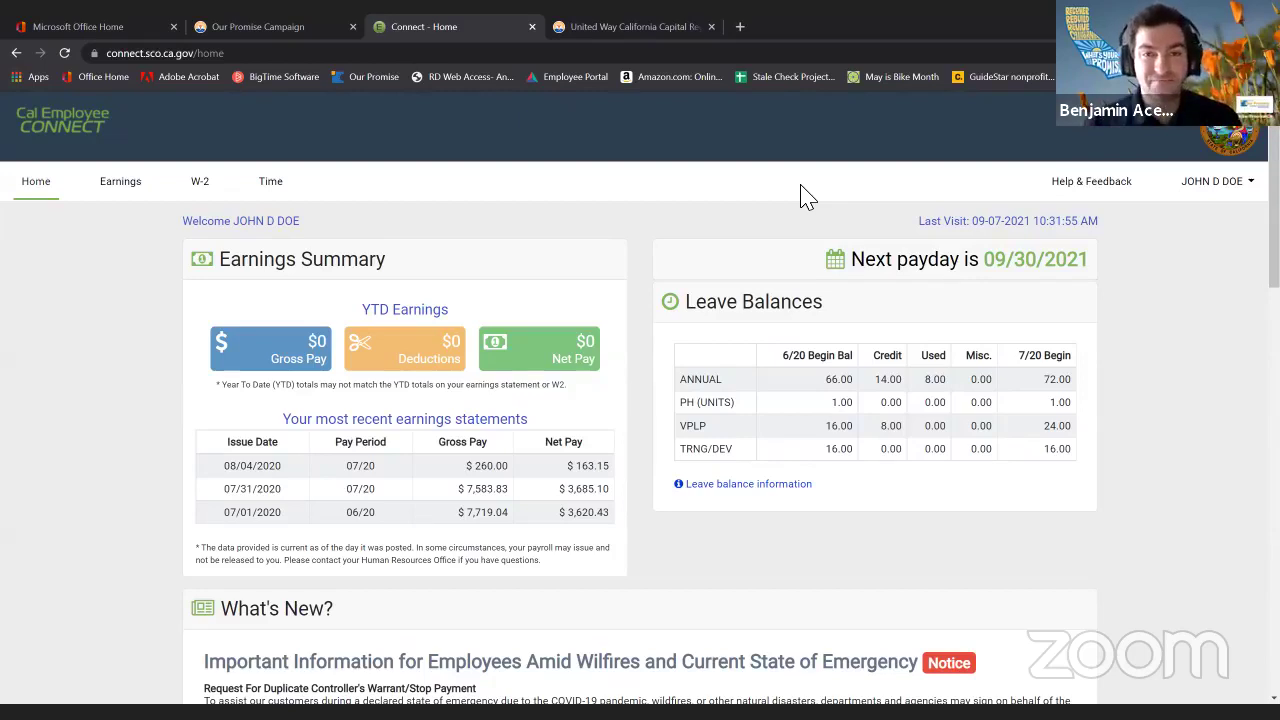
left_click(1212, 181)
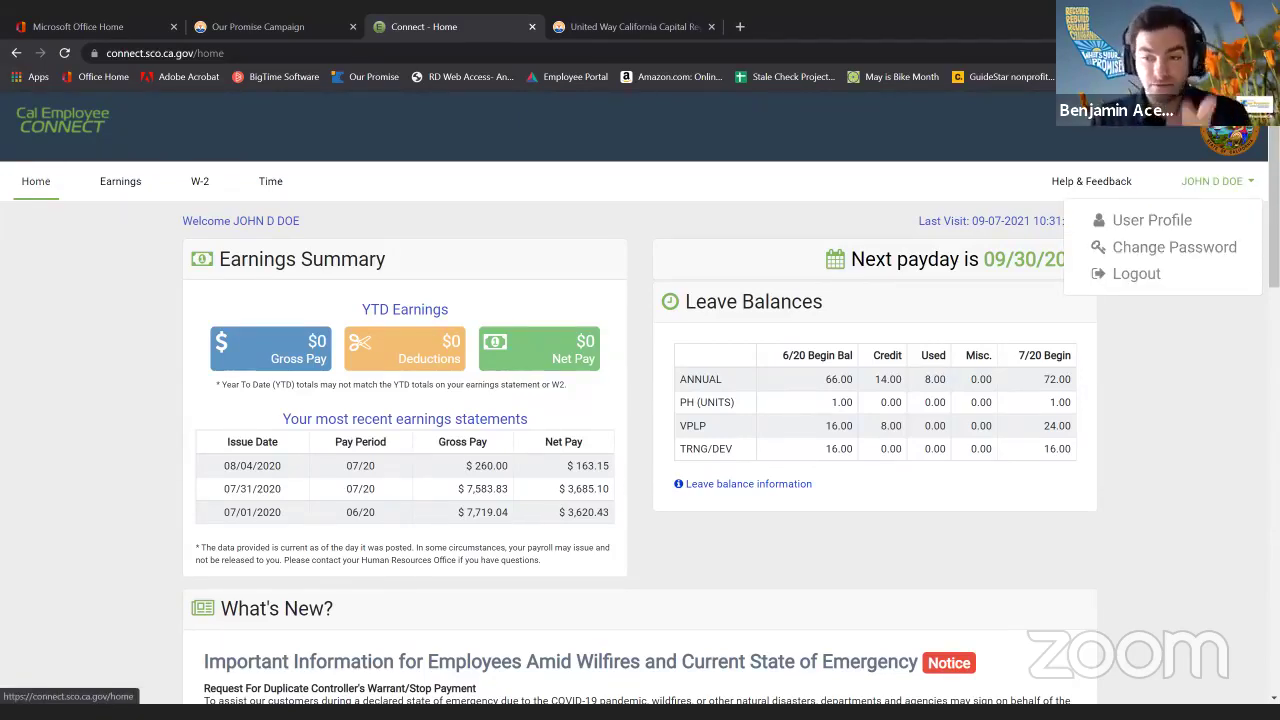
left_click(1190, 358)
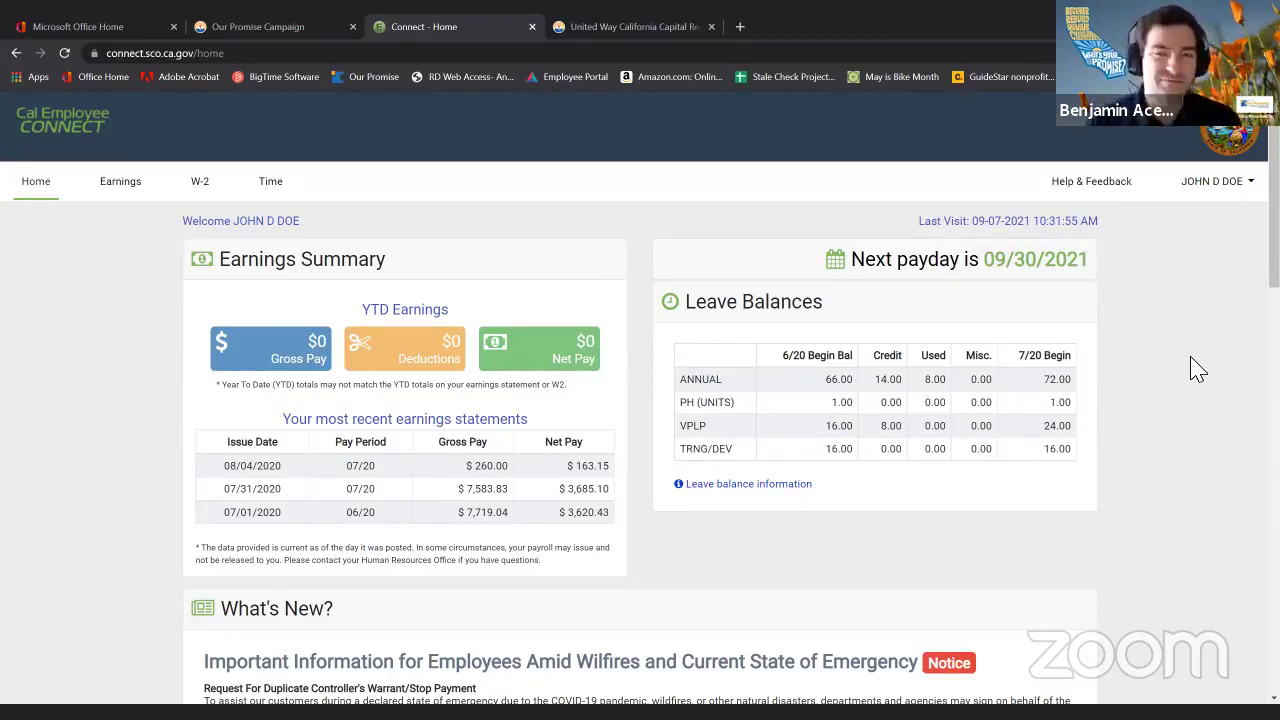
scroll(1198, 345, "down", 2)
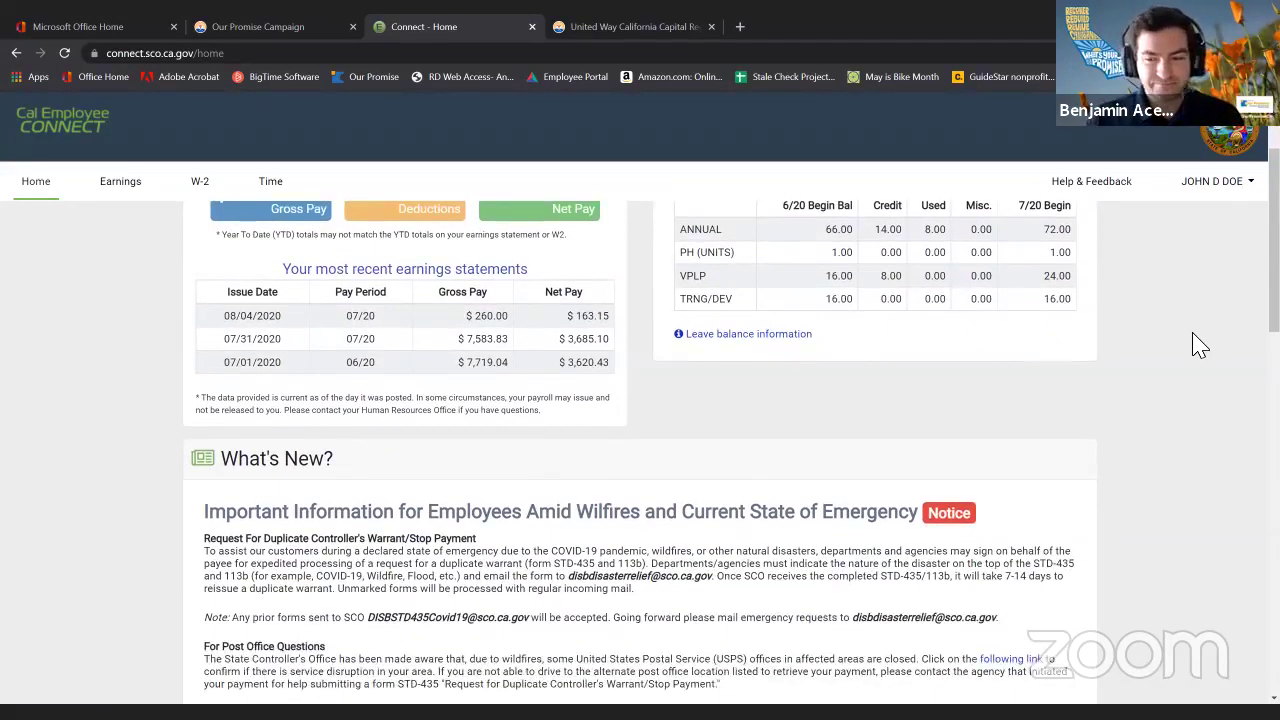
scroll(1200, 345, "up", 2)
left_click(1213, 186)
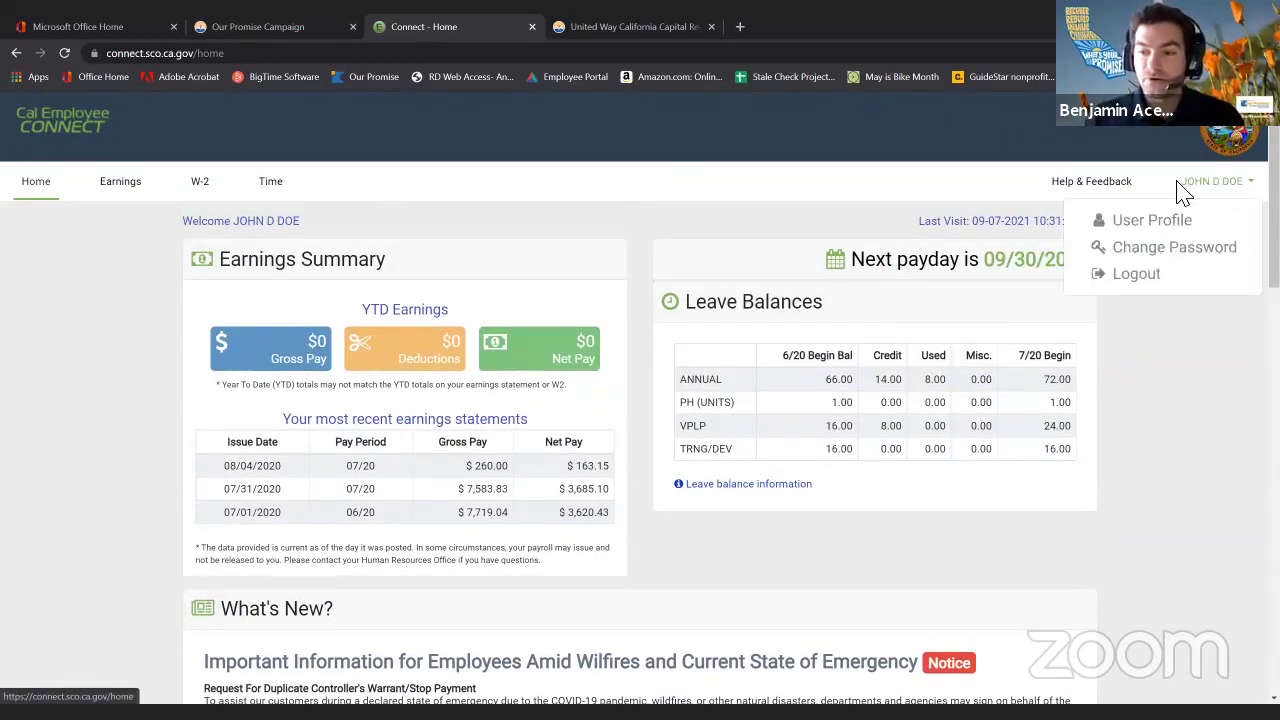
left_click(1145, 222)
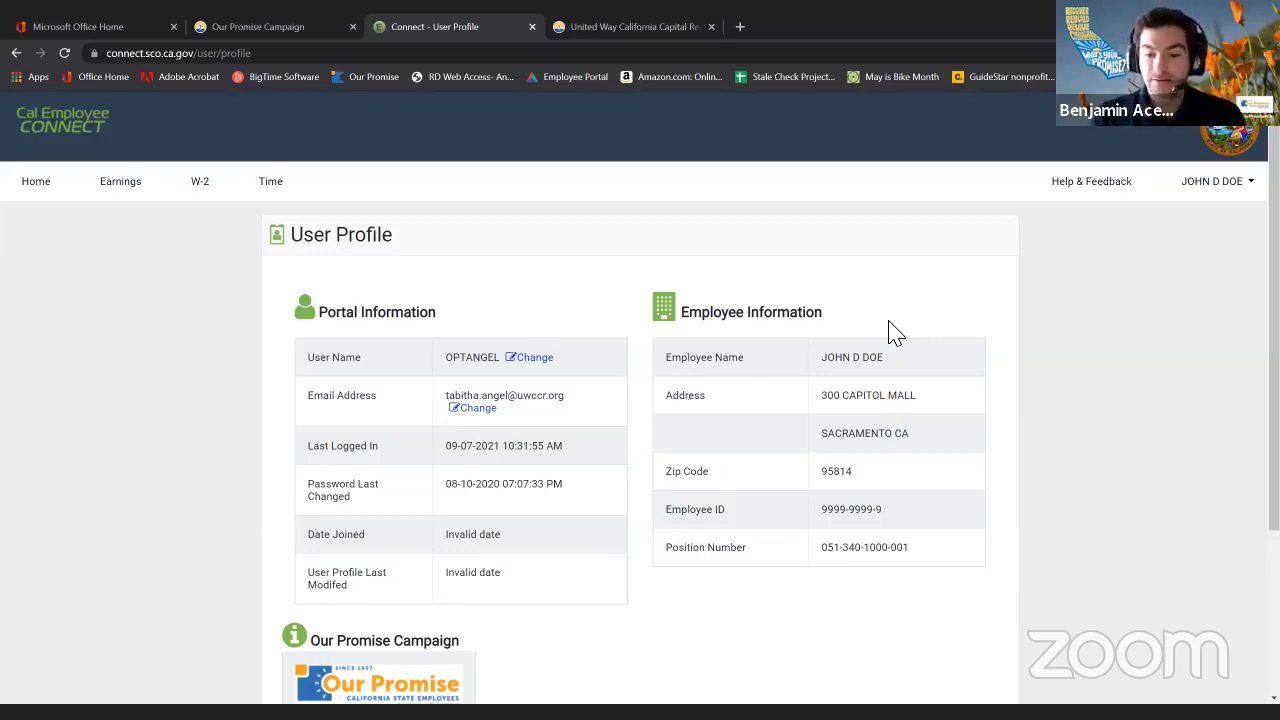
Copy the Employee ID from the ePledge Site's Our Promise dialog, then close the dialog.
scroll(895, 340, "down", 3)
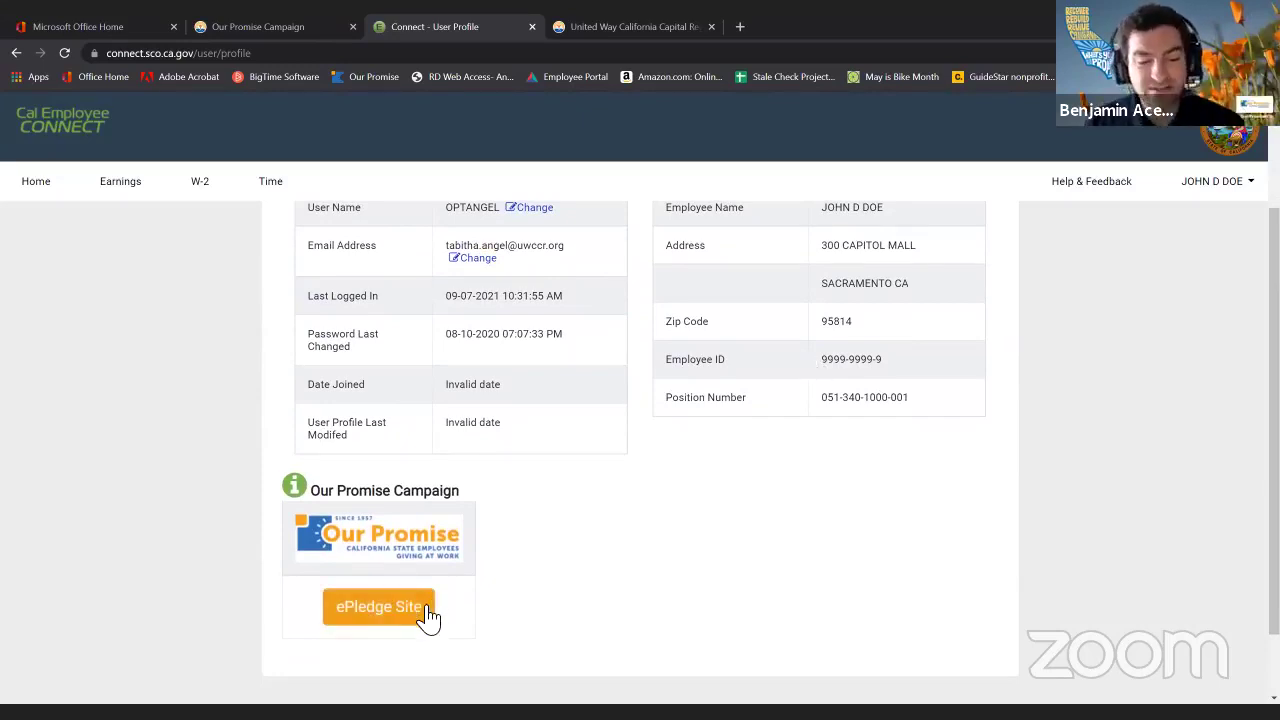
left_click_drag(320, 490, 450, 495)
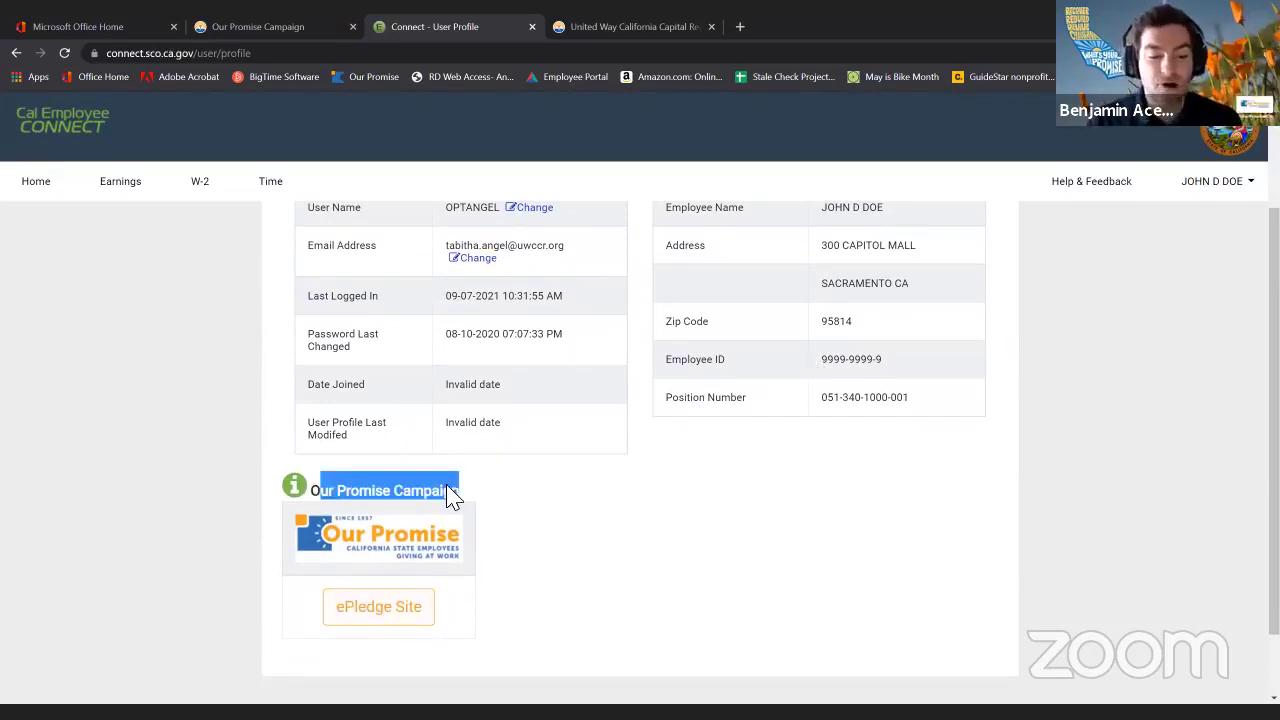
left_click(560, 545)
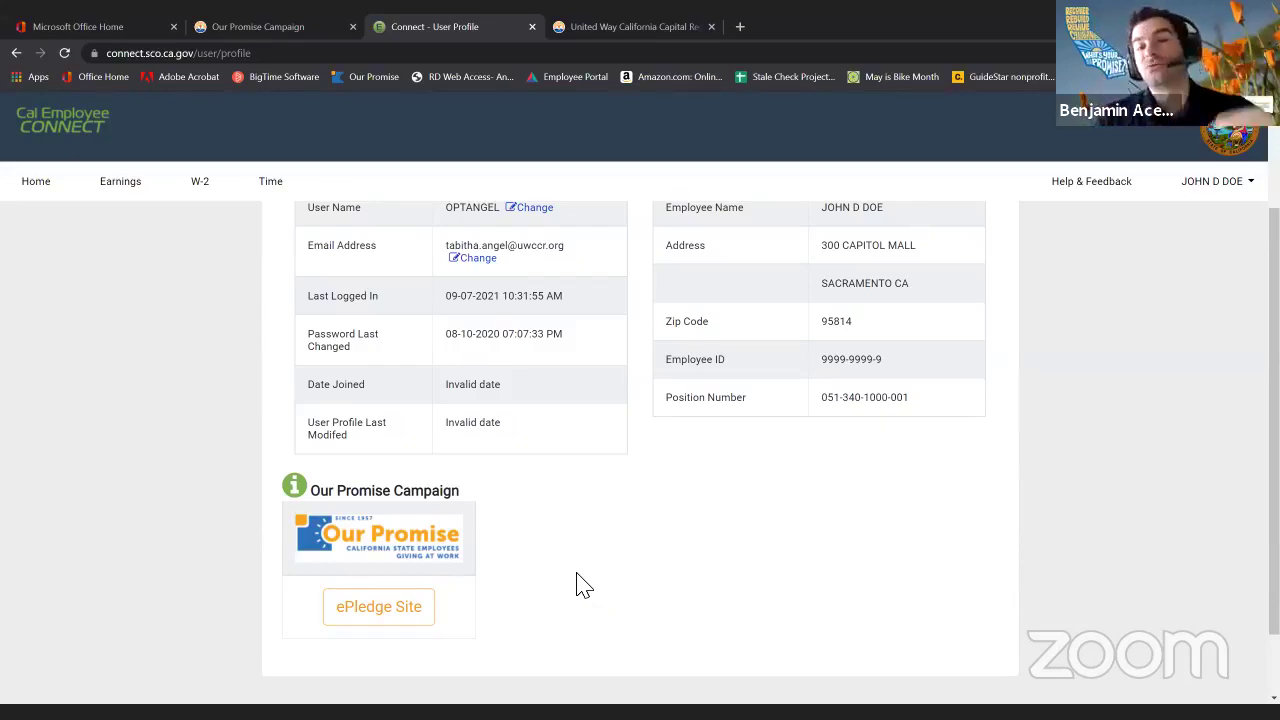
left_click(386, 614)
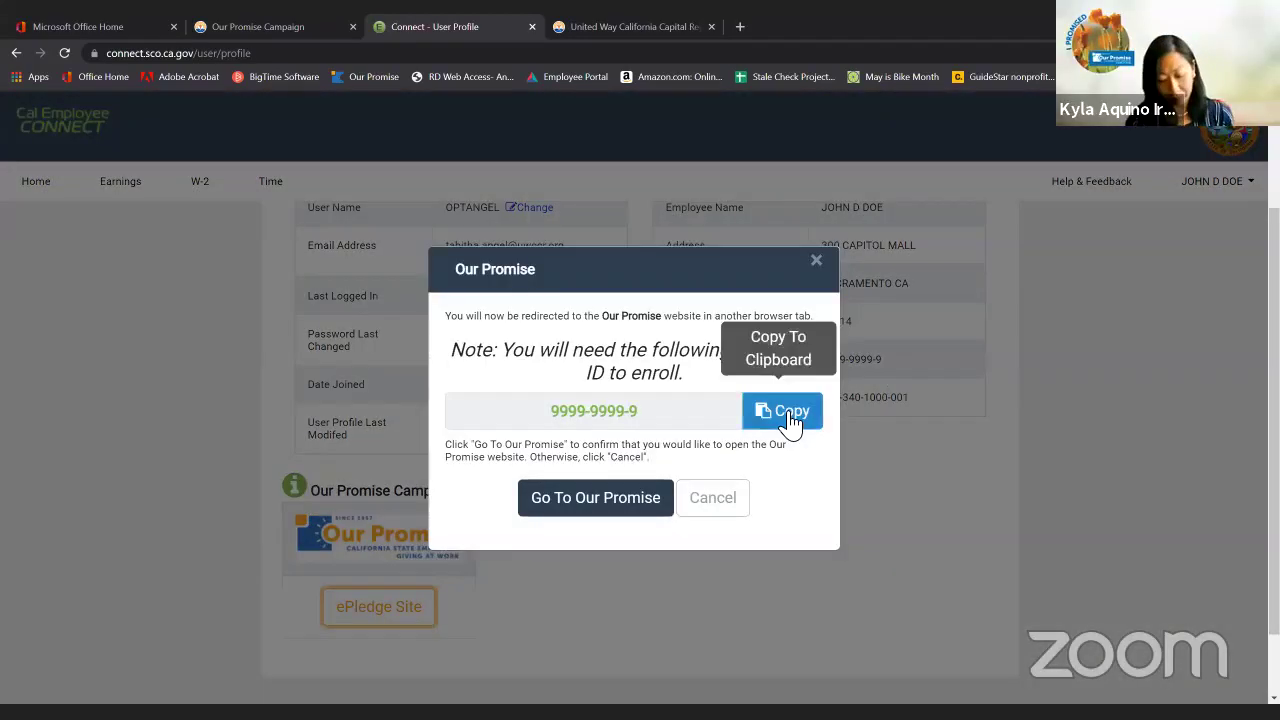
left_click(790, 418)
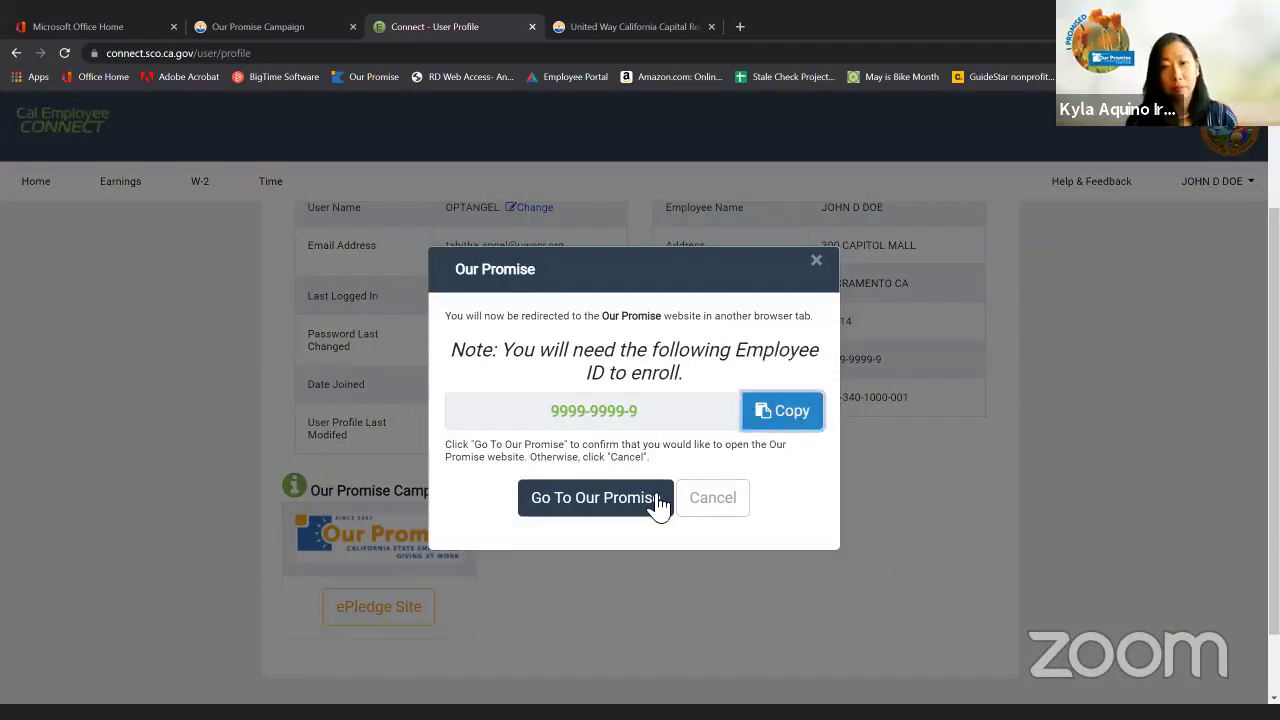
left_click(816, 262)
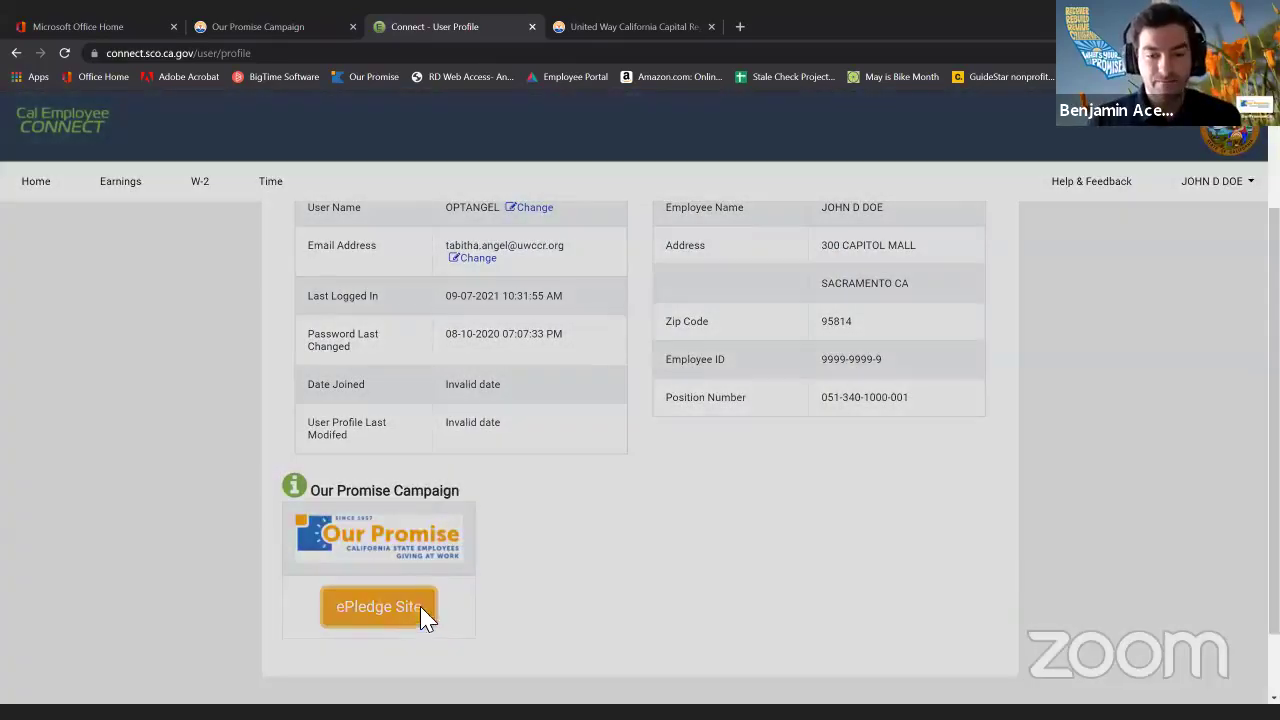
left_click(421, 610)
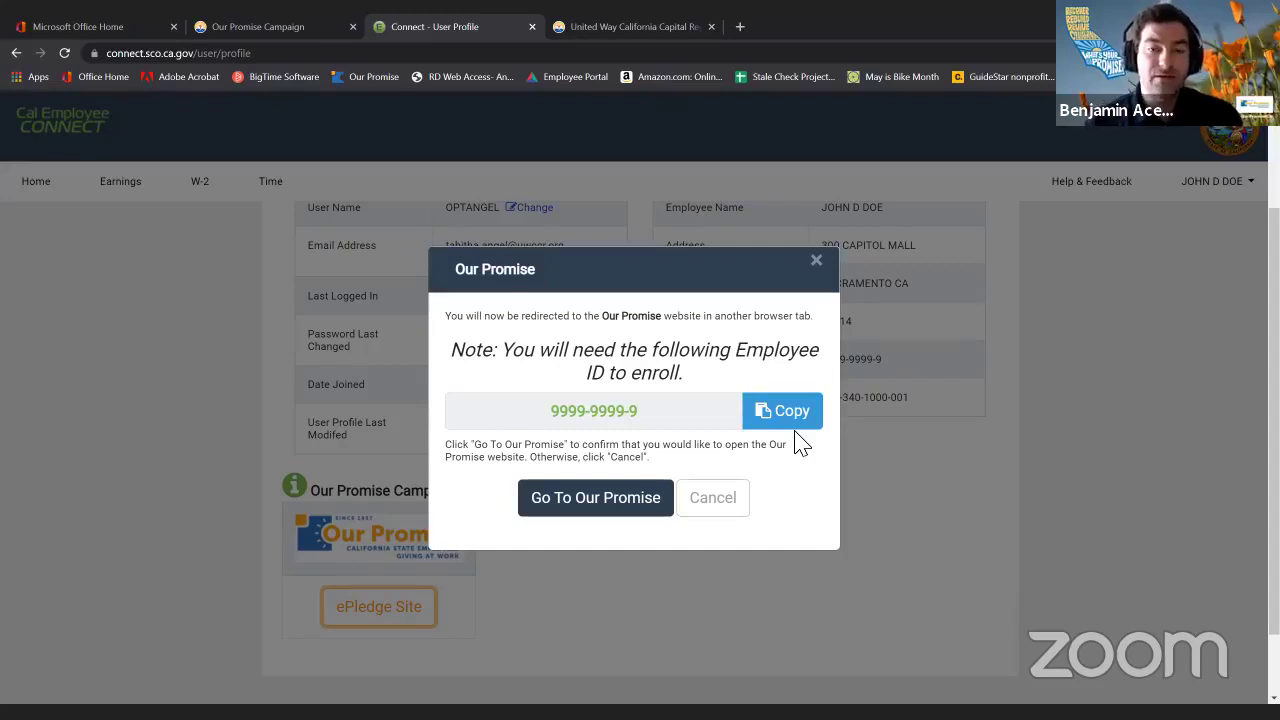
left_click(770, 415)
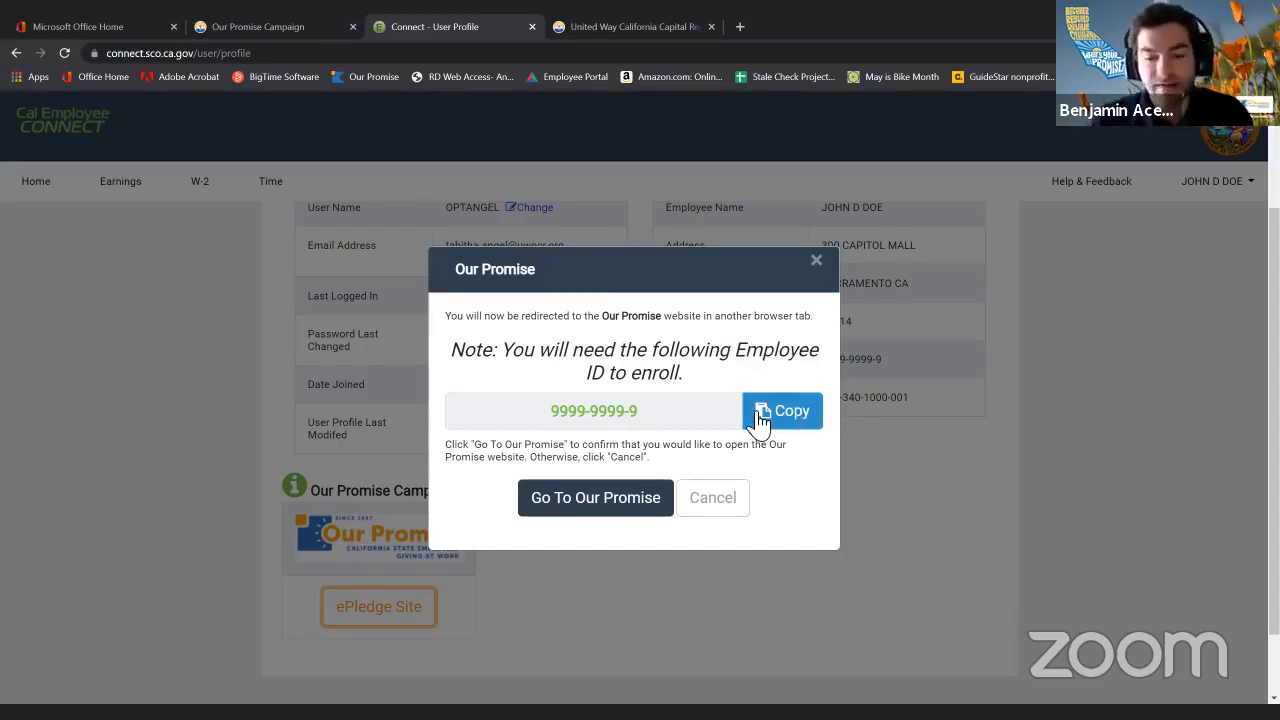
left_click(800, 428)
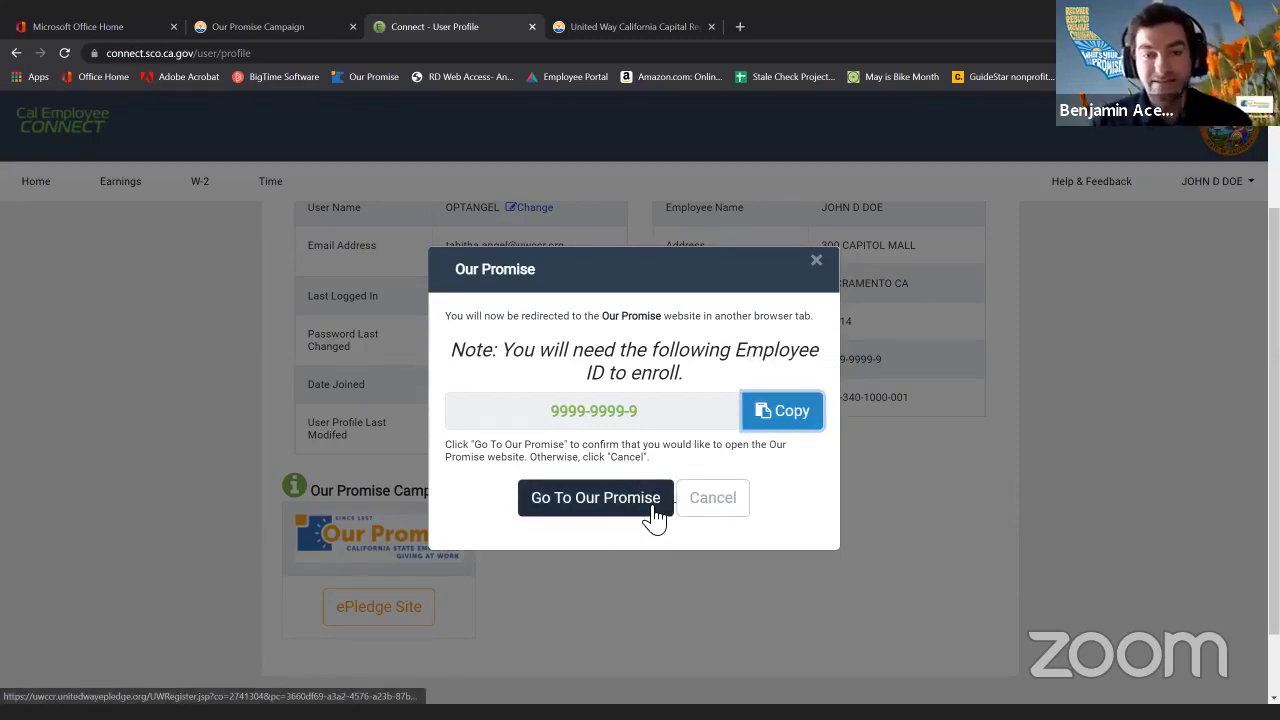
left_click(816, 263)
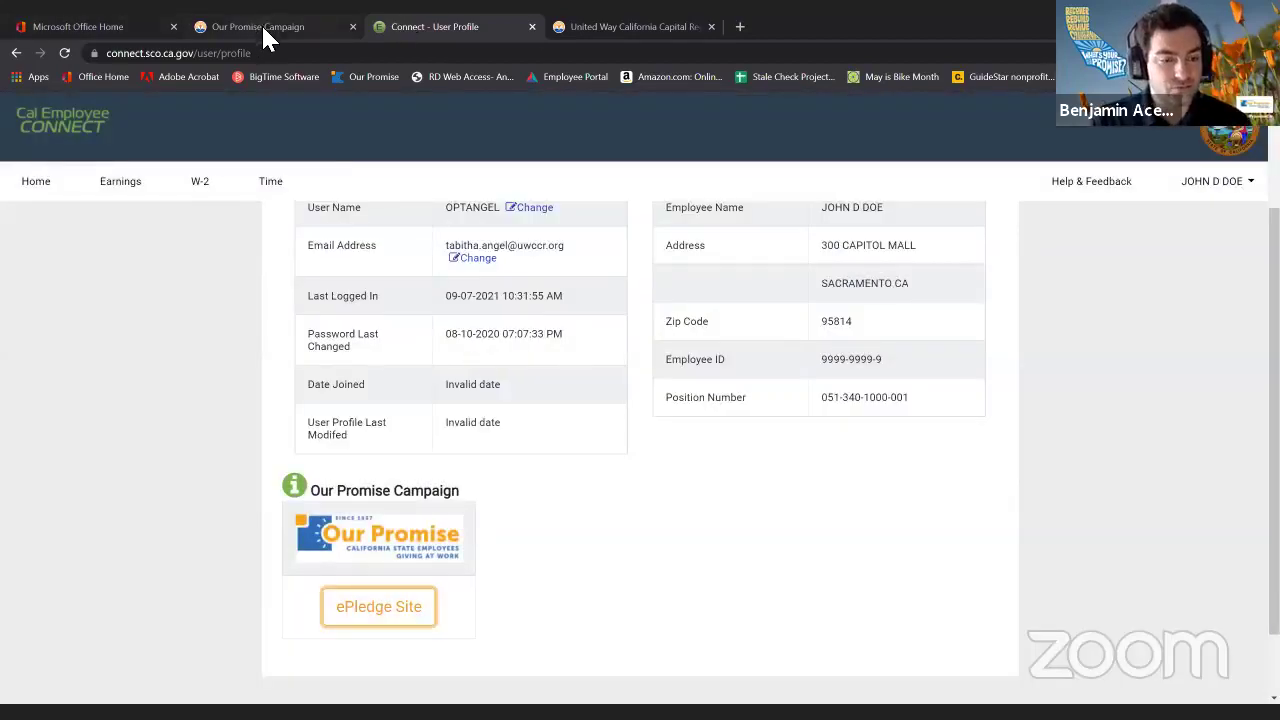
Copy a test UEID from the campaign tab and fill it into the Employee ID field.
left_click(310, 26)
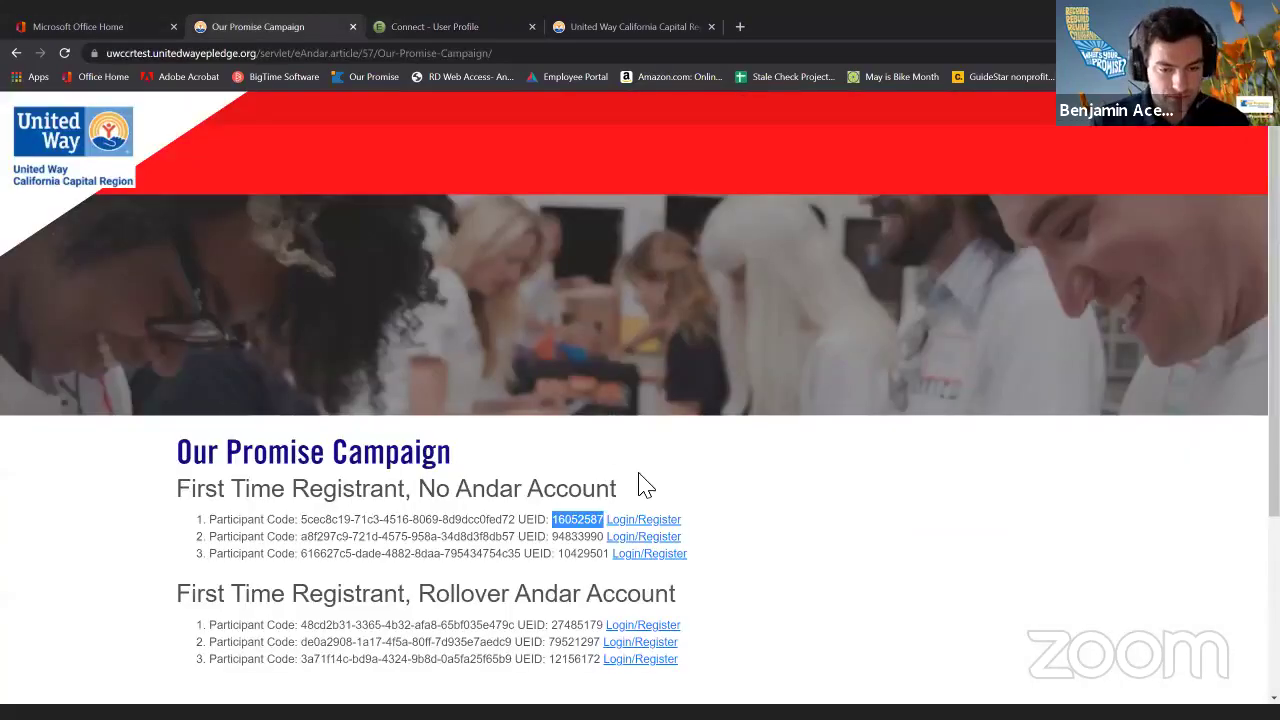
right_click(567, 519)
left_click(609, 526)
left_click(669, 26)
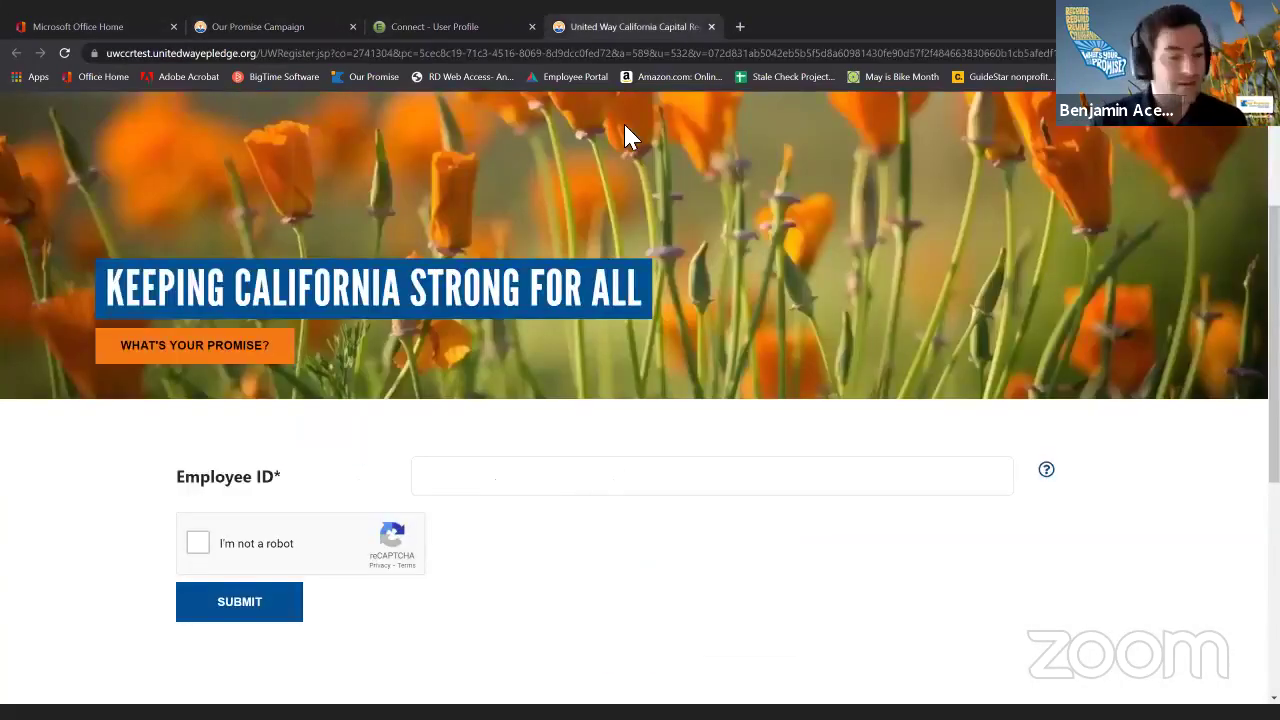
left_click(550, 498)
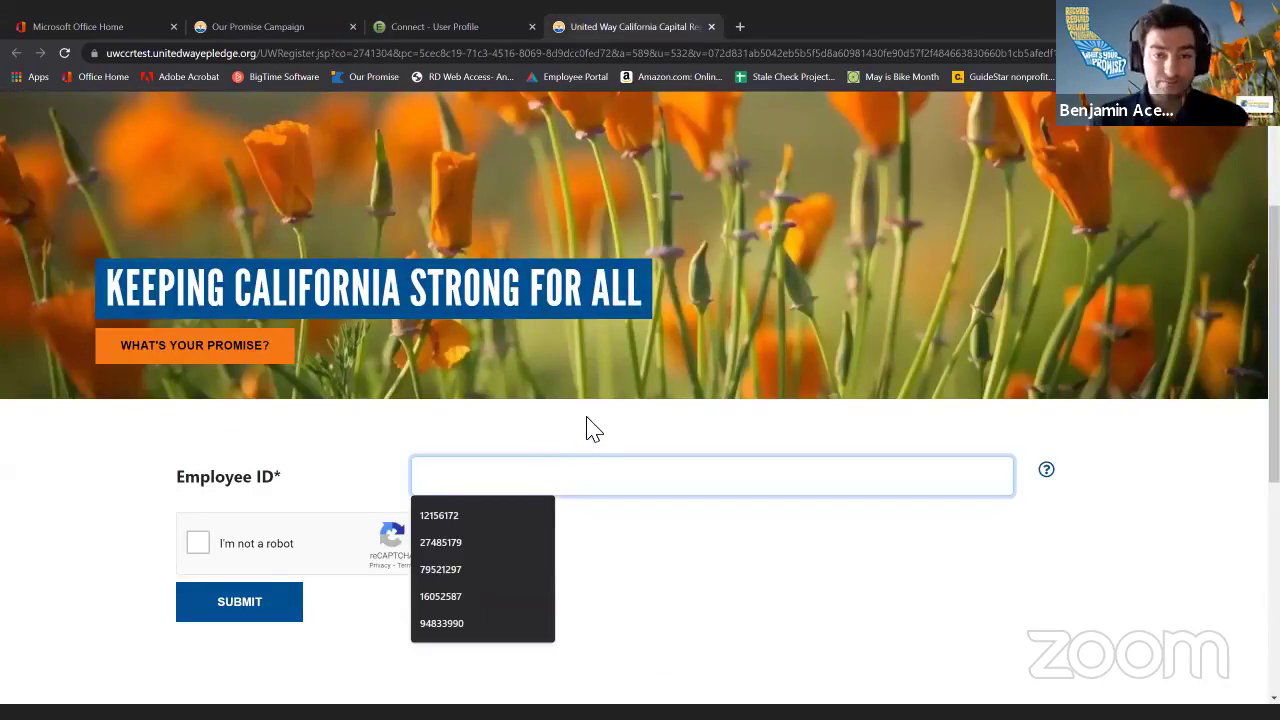
scroll(588, 425, "up", 2)
scroll(590, 425, "up", 1)
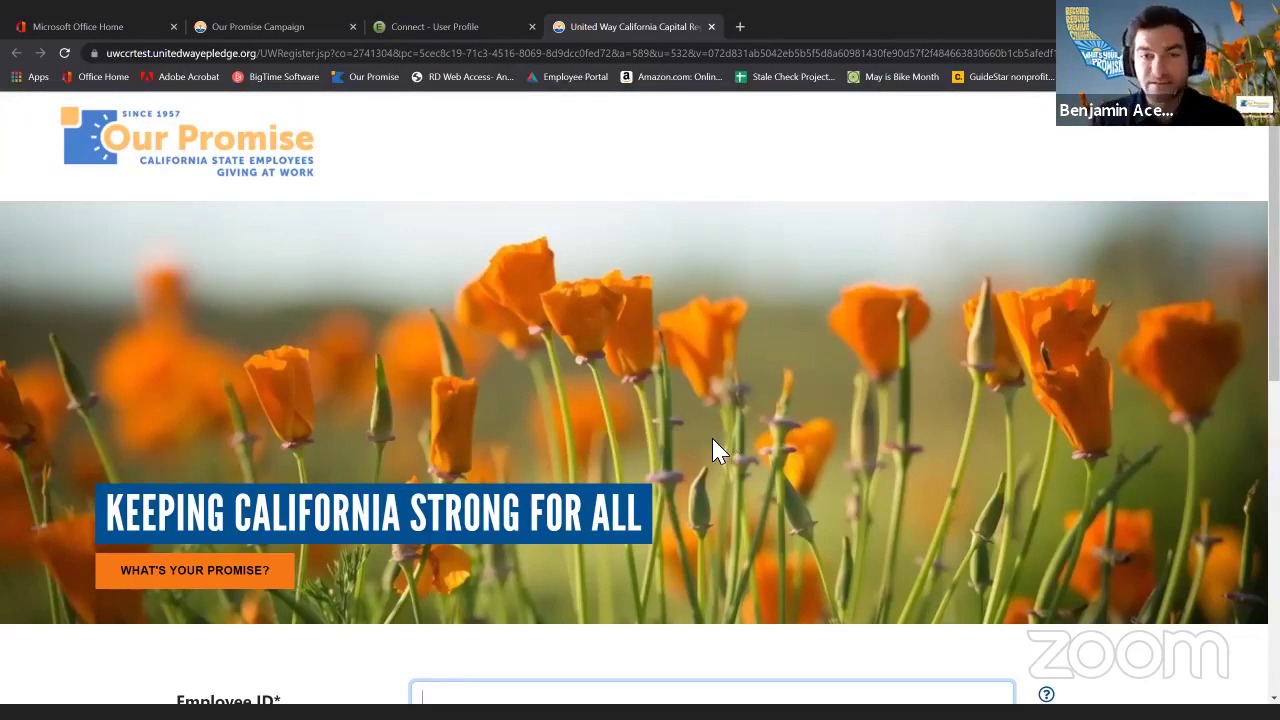
scroll(712, 448, "down", 3)
left_click(623, 546)
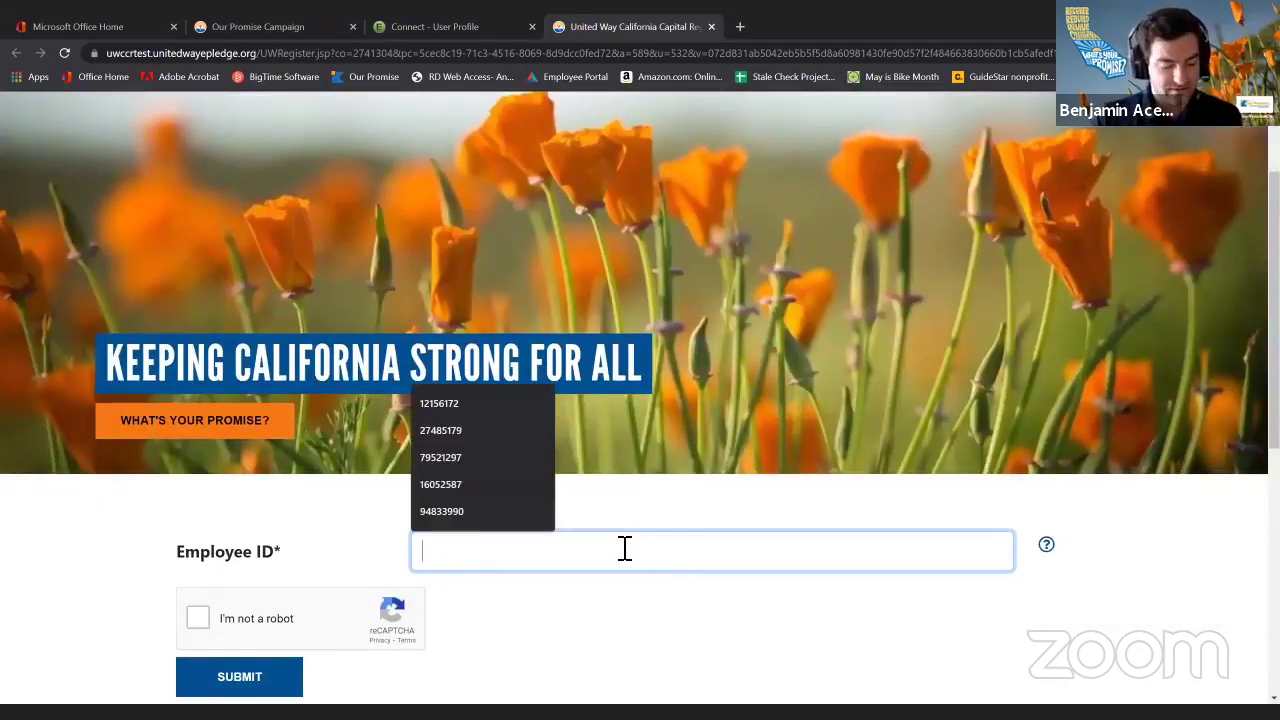
left_click(548, 484)
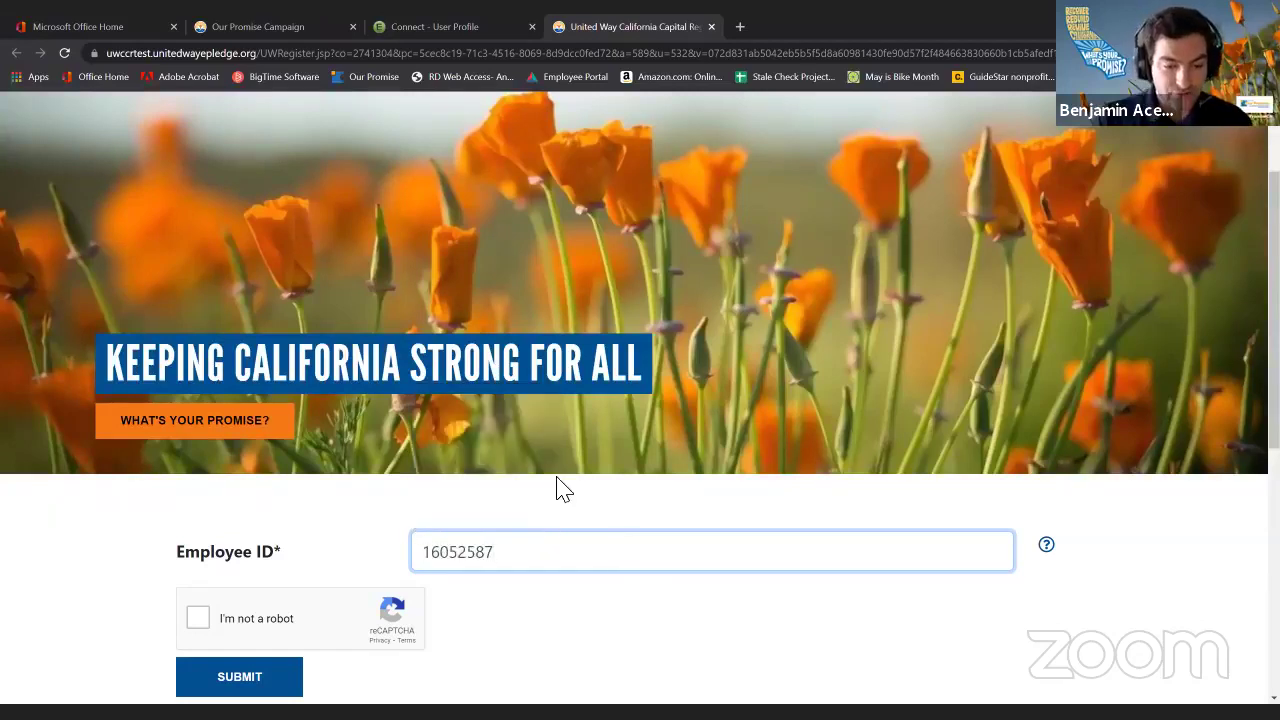
Pass the I'm not a robot check and submit the employee ID.
left_click(200, 620)
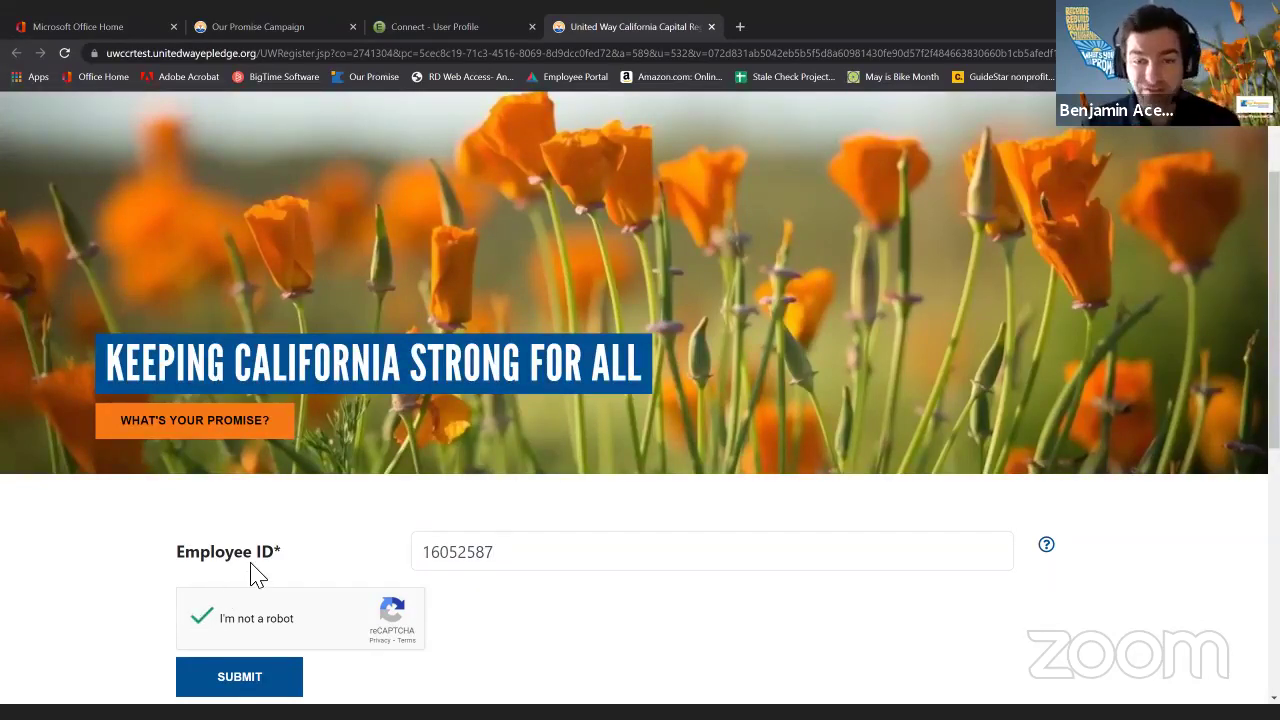
scroll(285, 555, "down", 1)
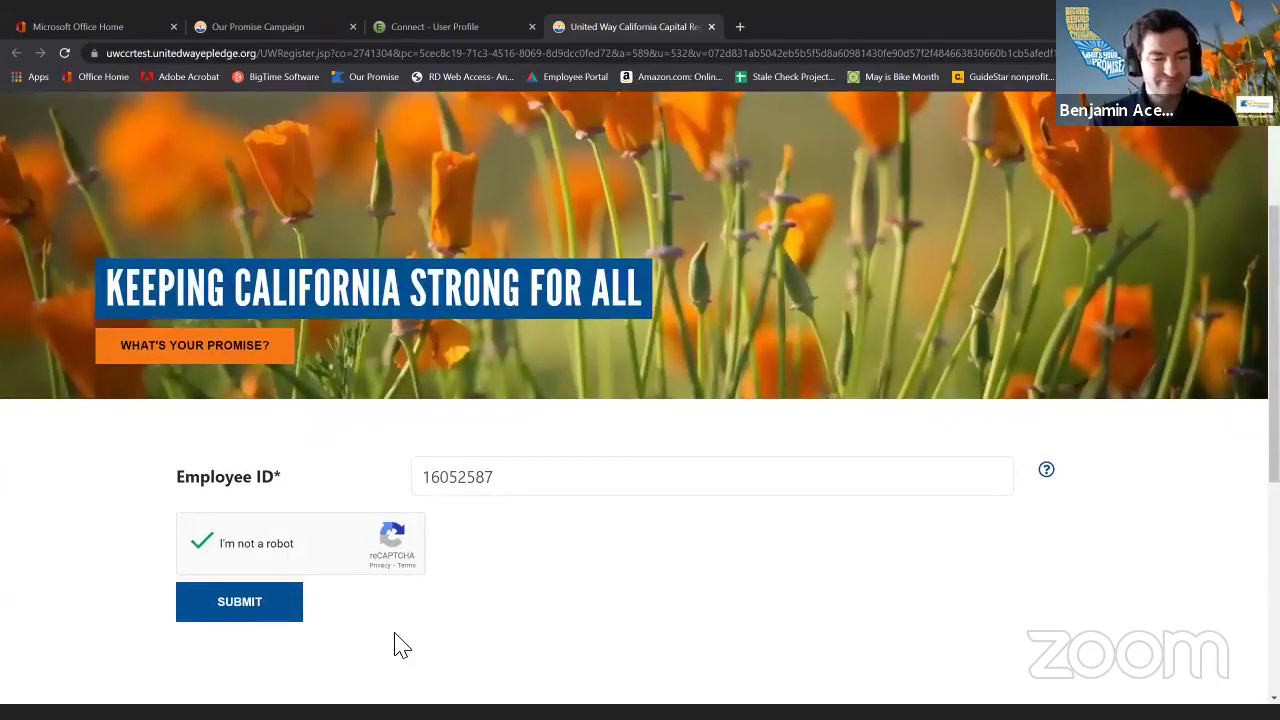
left_click(270, 612)
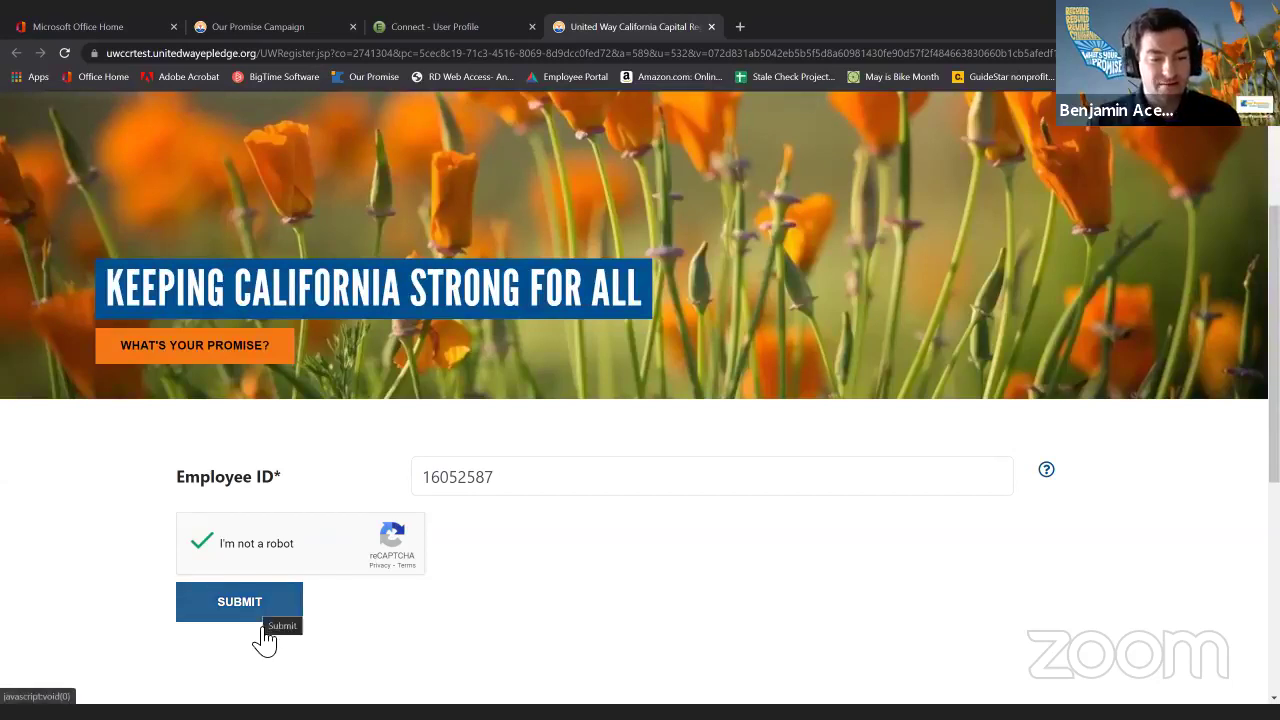
left_click(271, 614)
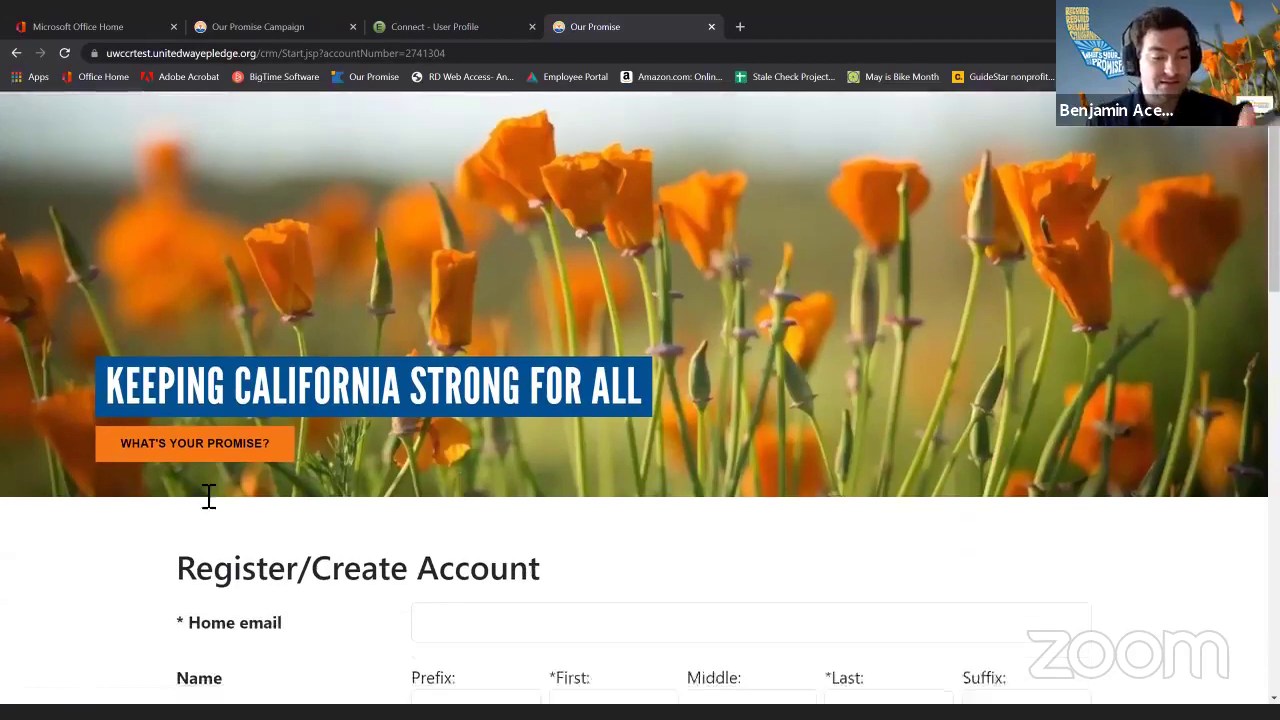
Fill the home email and contact details from the saved autofill suggestion.
scroll(208, 497, "down", 1)
left_click_drag(183, 491, 583, 495)
left_click(583, 495)
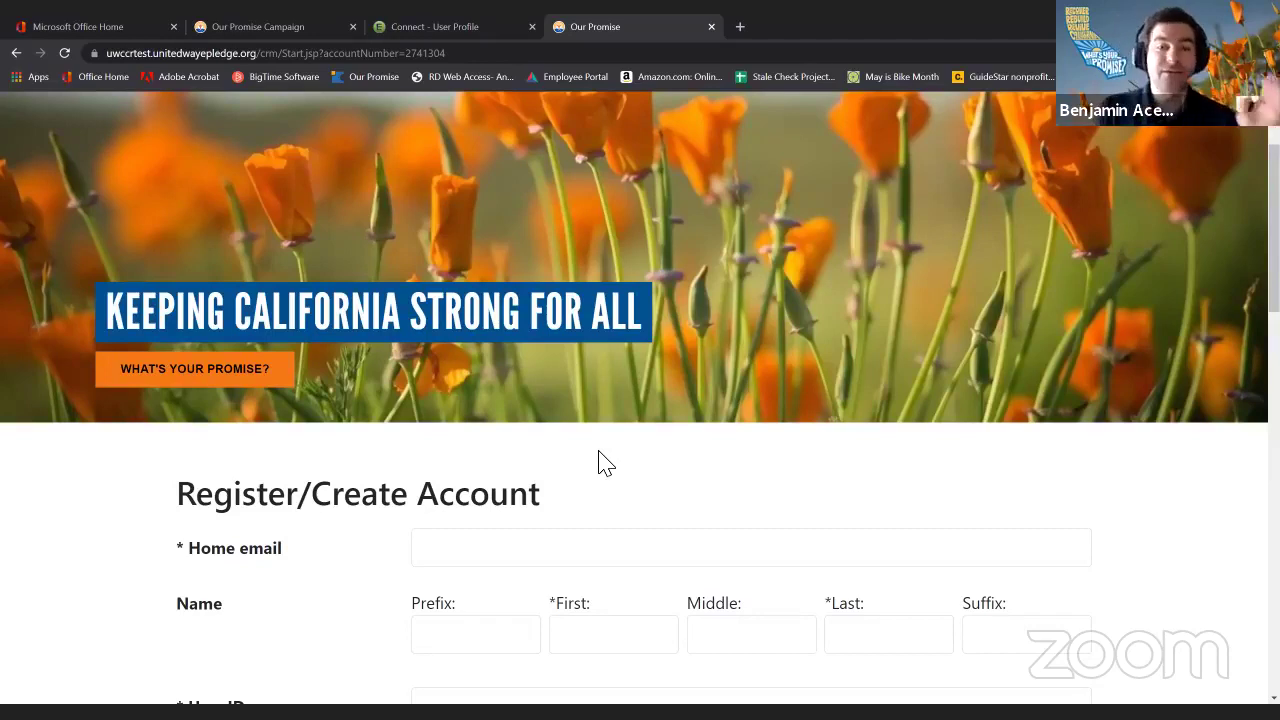
scroll(606, 434, "down", 2)
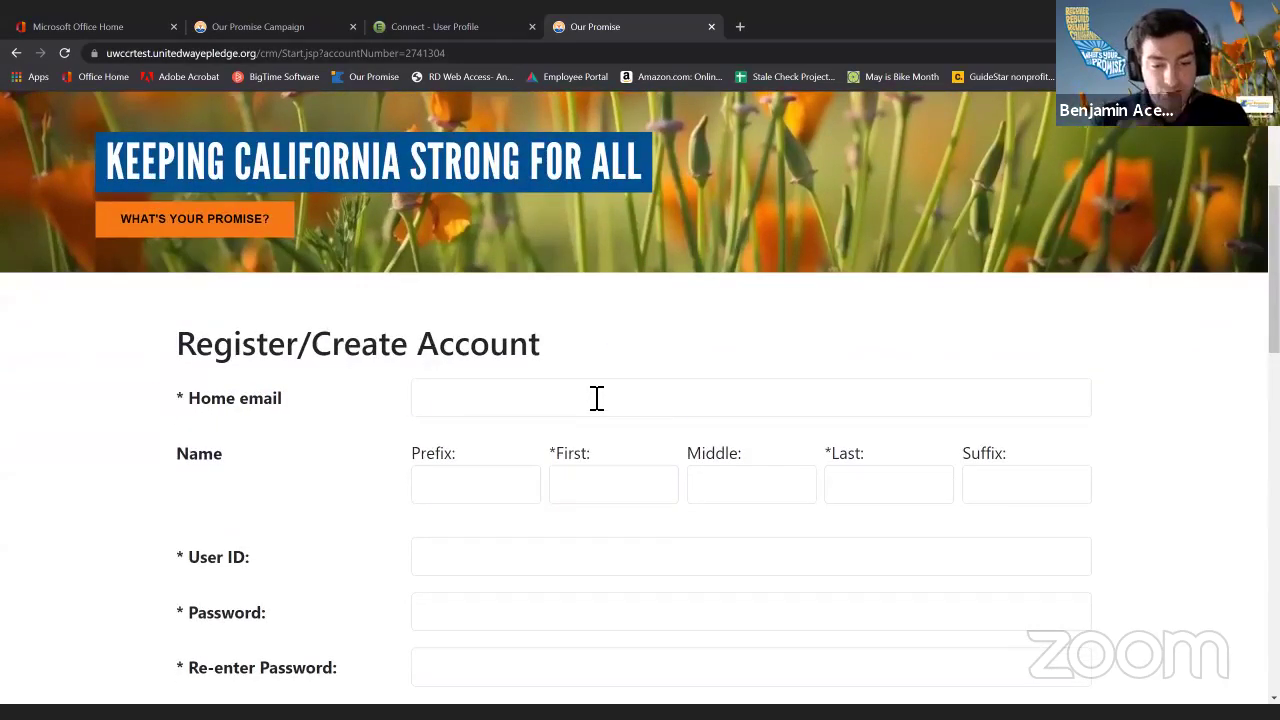
left_click(597, 398)
type("sweeney")
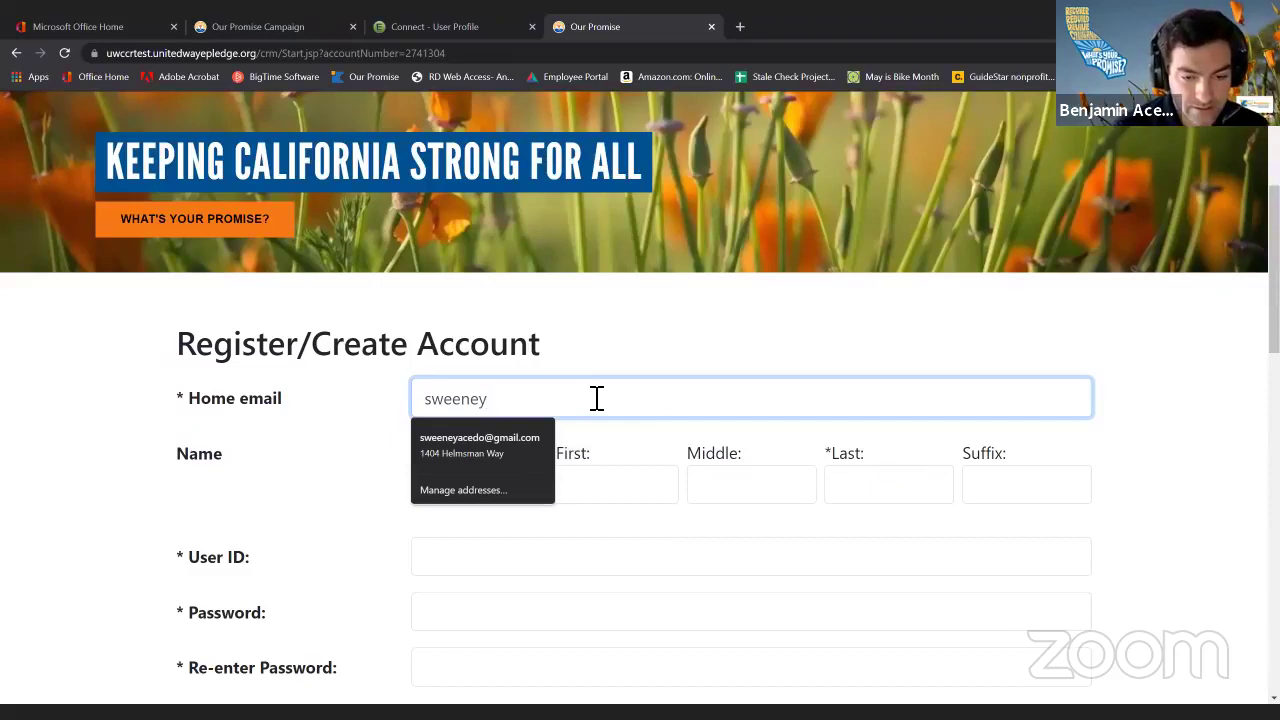
key("Down")
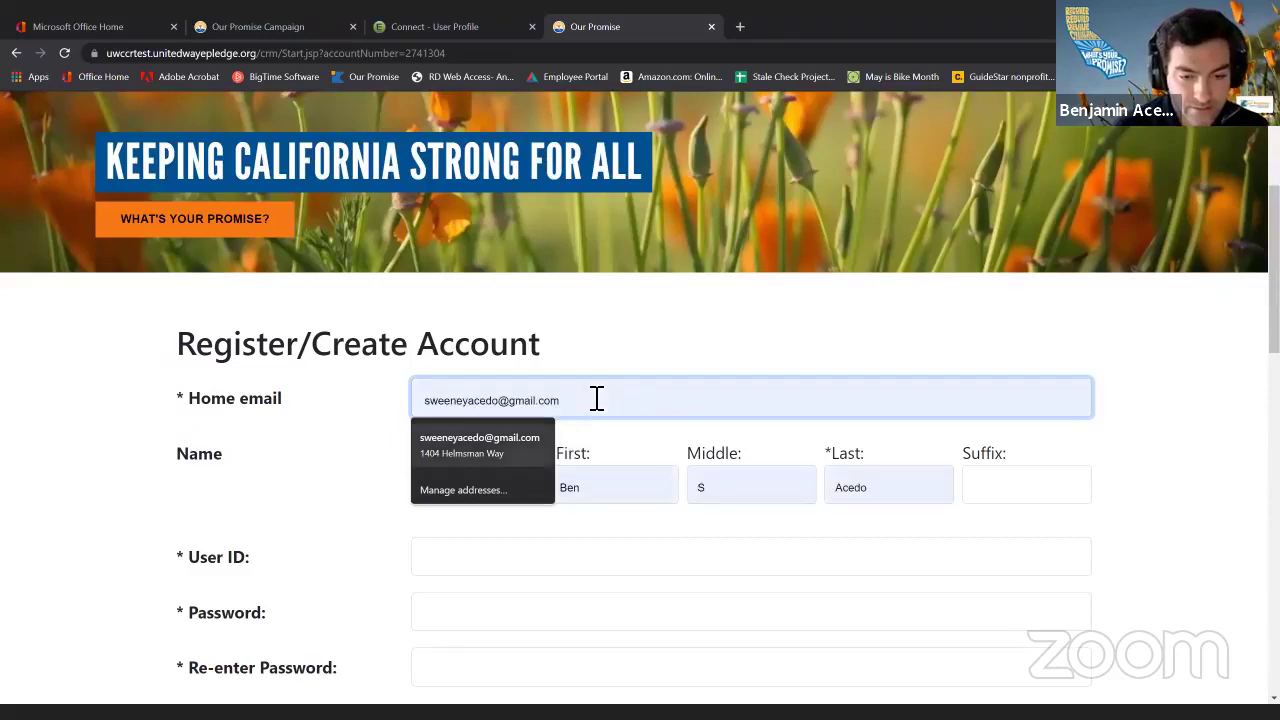
key("Return")
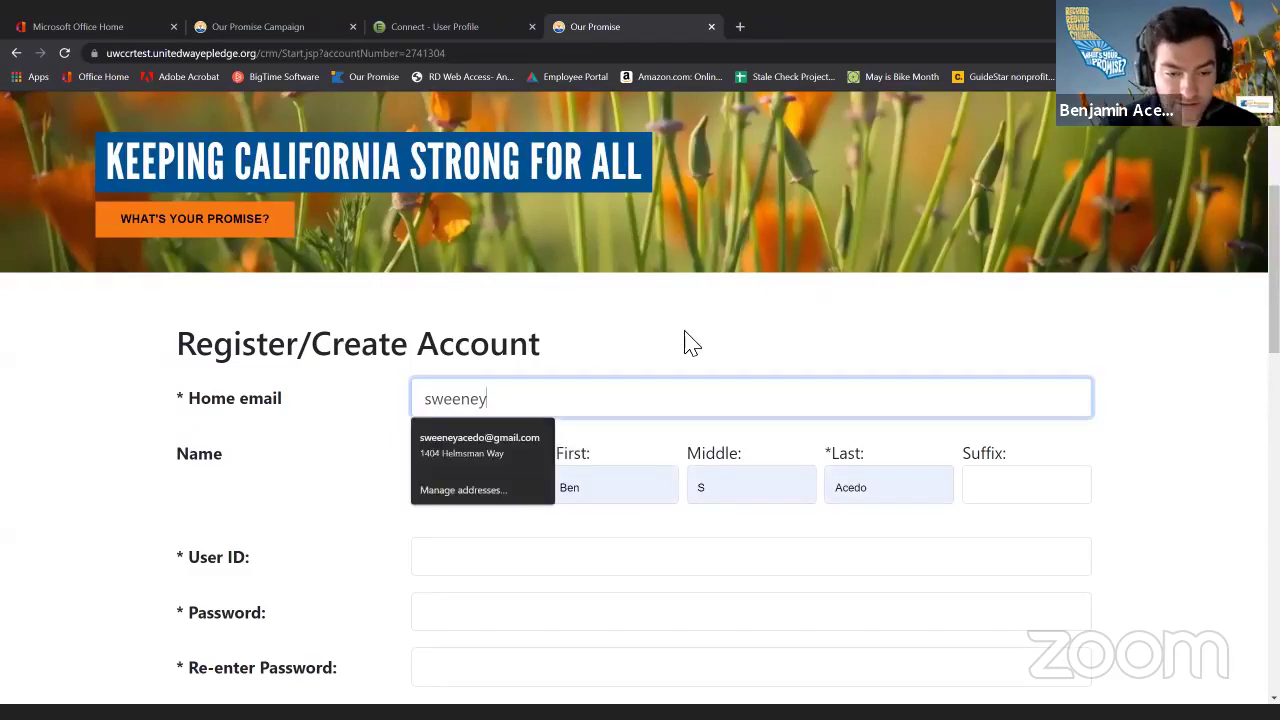
left_click(523, 437)
Enter user ID btest21 and the password twice to confirm it.
scroll(1094, 471, "down", 2)
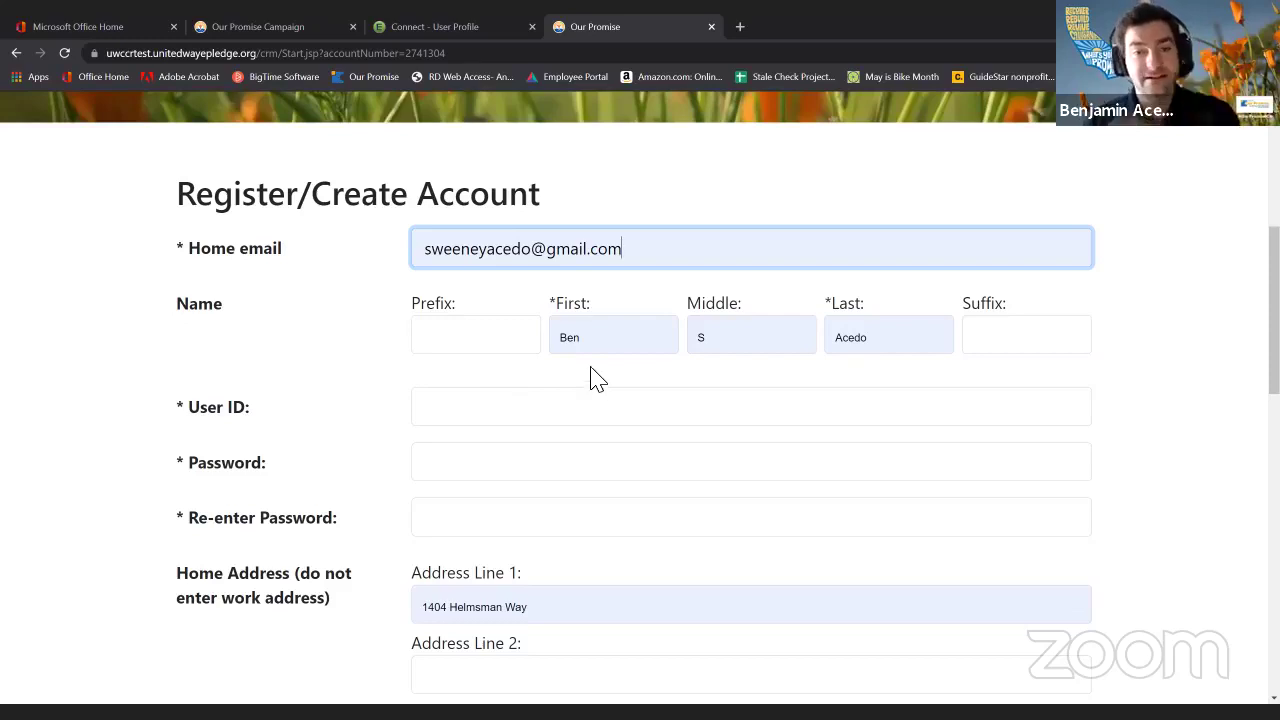
left_click(535, 406)
type("b")
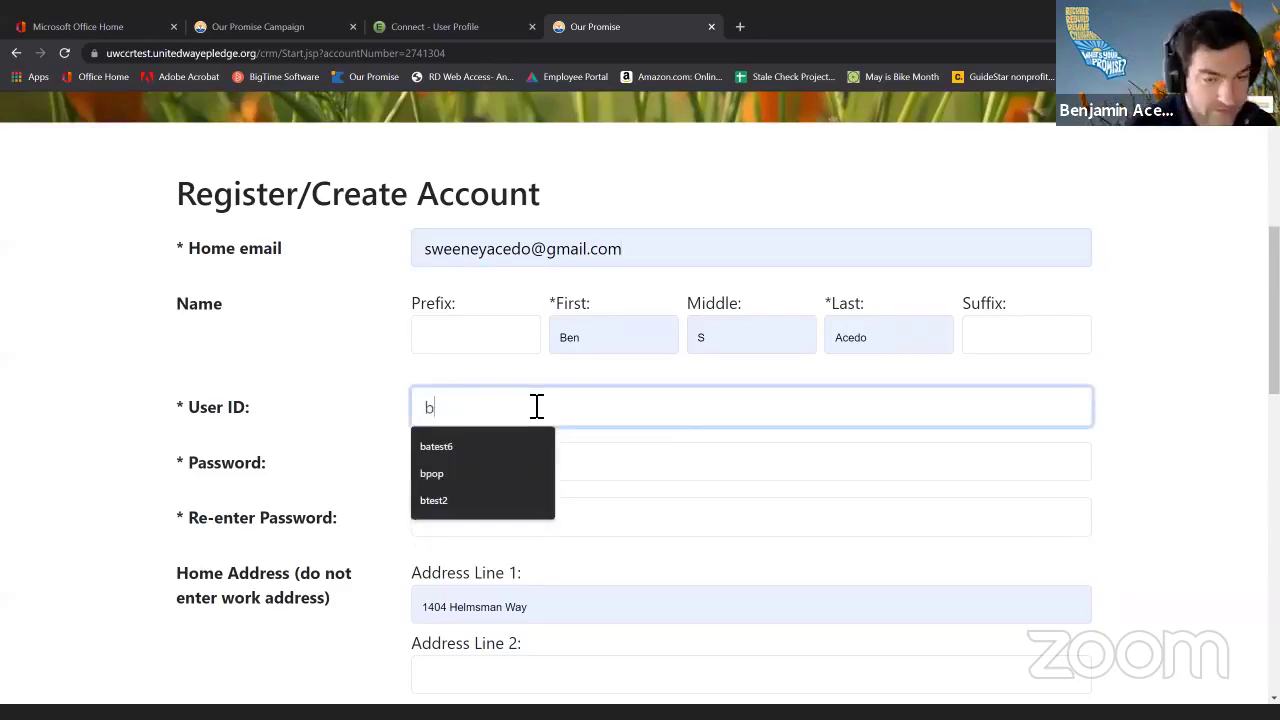
type("test20")
key("BackSpace")
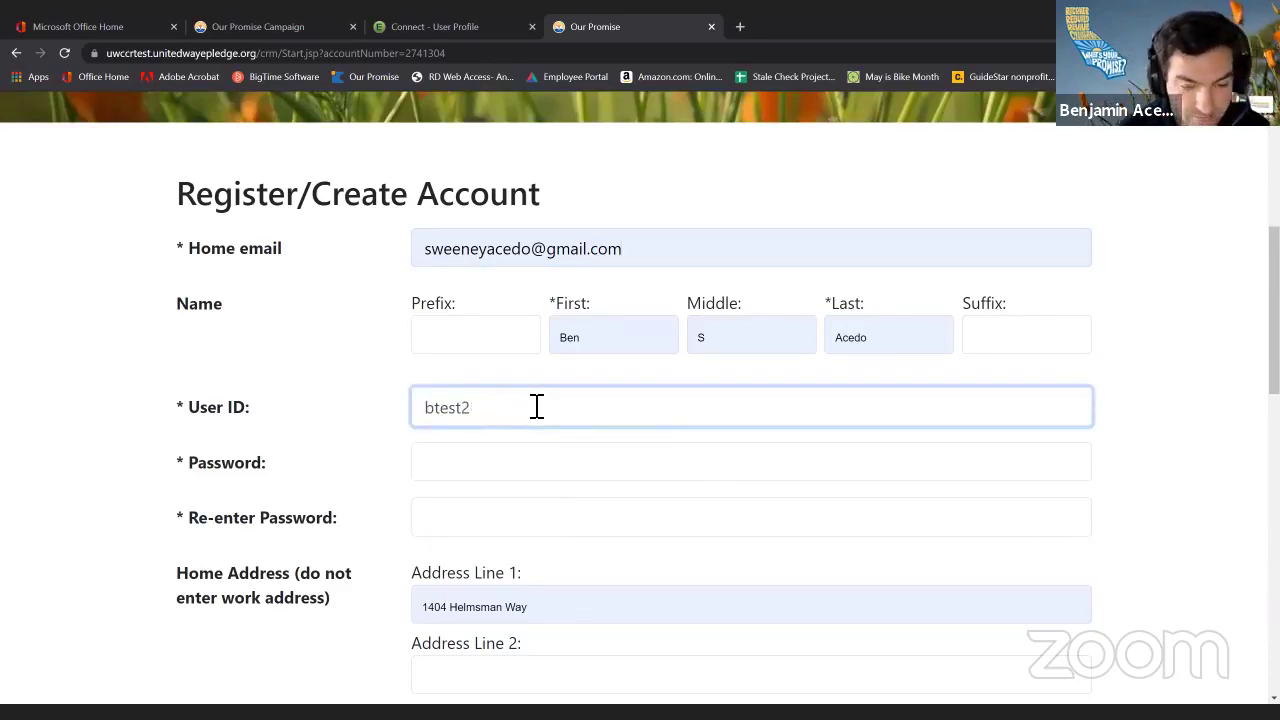
type("1")
key("Tab")
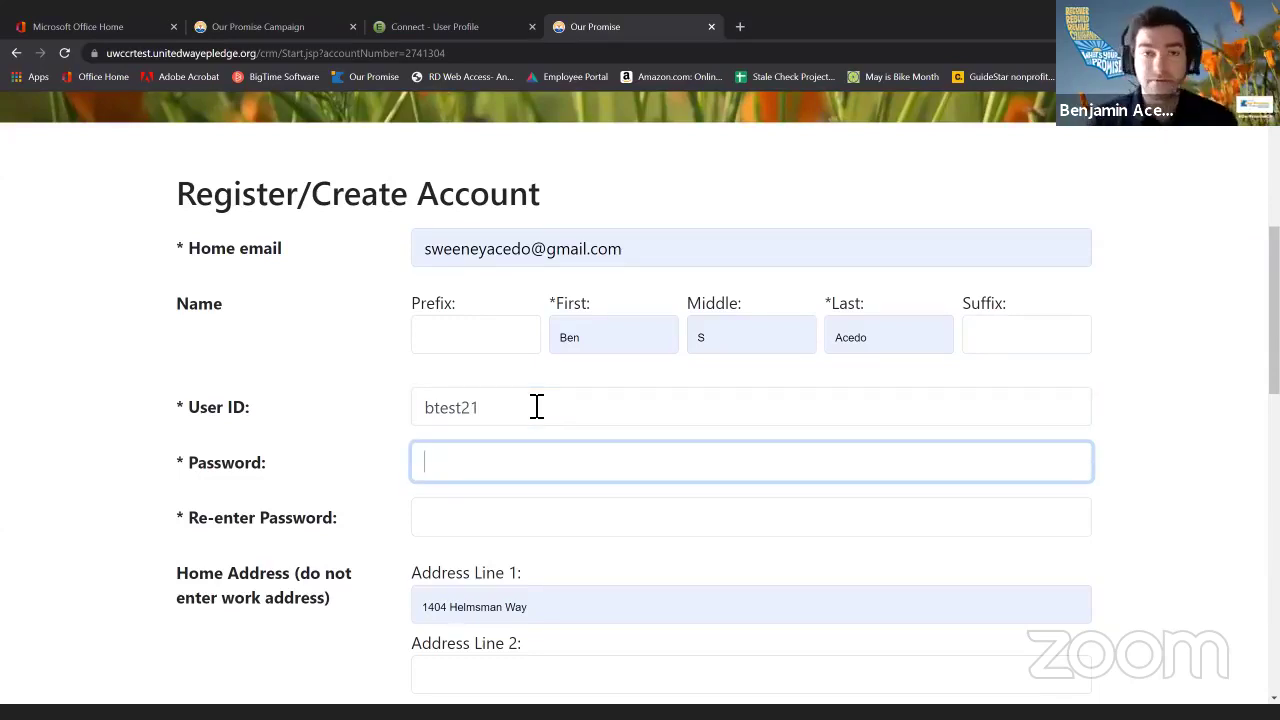
left_click(527, 456)
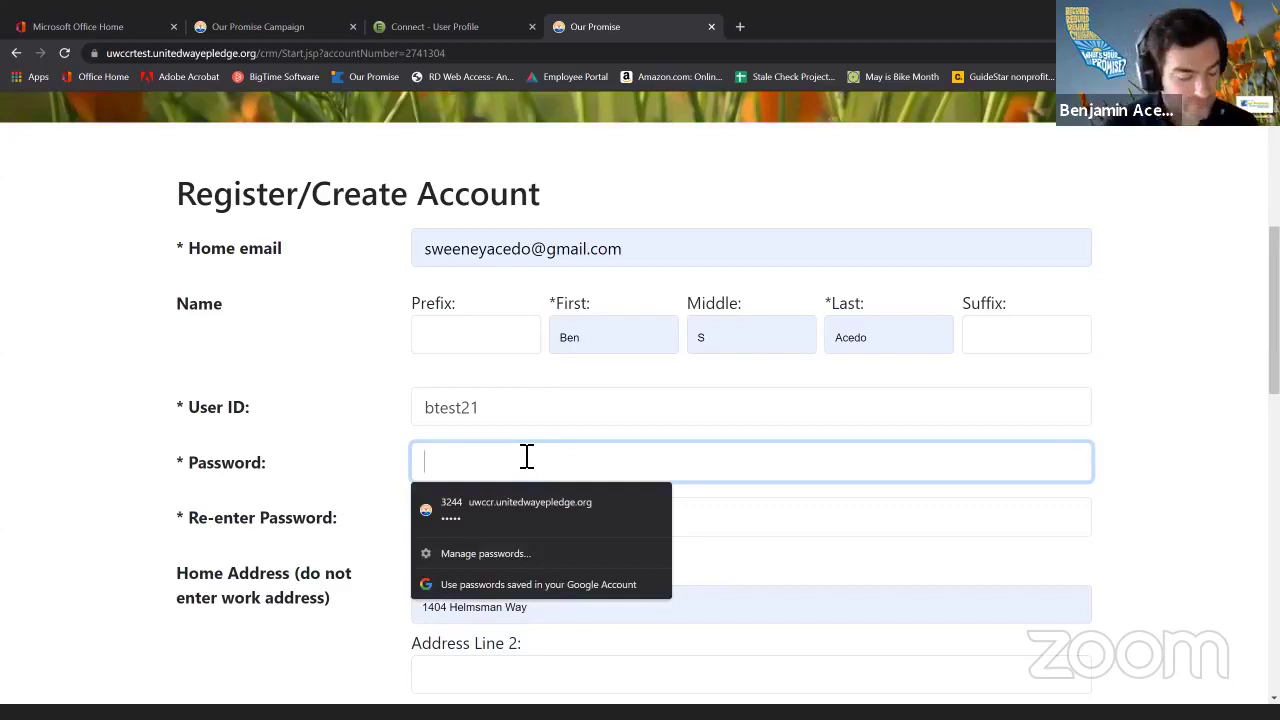
type("•••••")
key("Tab")
type("•")
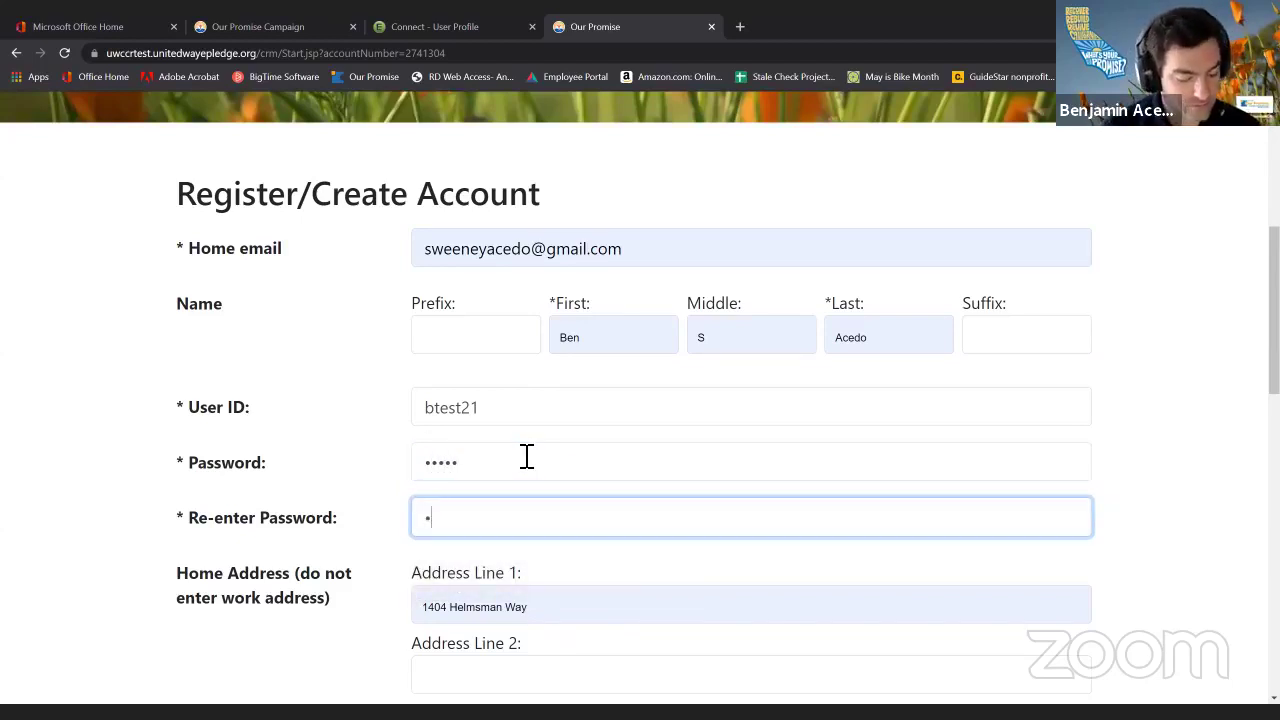
type("••••")
Enter 95827 as the Work Site Zip Code.
scroll(286, 479, "down", 3)
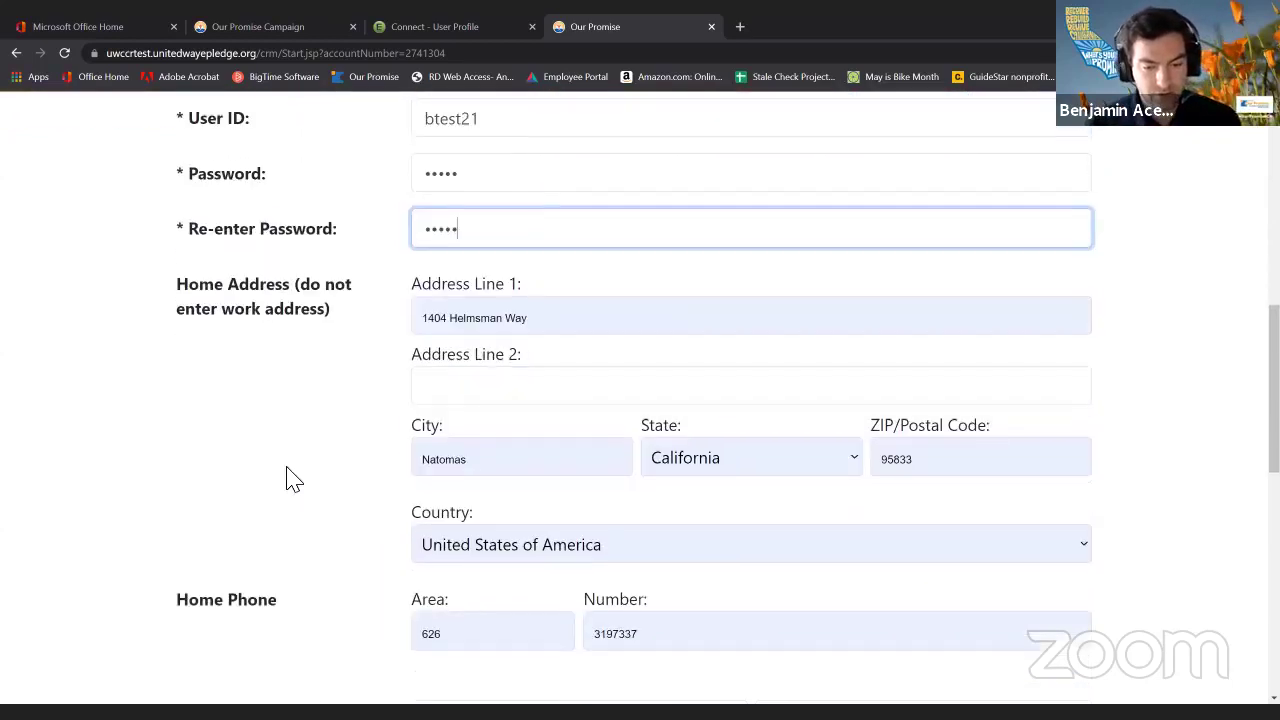
scroll(414, 466, "down", 1)
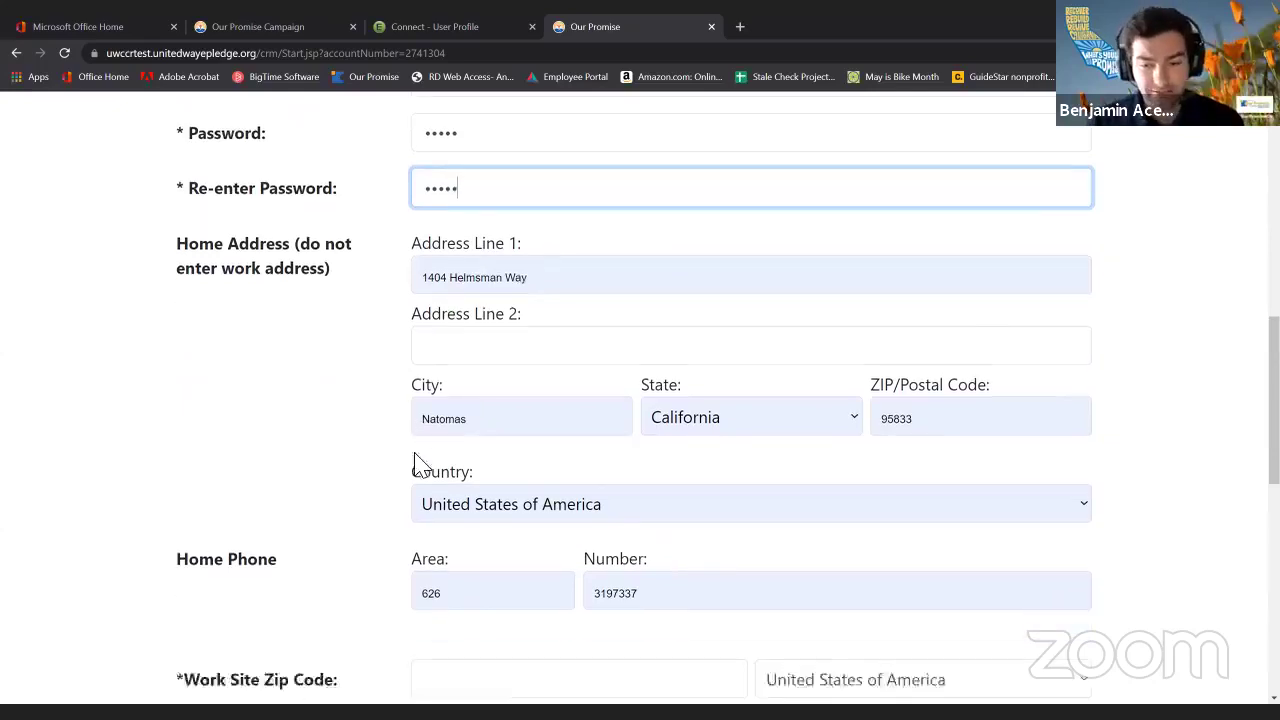
scroll(420, 465, "down", 1)
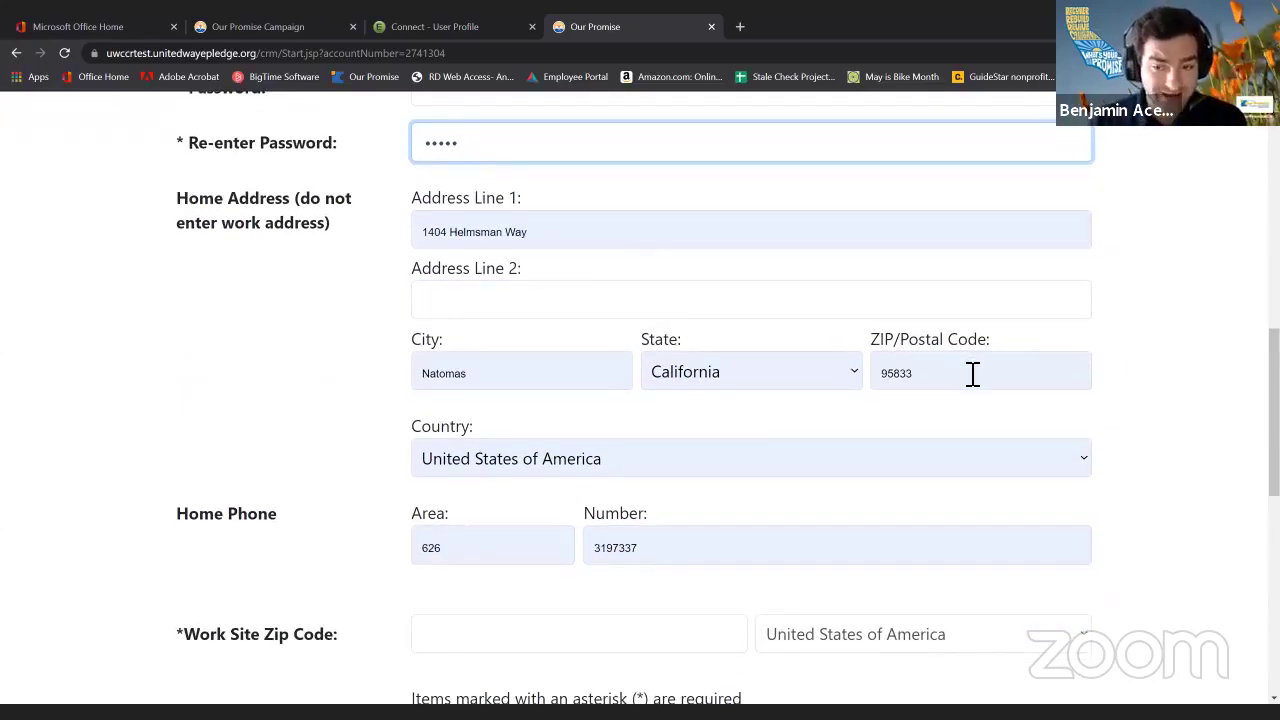
scroll(972, 373, "down", 2)
left_click(918, 300)
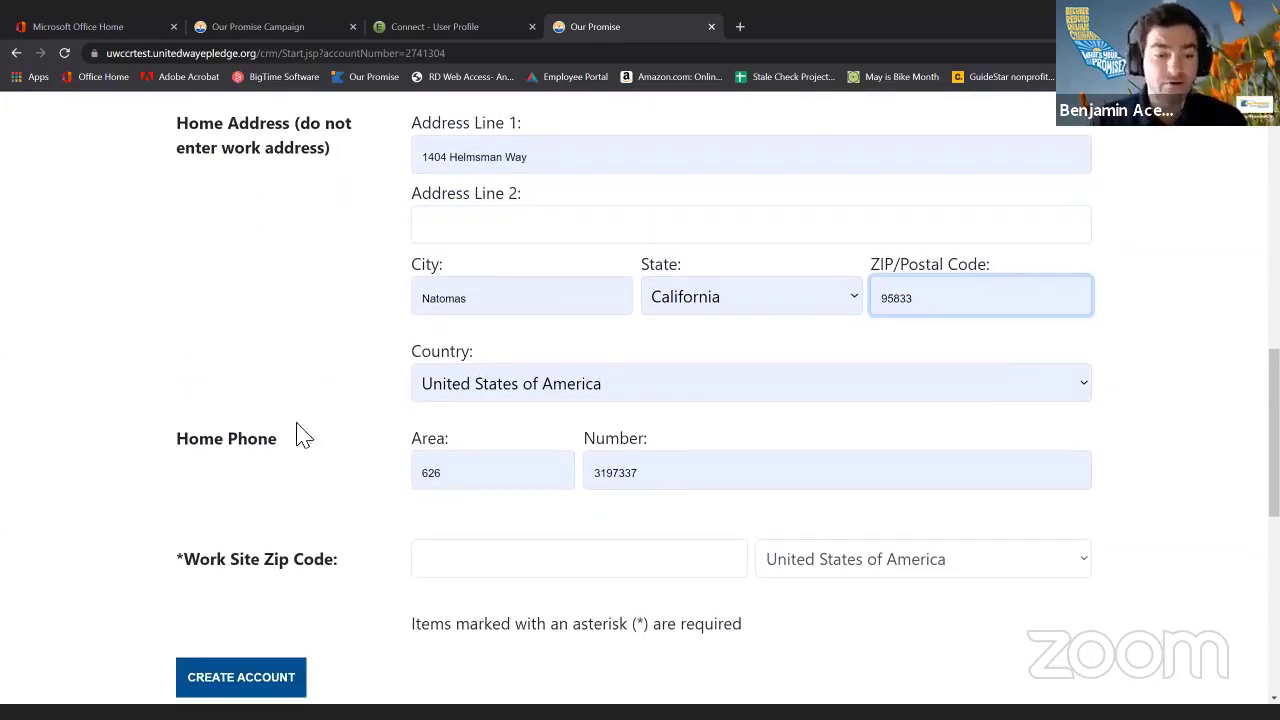
left_click(492, 570)
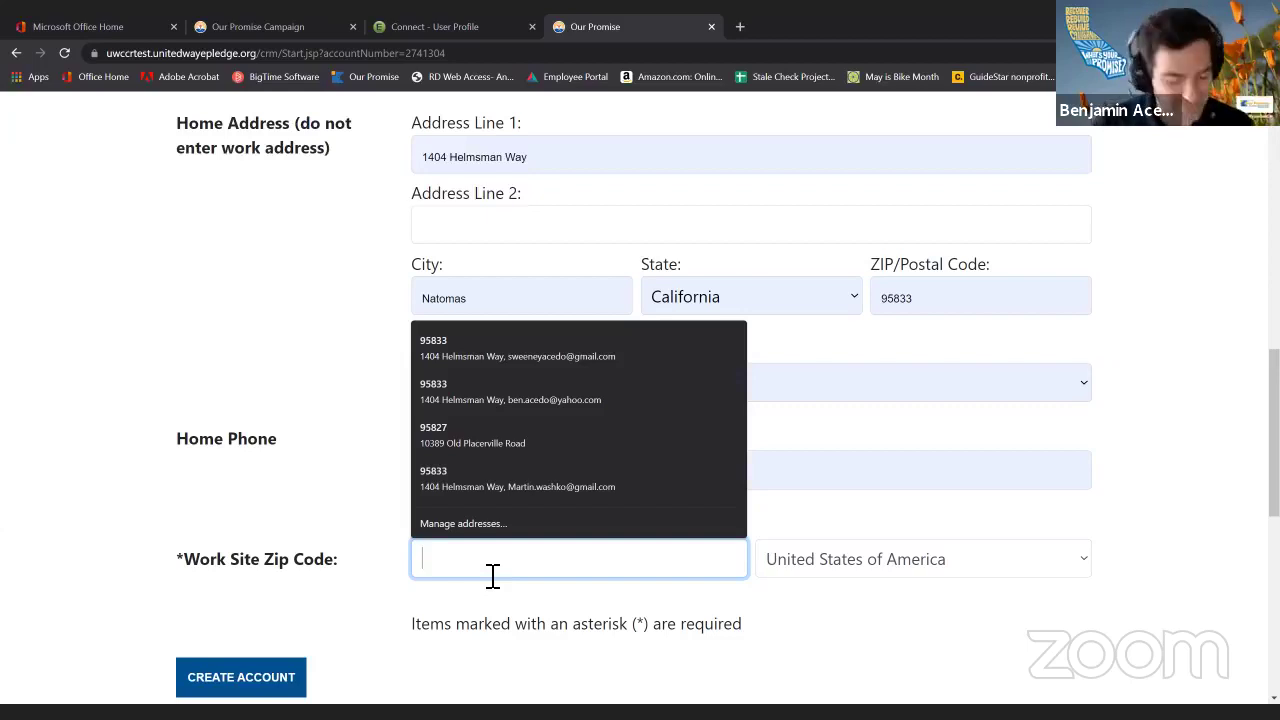
type("95")
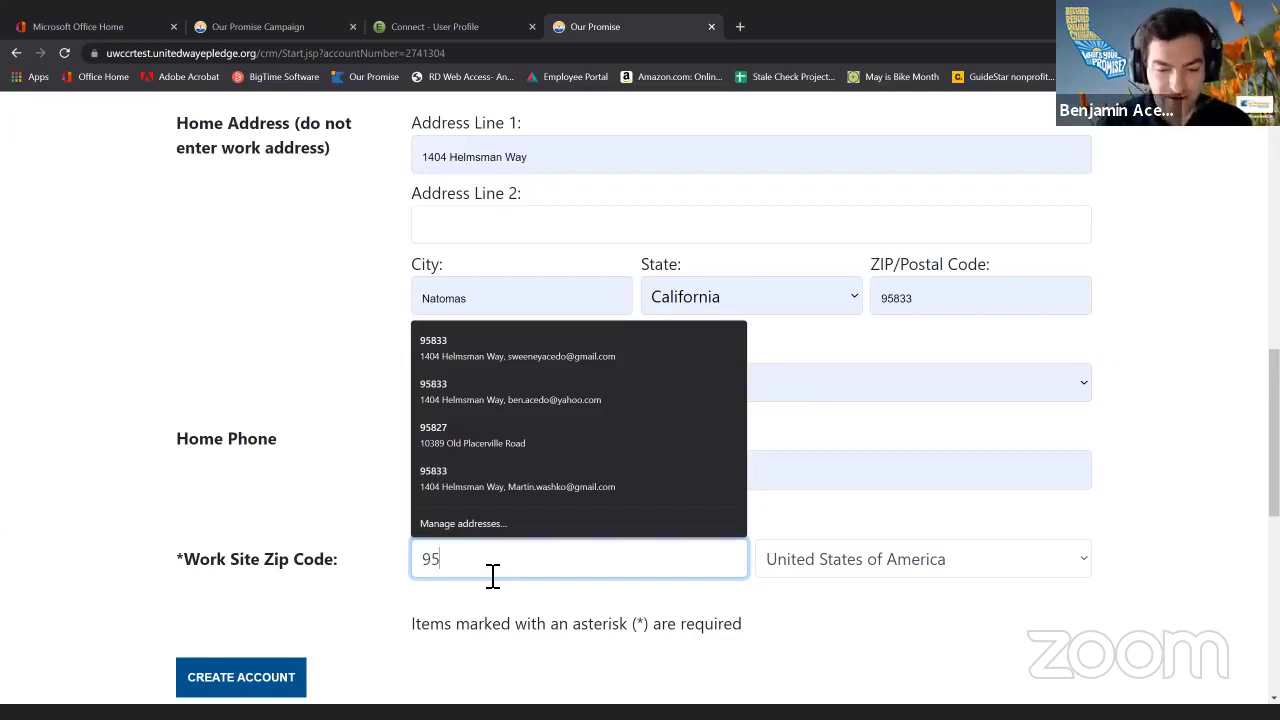
type("827")
left_click(390, 543)
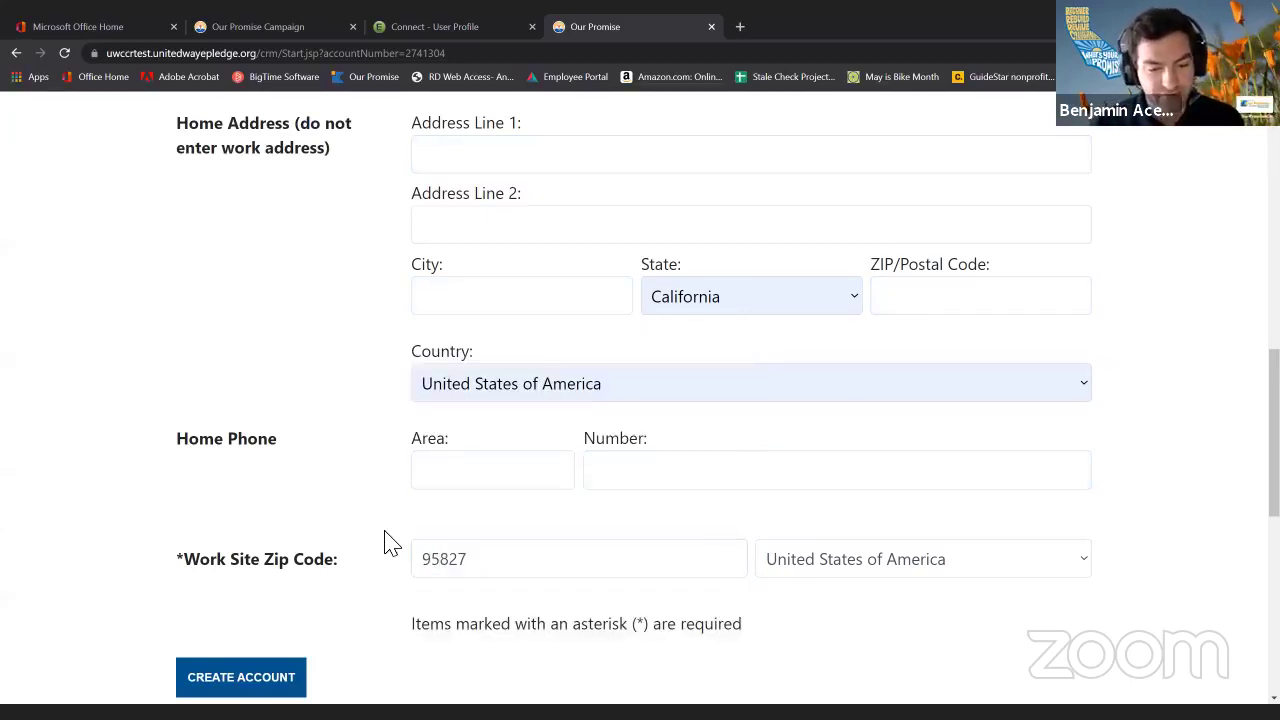
scroll(390, 543, "down", 2)
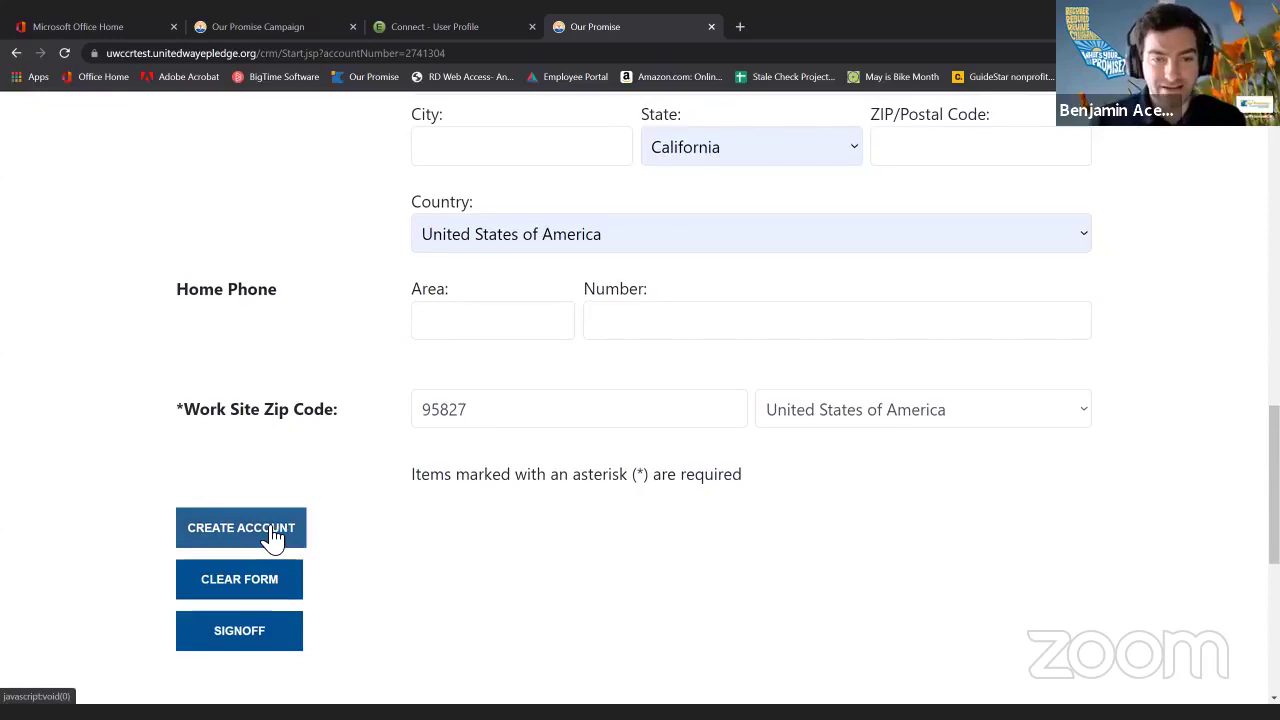
scroll(360, 512, "up", 5)
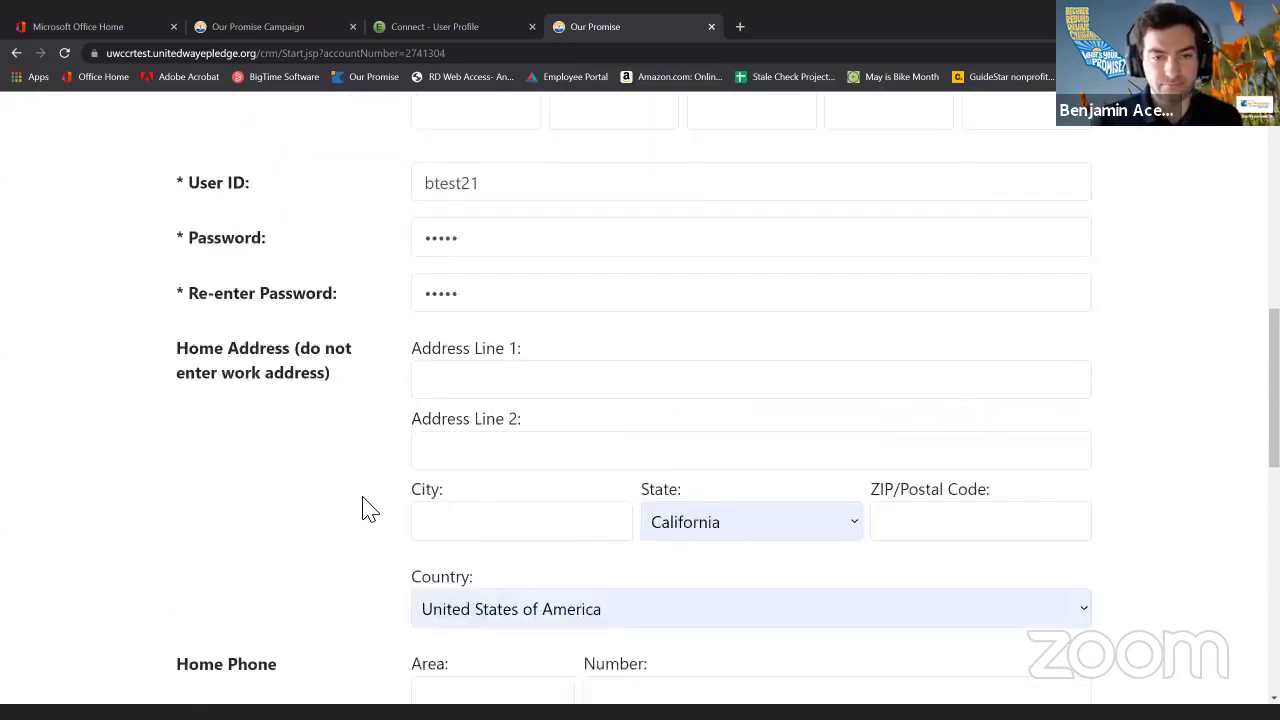
Enter the employee's first name, middle initial and last name, then submit with CREATE ACCOUNT.
scroll(370, 510, "up", 4)
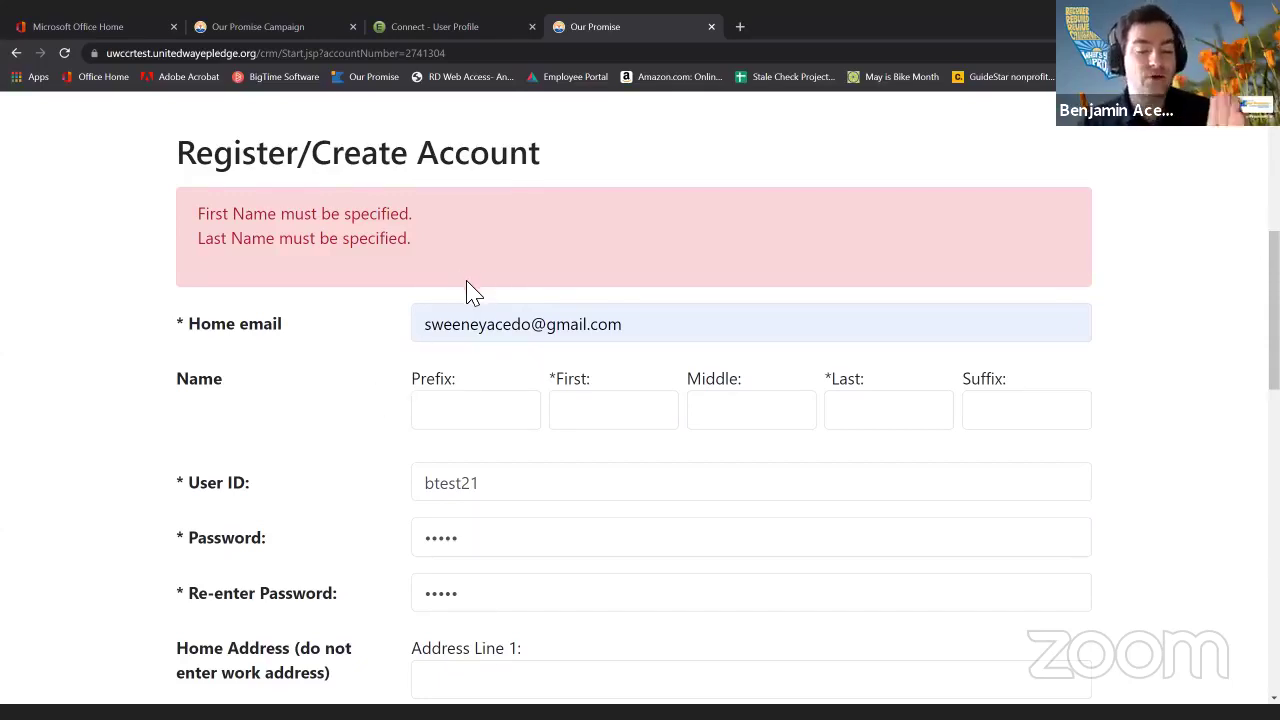
left_click(644, 402)
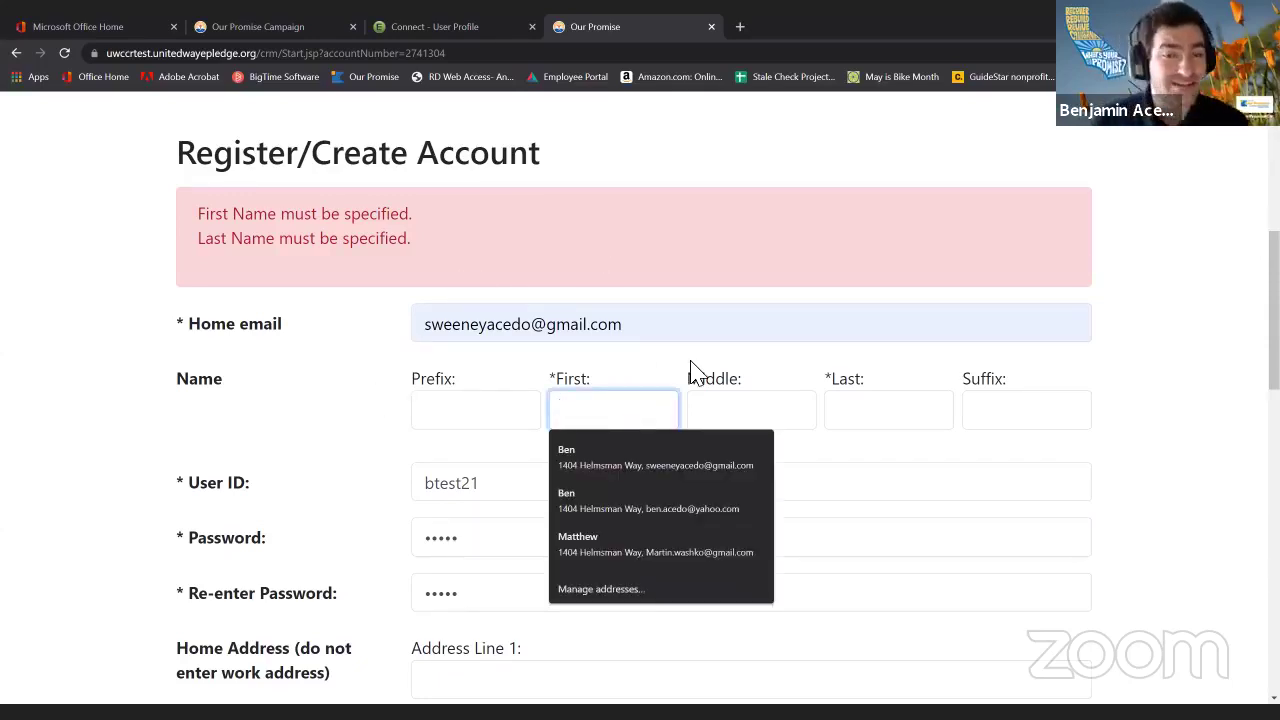
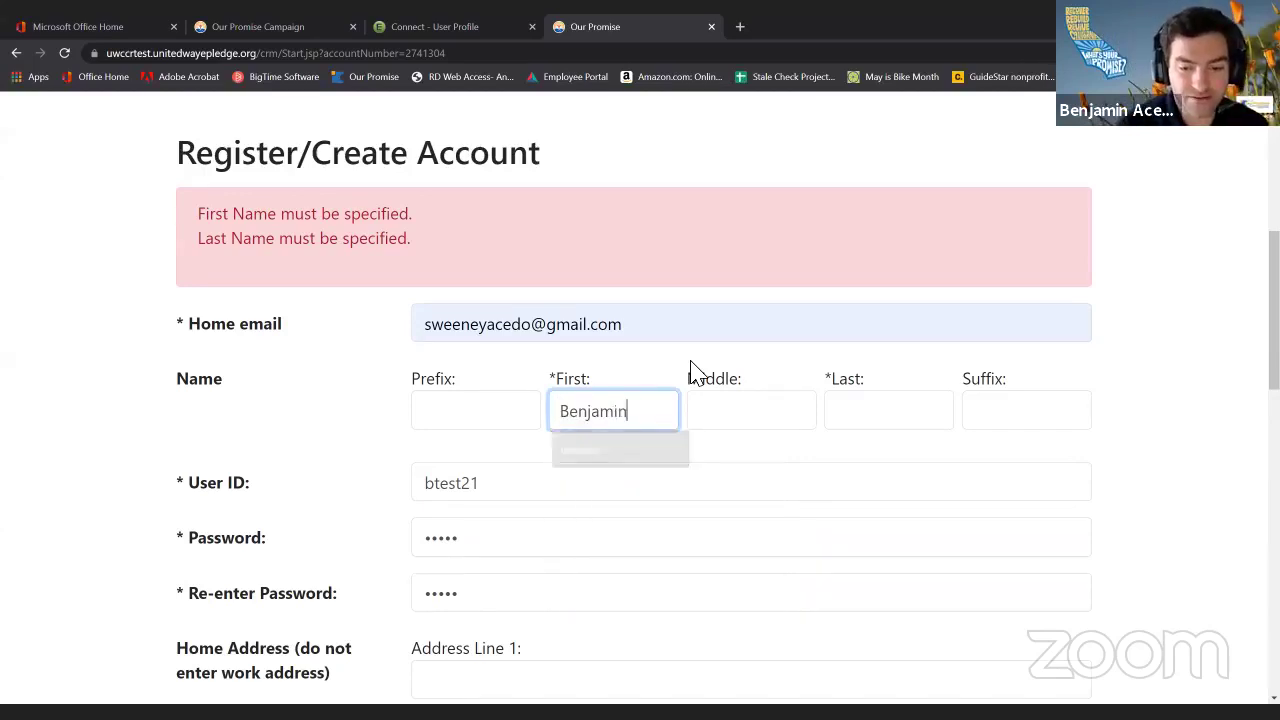
key("Tab")
key("Tab")
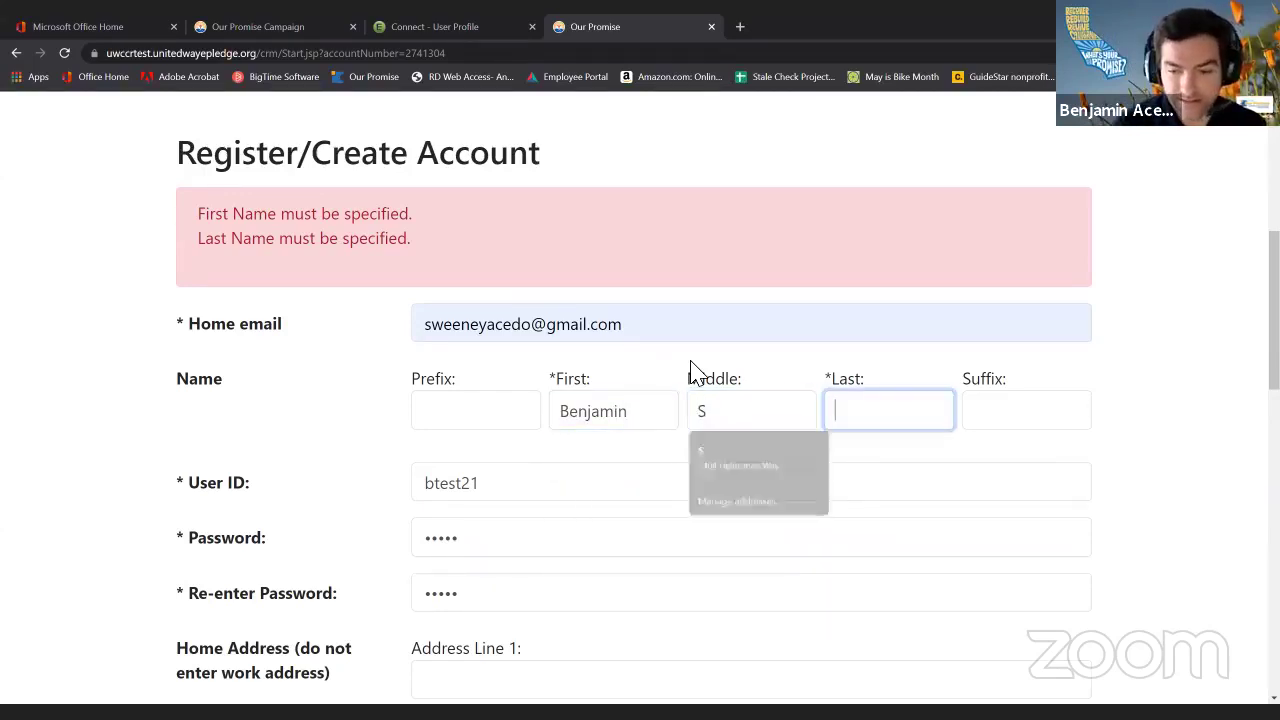
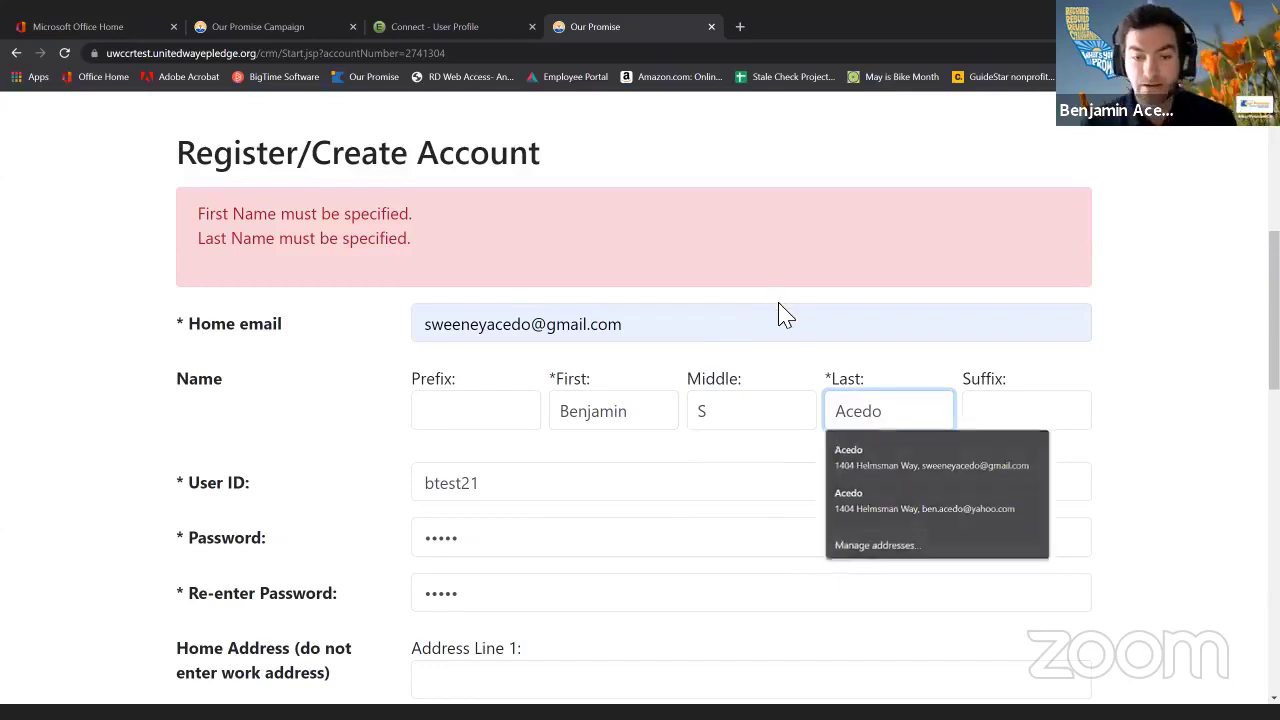
left_click(509, 286)
scroll(509, 300, "down", 1)
scroll(349, 397, "down", 5)
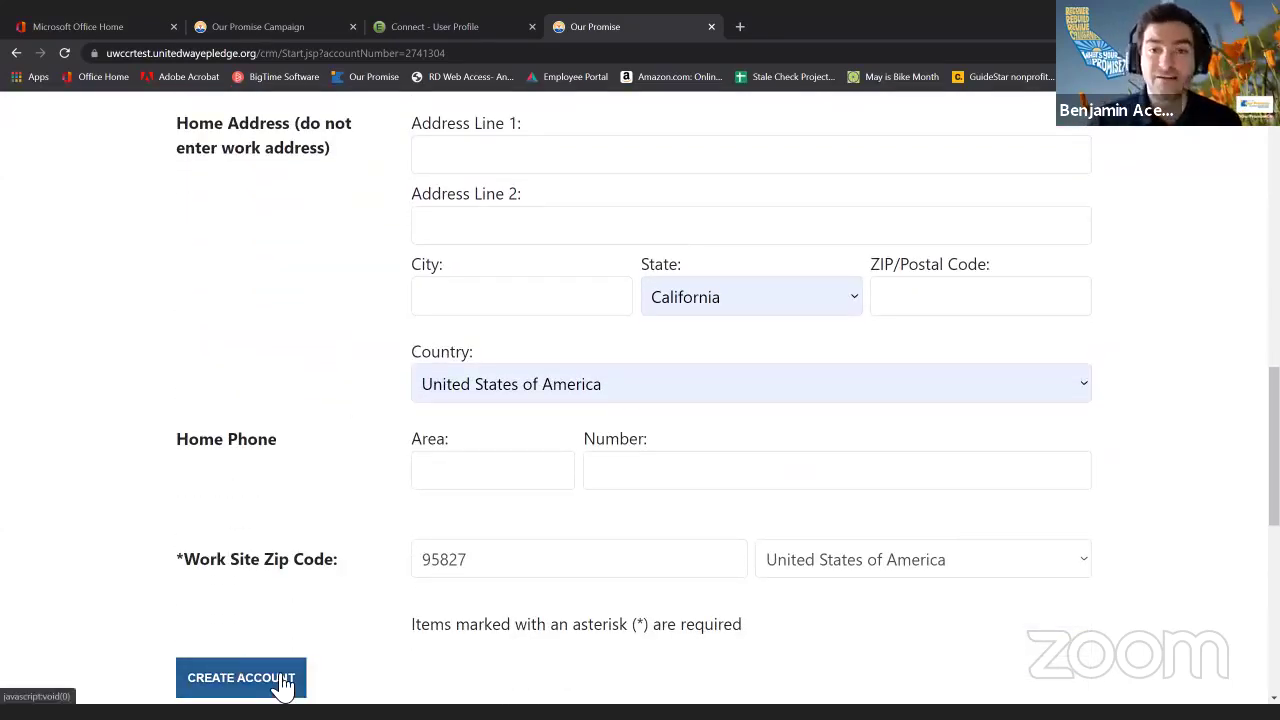
left_click(284, 680)
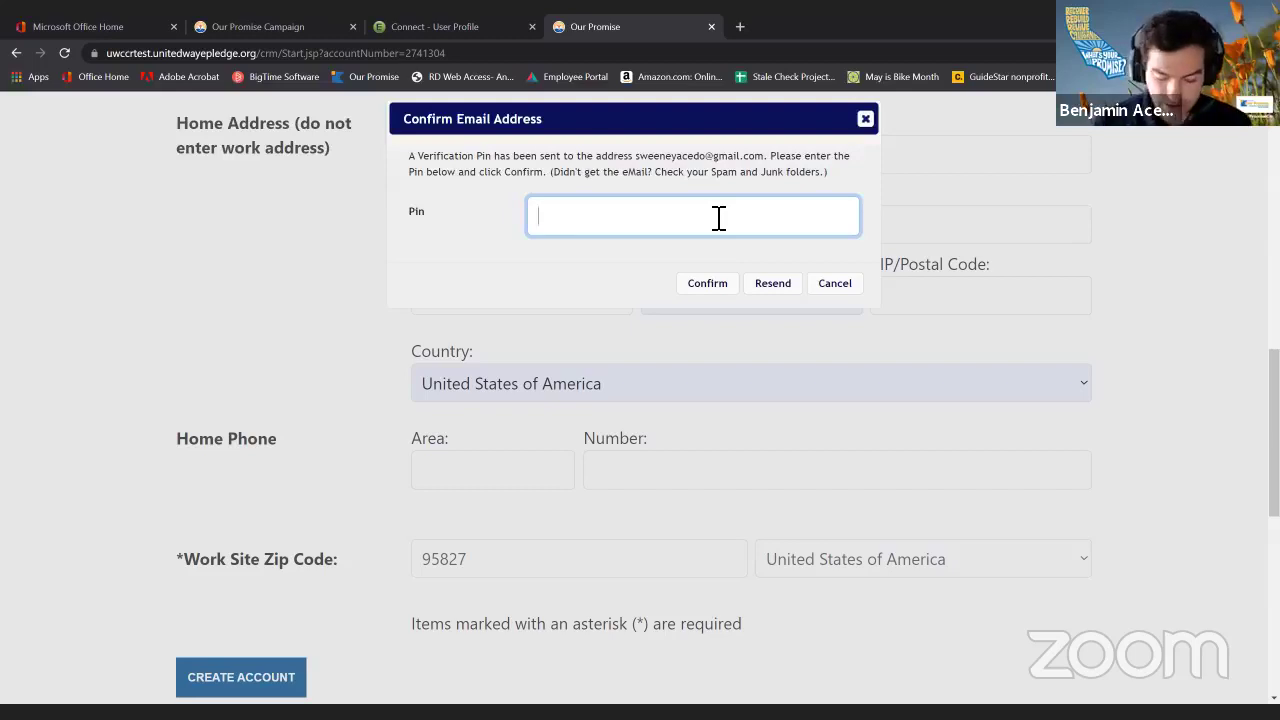
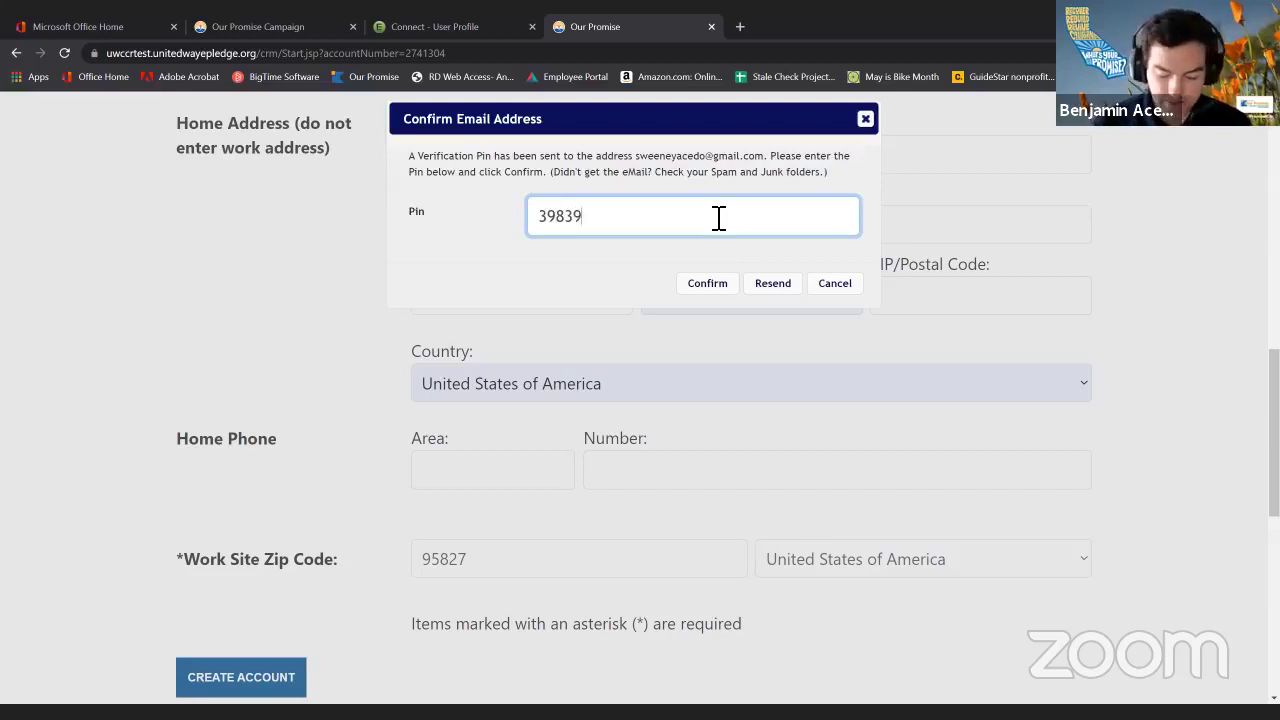
Enter the emailed verification PIN in the Pin field and confirm it.
left_click(707, 285)
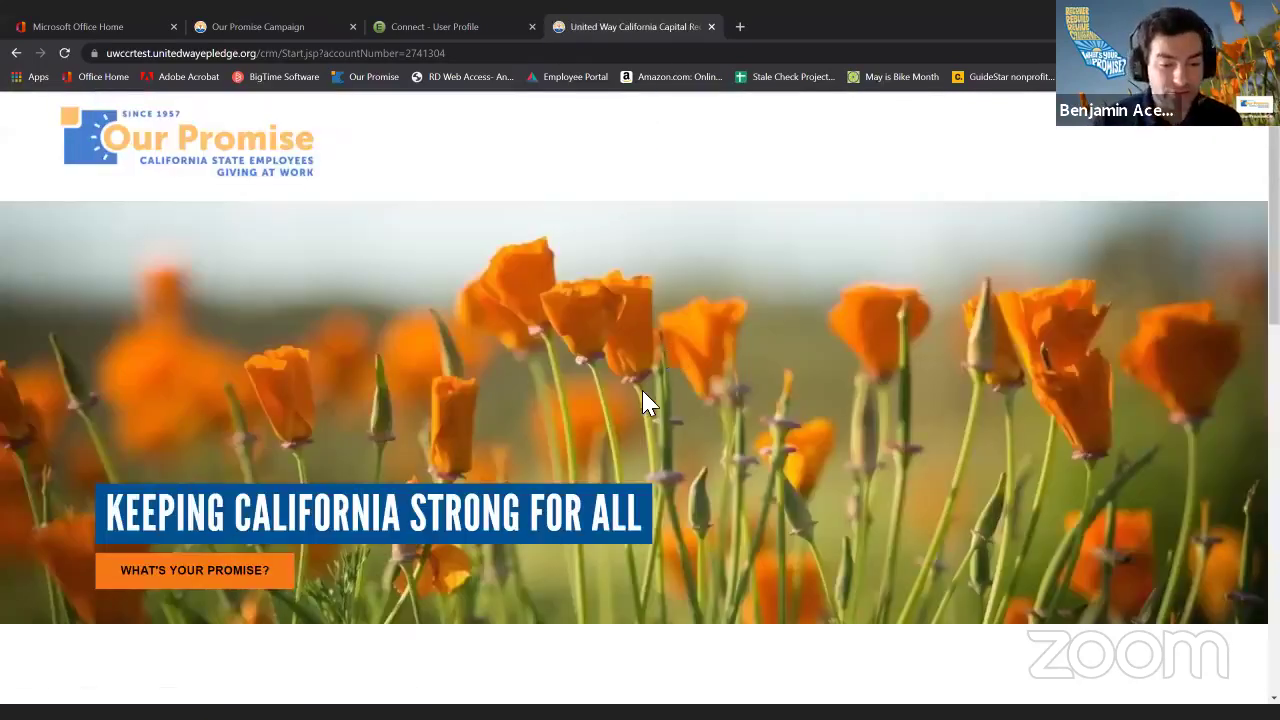
Log in to the Giving Portal with user ID btest21 and its password.
scroll(646, 403, "down", 1)
scroll(674, 346, "down", 1)
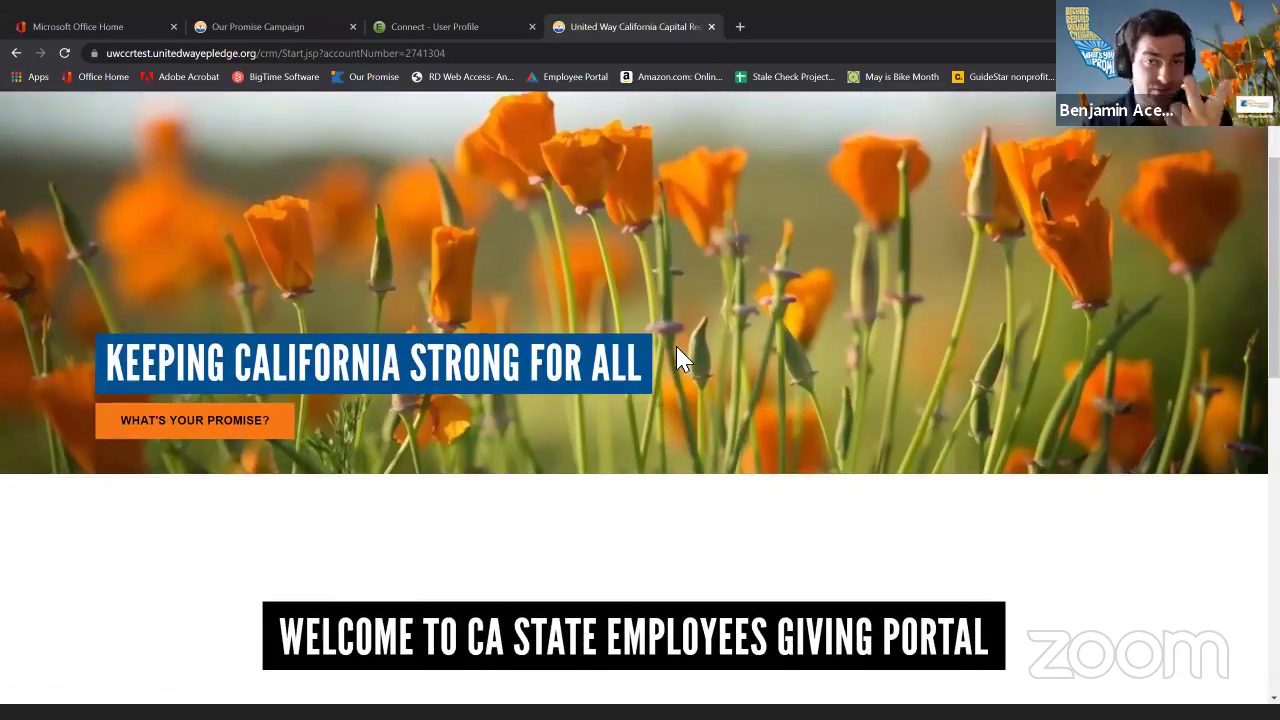
scroll(676, 352, "down", 2)
left_click(624, 609)
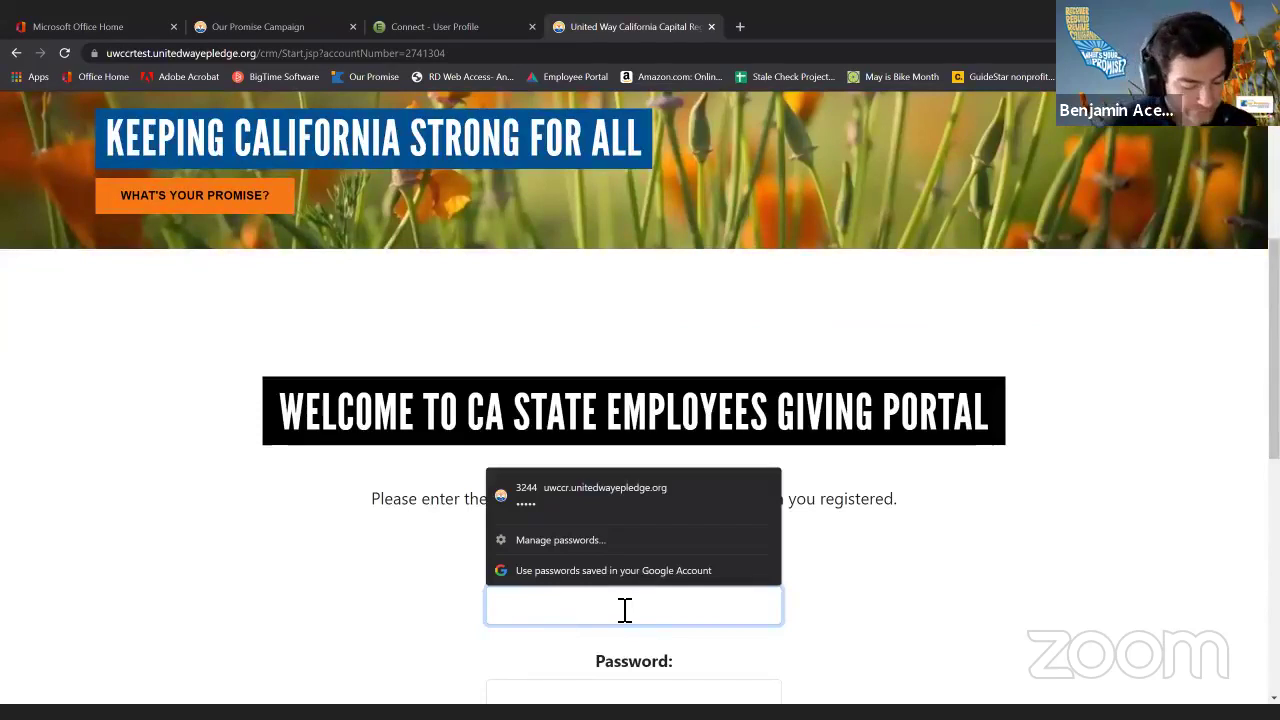
type("btest21")
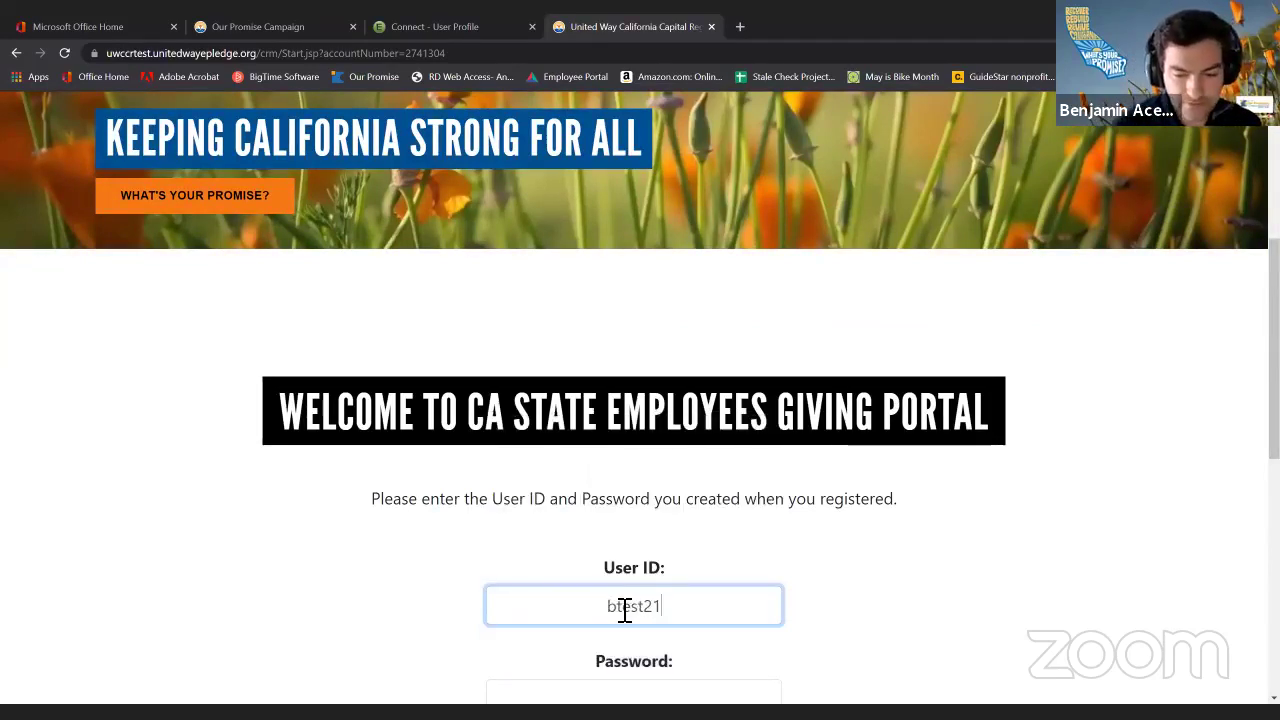
key("Tab")
type("•••••")
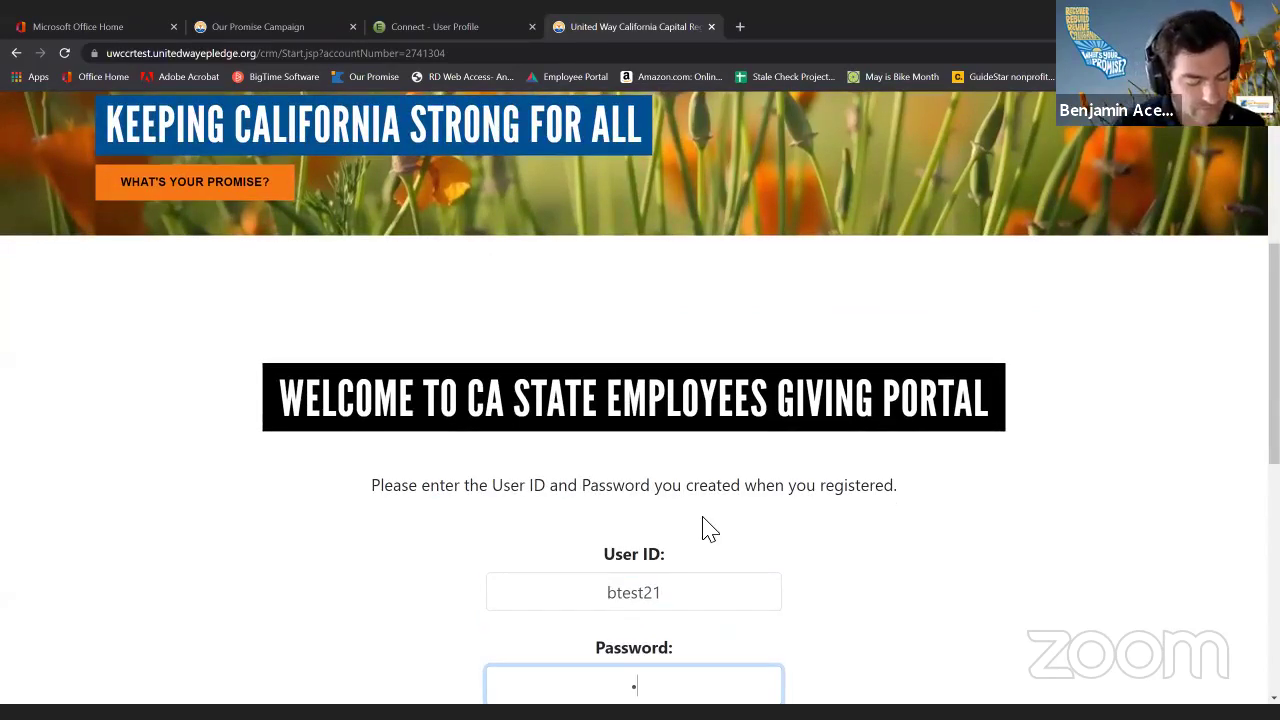
scroll(745, 517, "down", 3)
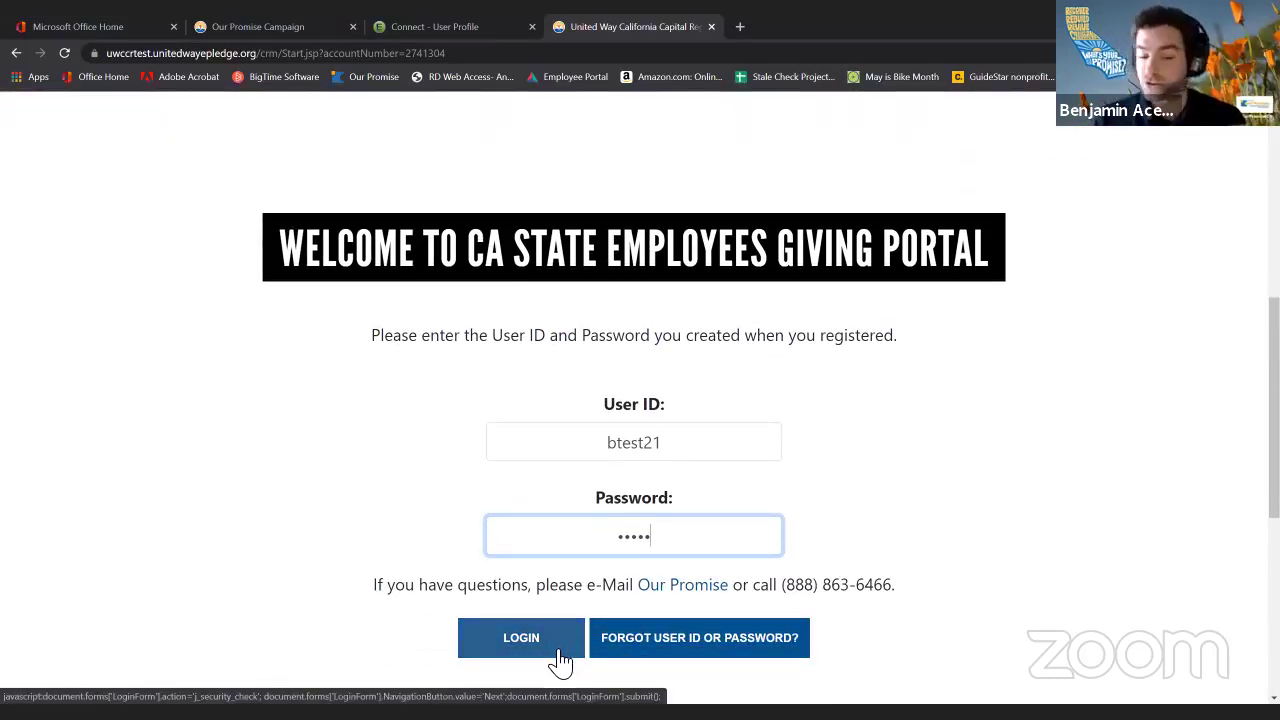
left_click(561, 660)
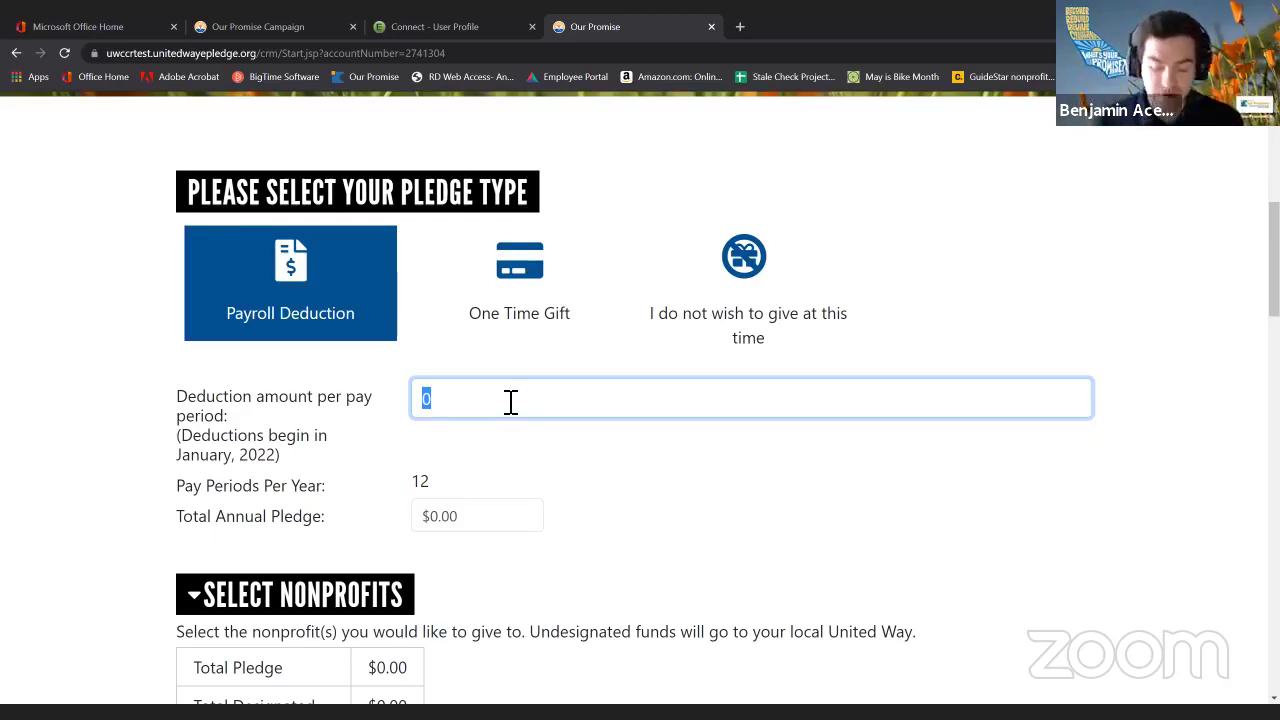
Enter a $10 per-pay-period deduction and check totals: $120.00 pledged, all undesignated, $0.00 designated.
type("10")
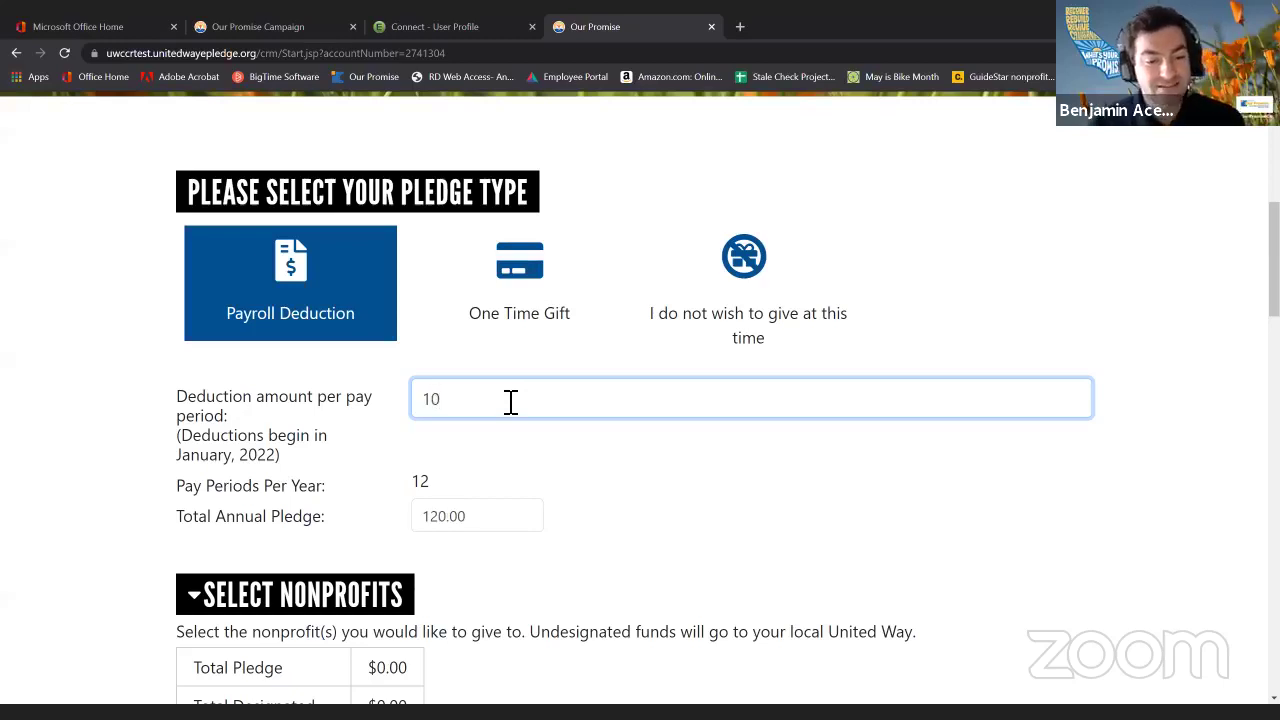
left_click(577, 479)
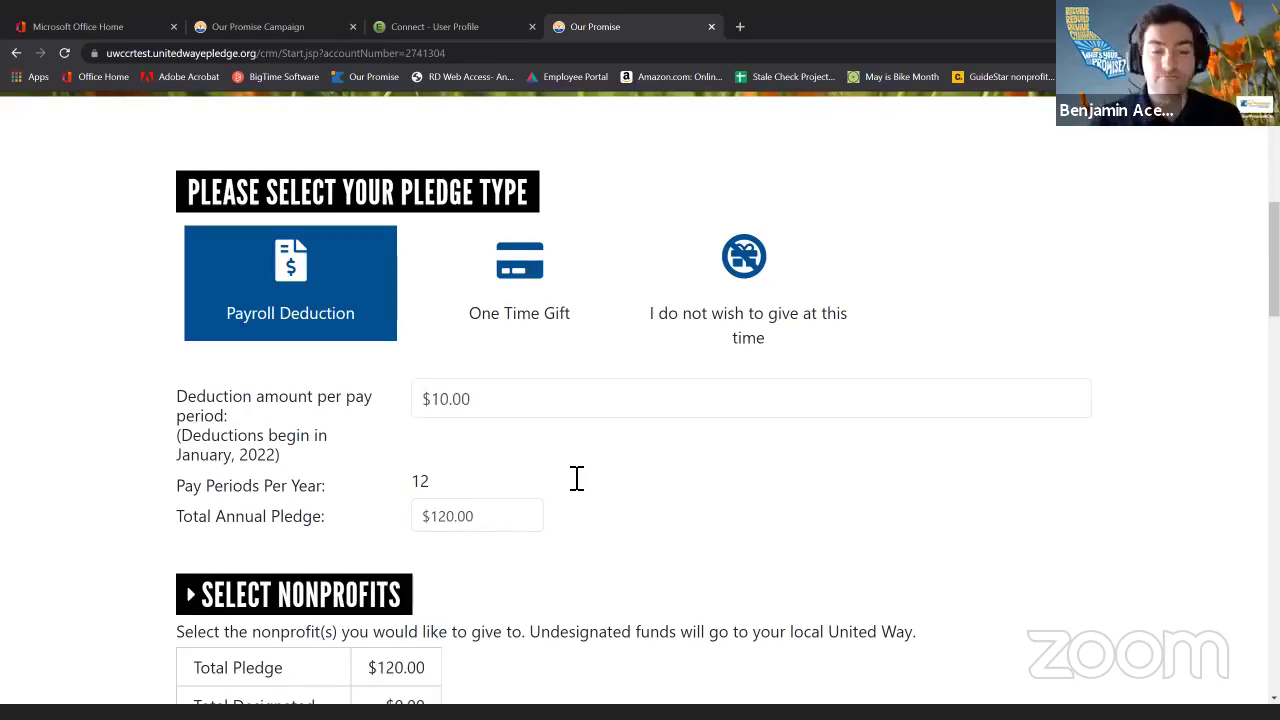
left_click(527, 520)
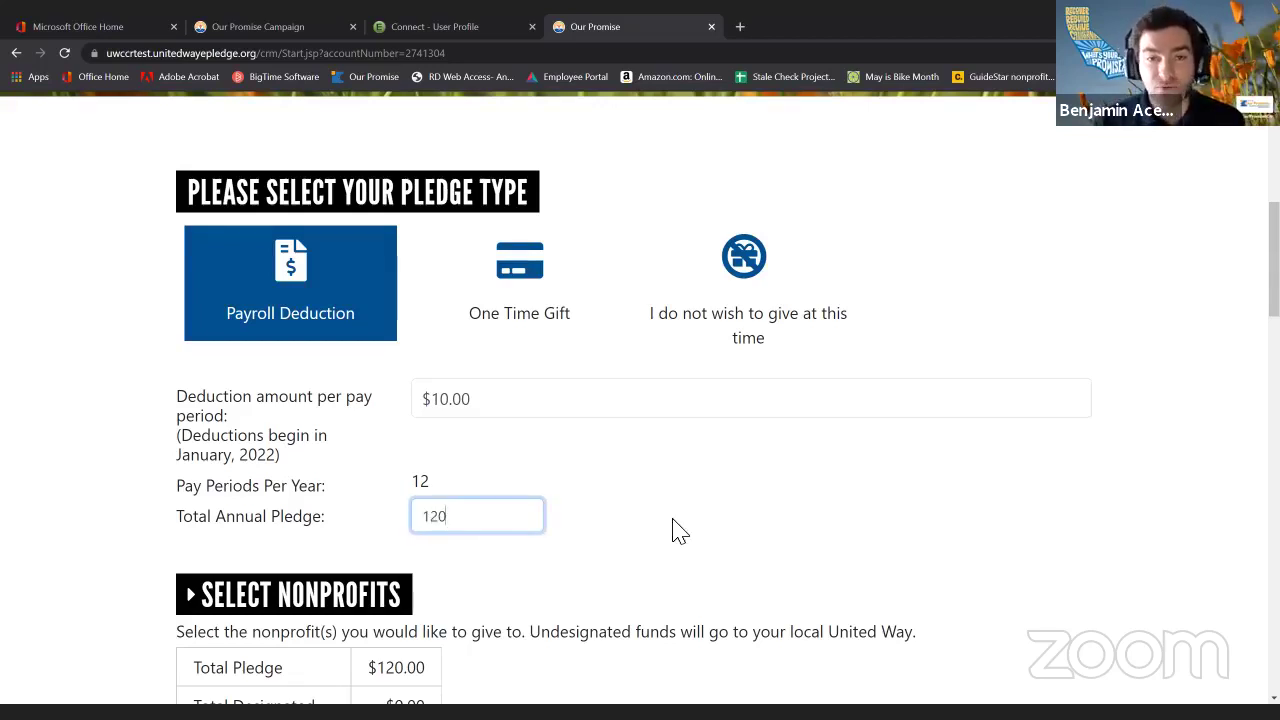
scroll(669, 523, "down", 2)
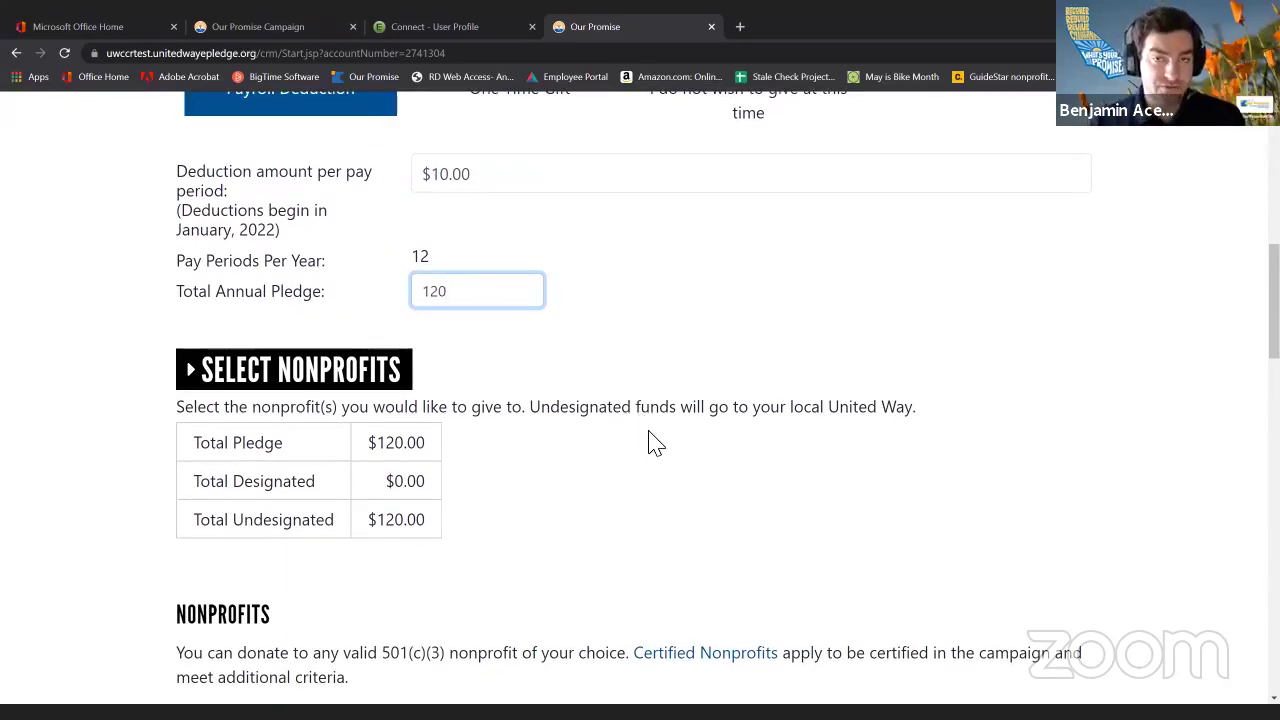
left_click_drag(362, 444, 429, 457)
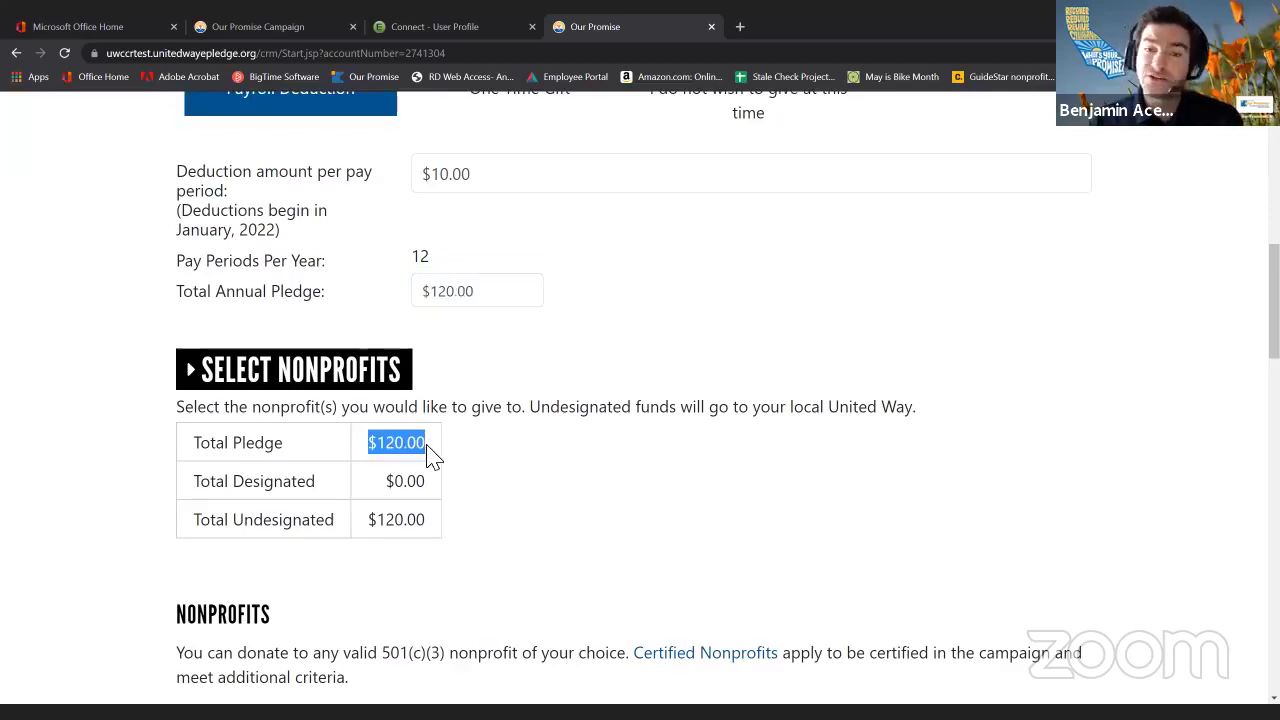
left_click_drag(367, 519, 429, 529)
left_click_drag(387, 482, 429, 486)
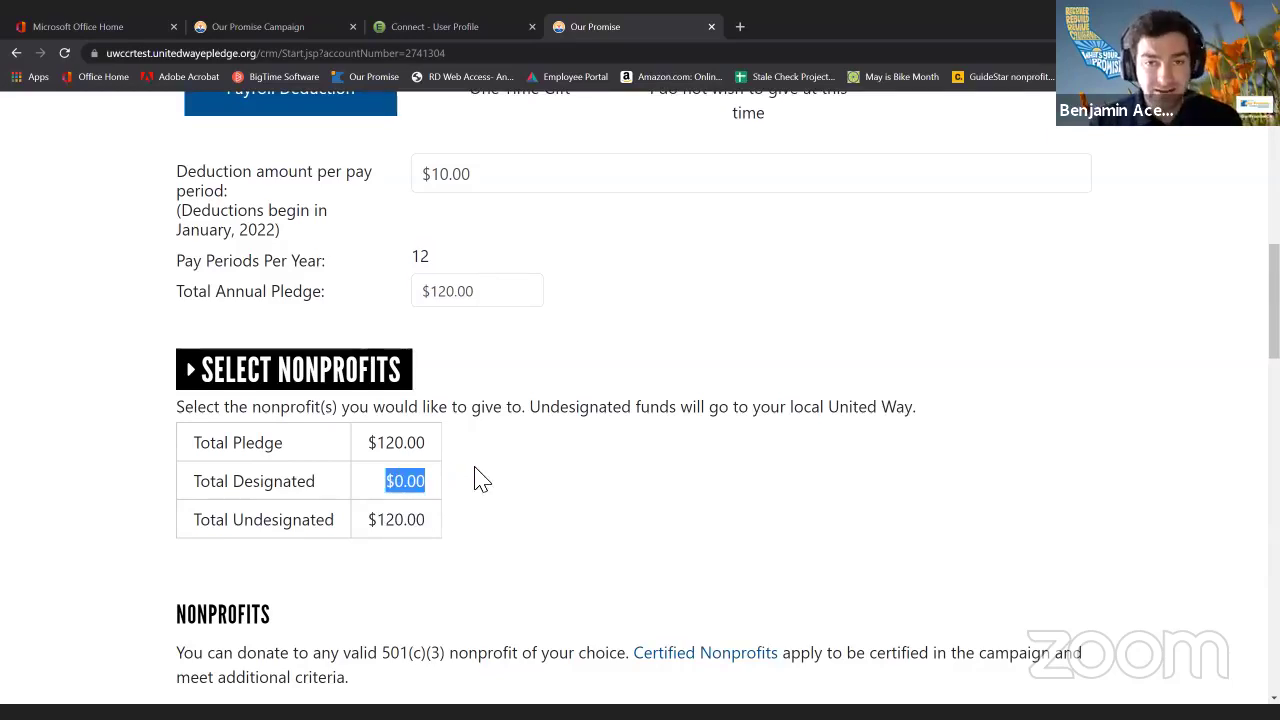
scroll(508, 472, "down", 2)
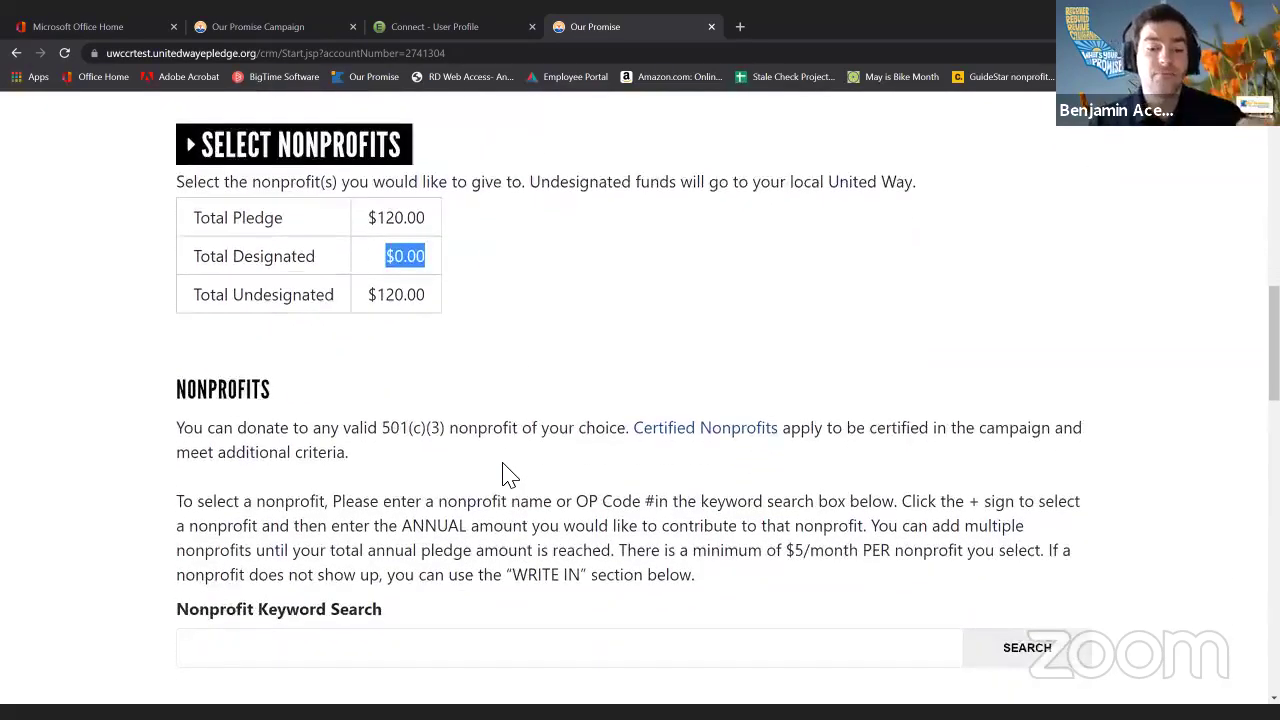
Run a Nonprofit Keyword Search for 'Friends of Front Street'.
scroll(508, 472, "down", 1)
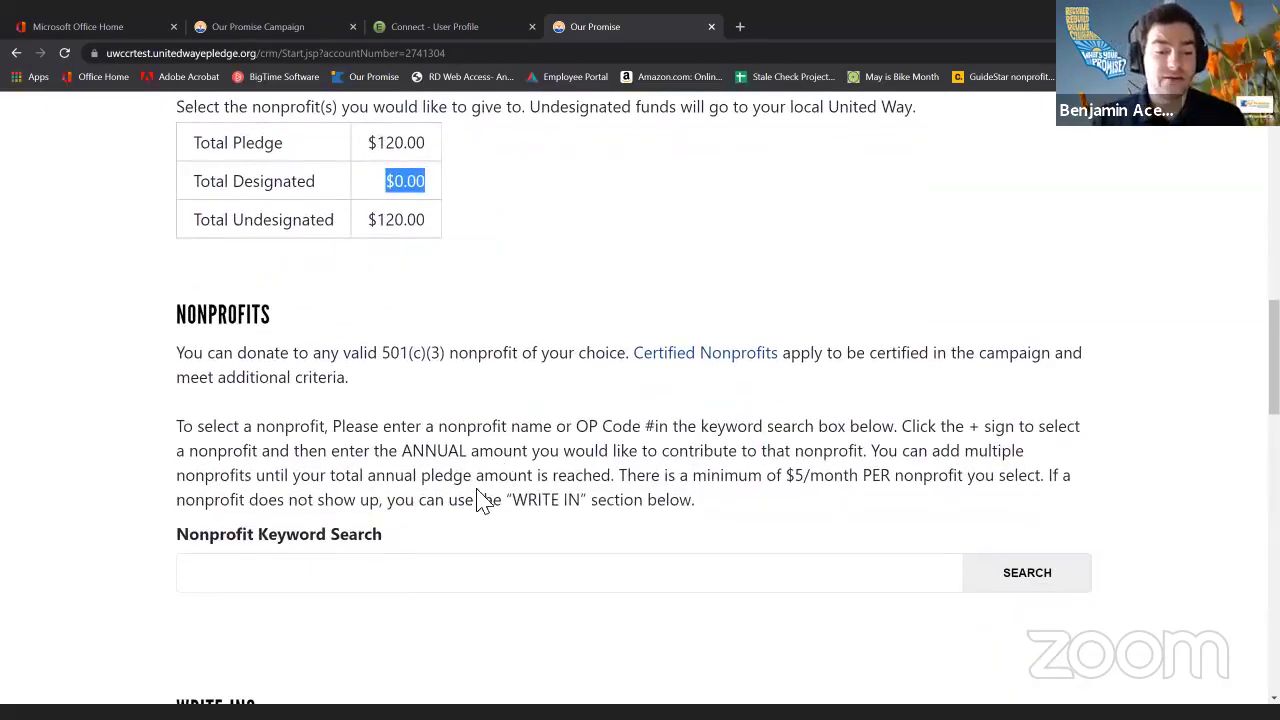
left_click(423, 570)
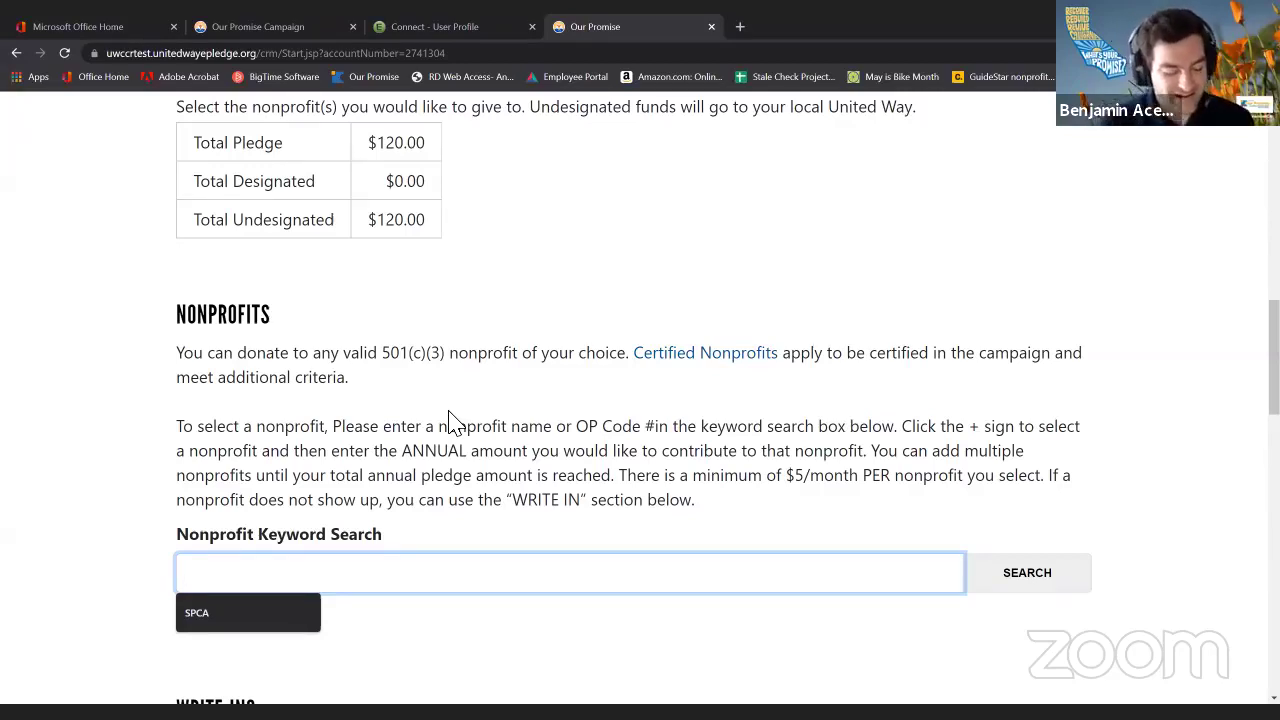
type("Frie")
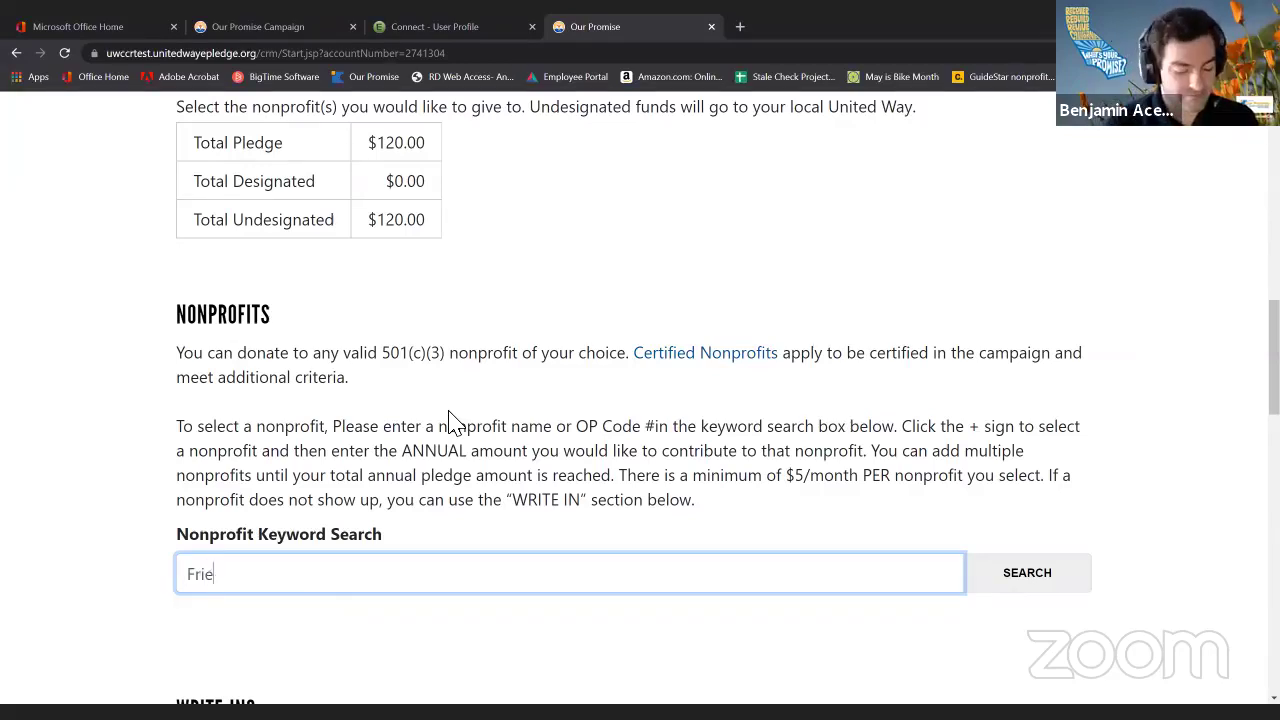
type("nds of ")
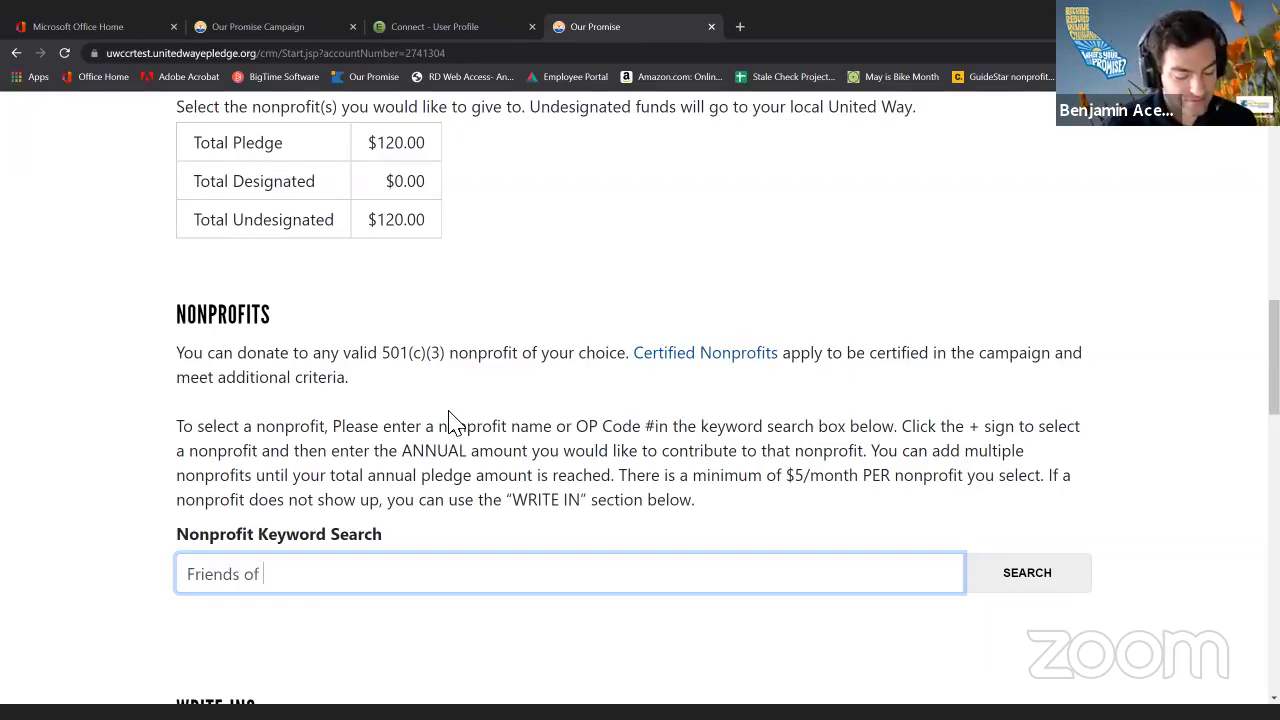
type("Front Street")
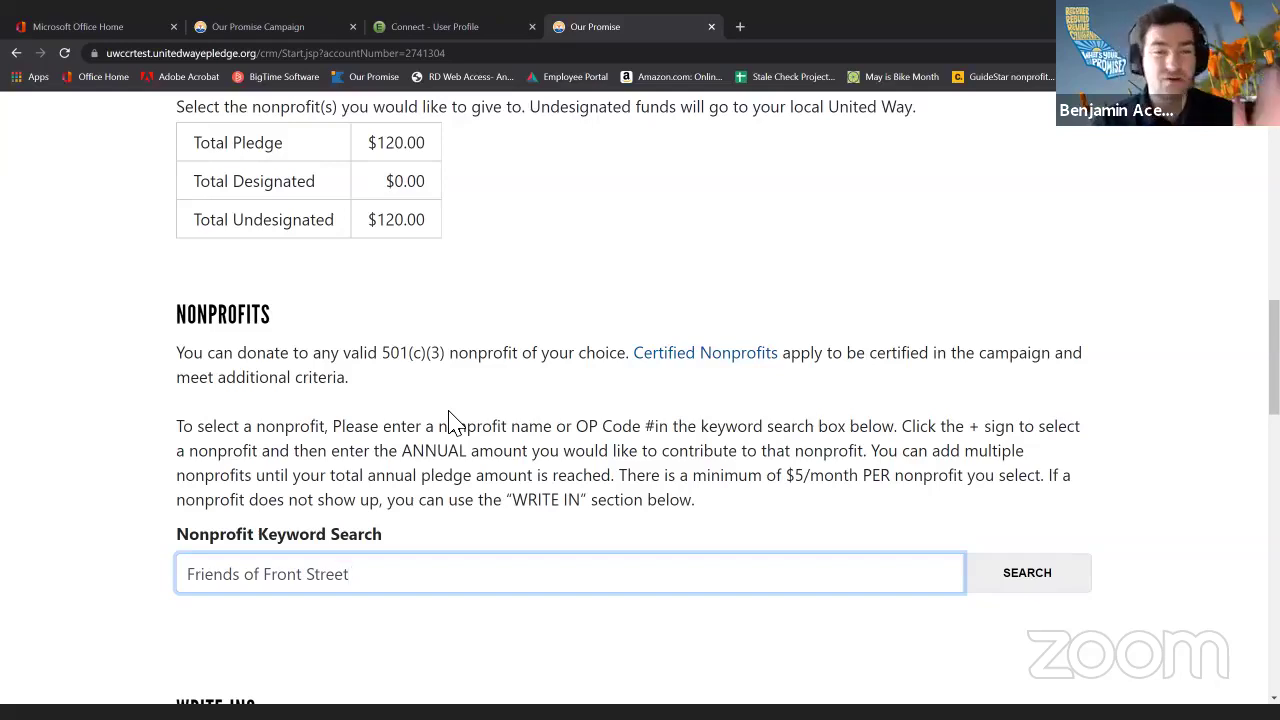
key("Return")
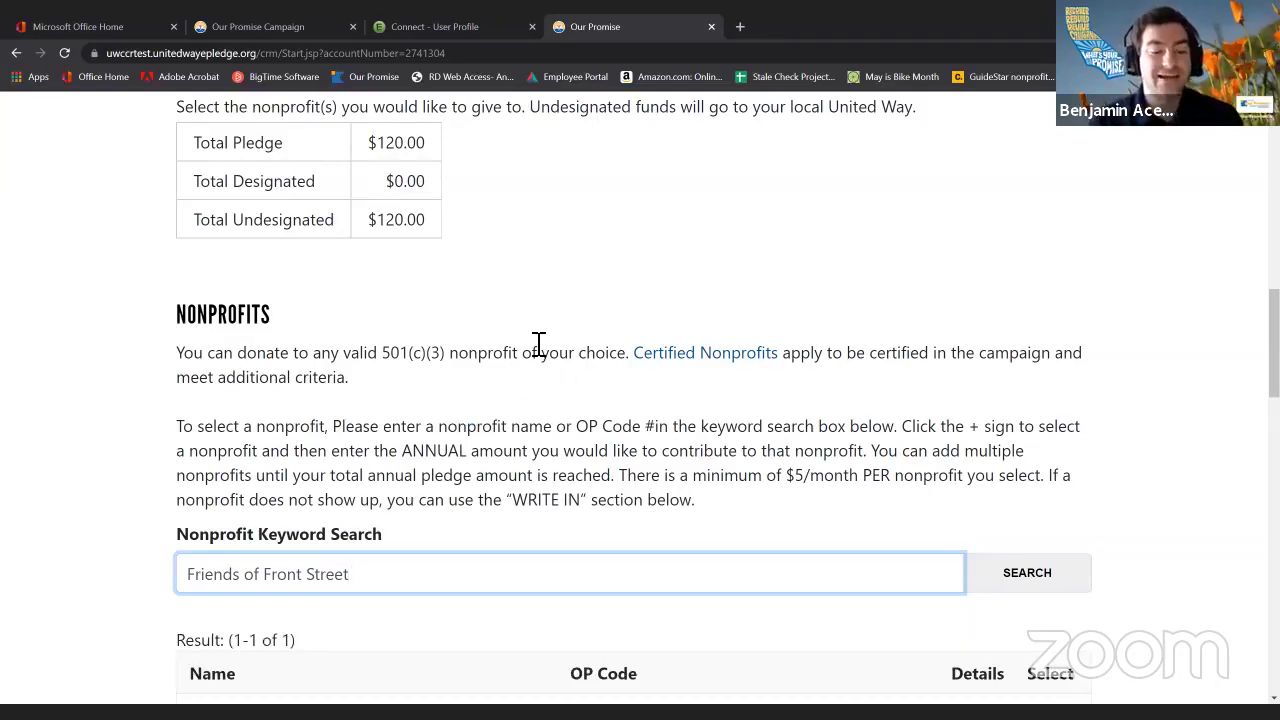
Review Friends of Front Street Shelter (OP Code 10242) and its details, then add it to designations.
scroll(449, 406, "down", 3)
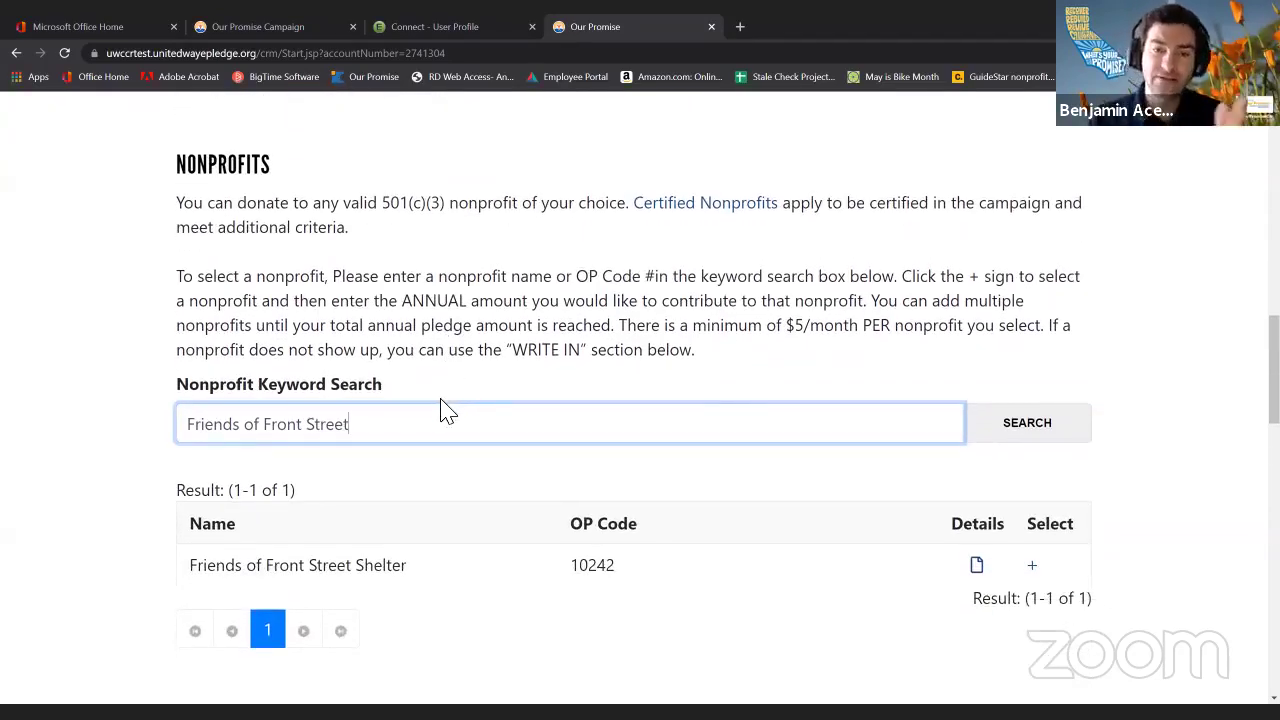
left_click_drag(429, 578, 151, 571)
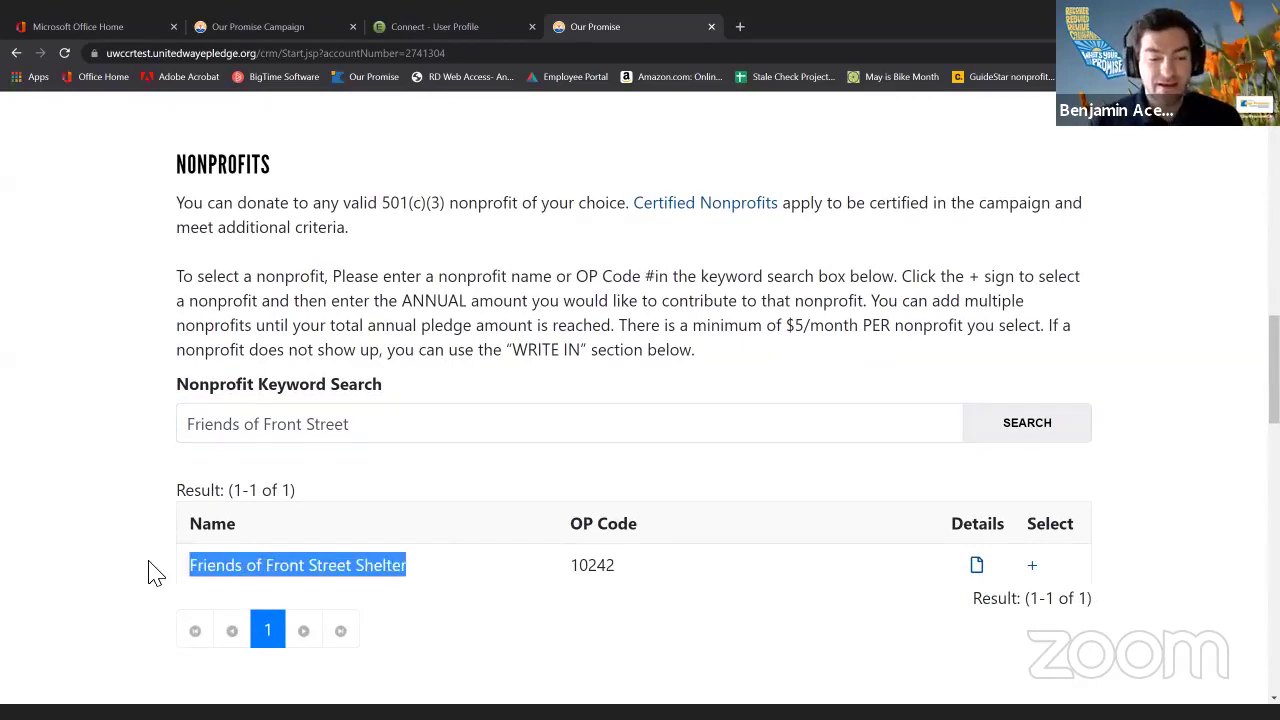
left_click(803, 575)
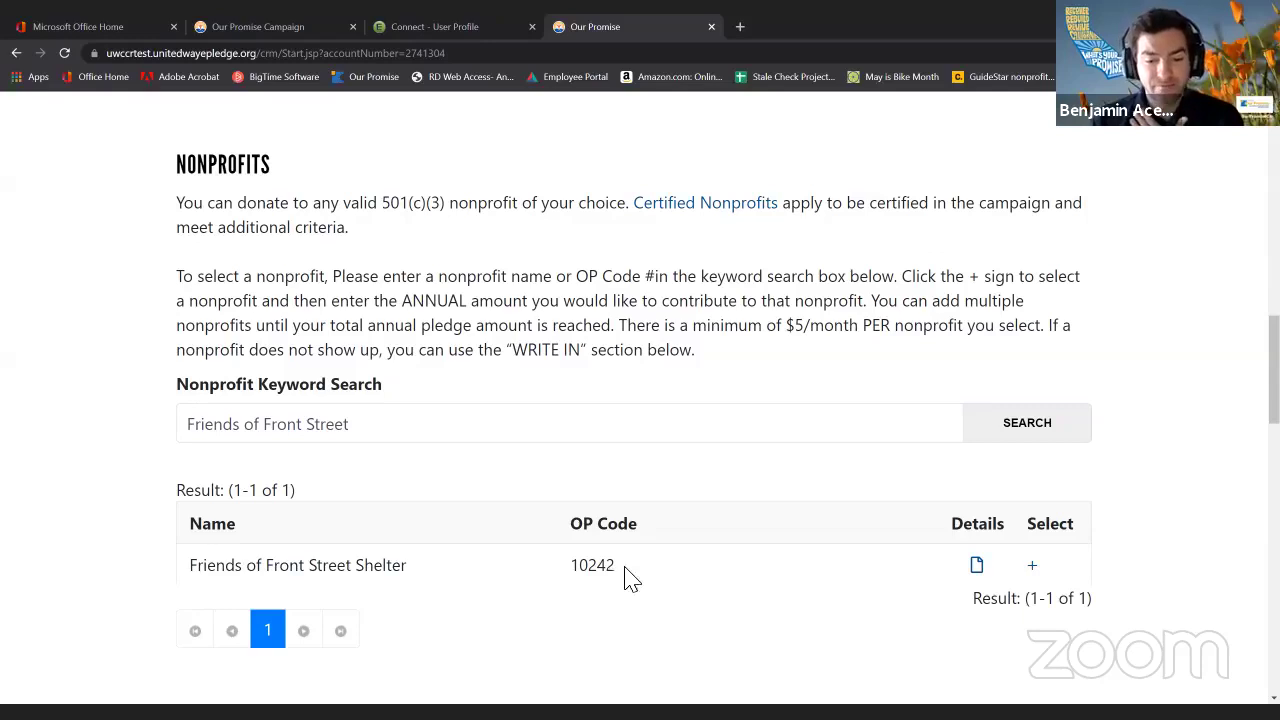
left_click_drag(623, 580, 566, 580)
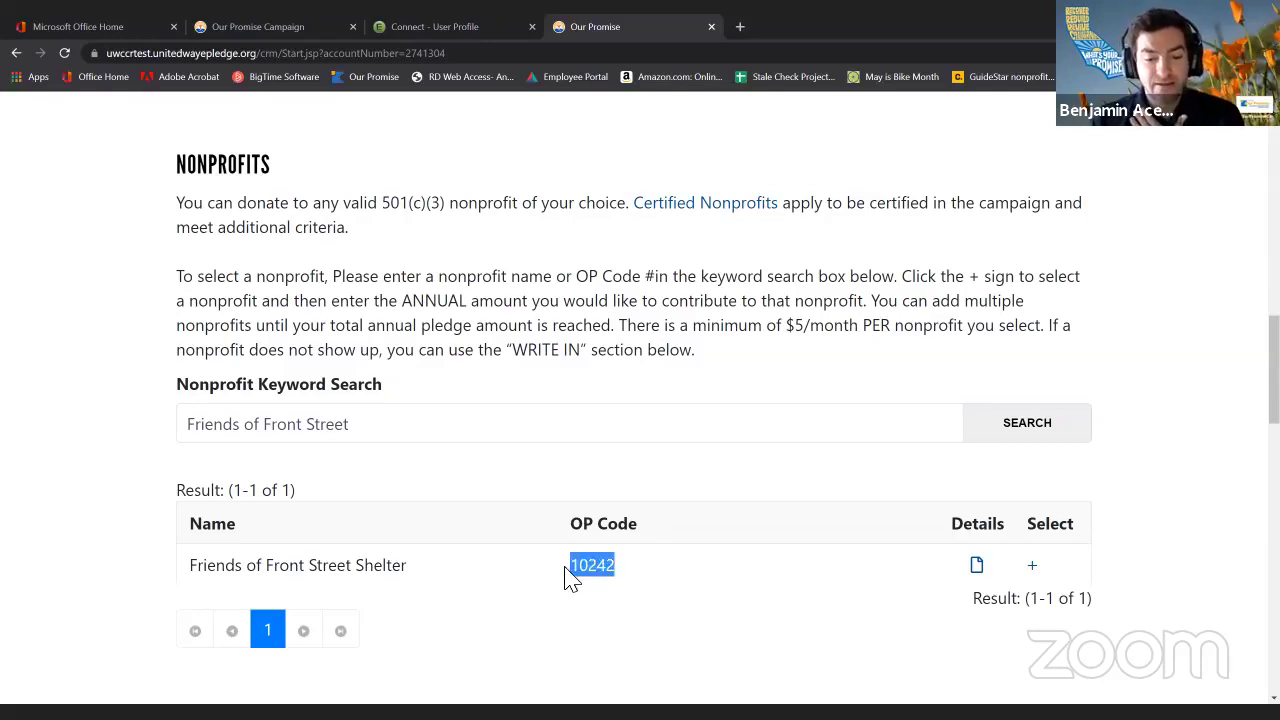
left_click(694, 577)
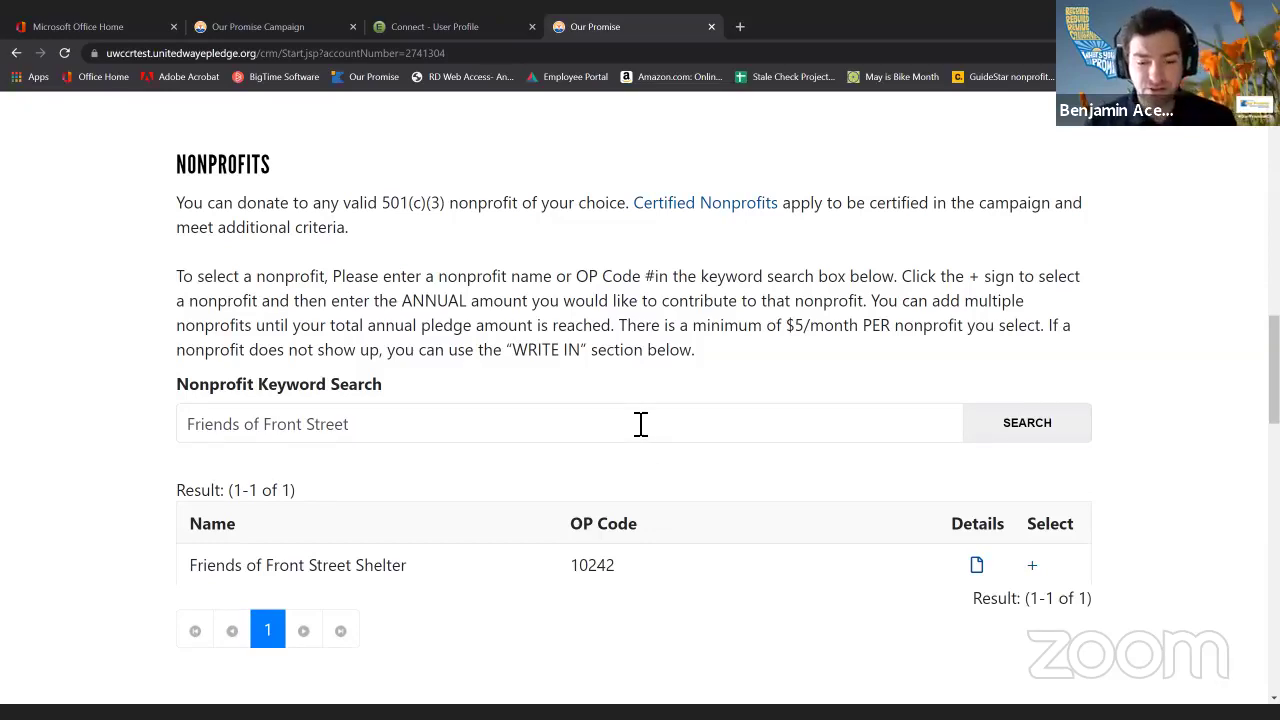
left_click_drag(579, 566, 638, 577)
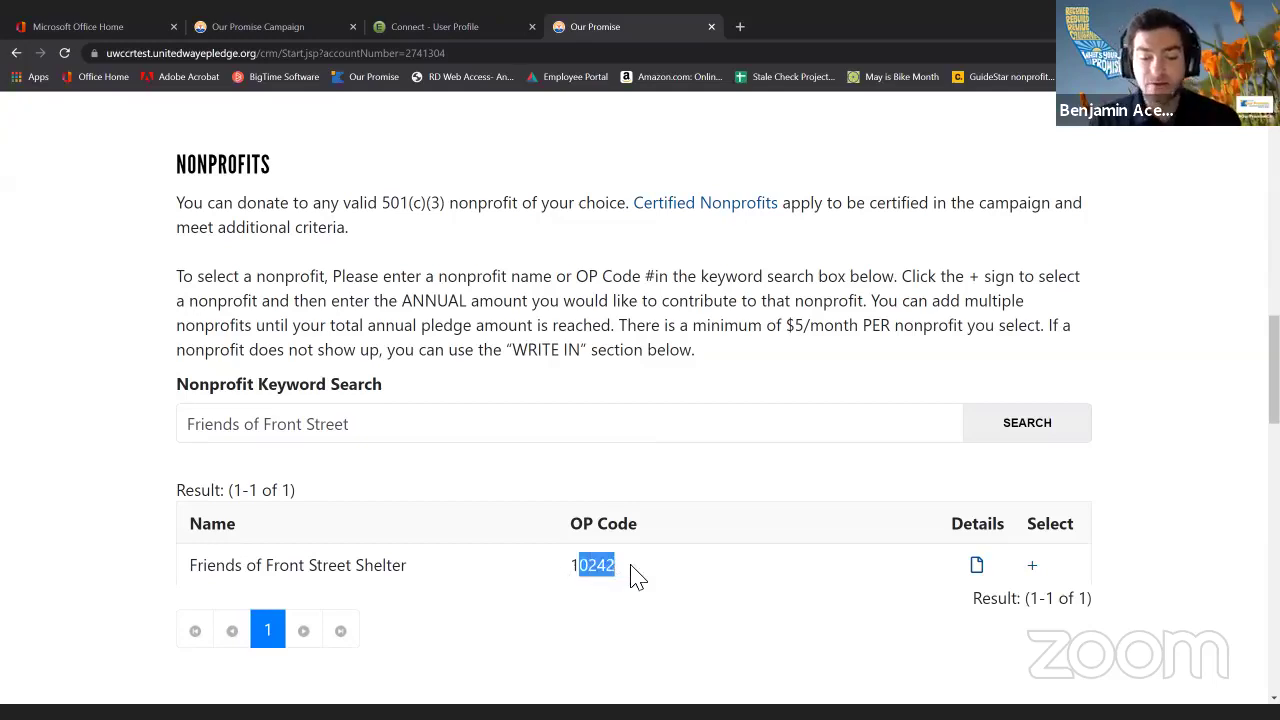
left_click(564, 571)
left_click(977, 565)
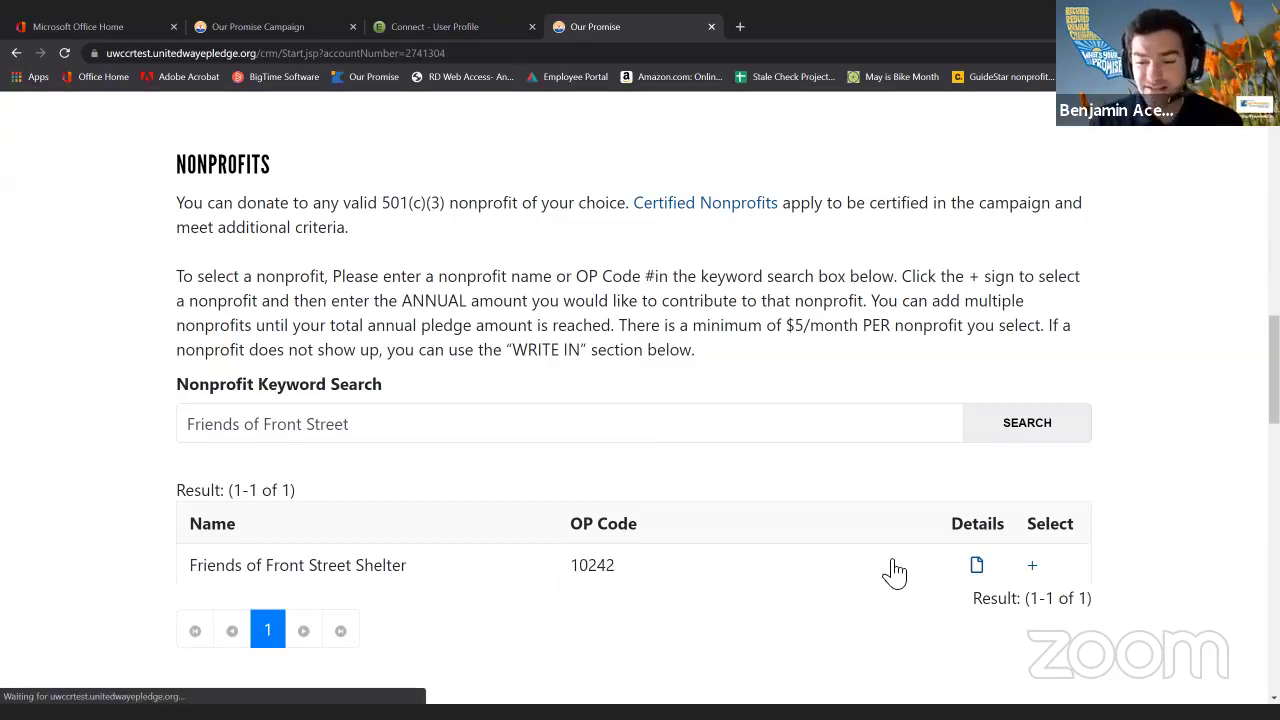
left_click(977, 566)
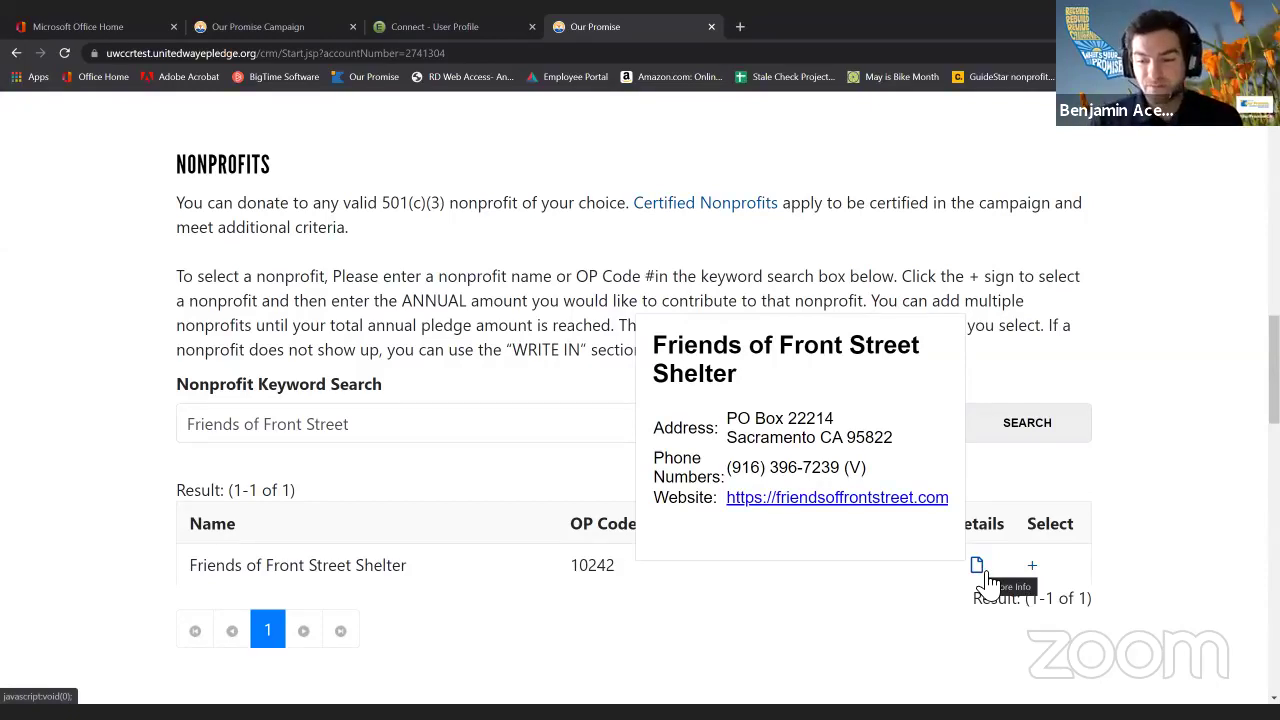
left_click_drag(266, 566, 400, 586)
left_click(558, 580)
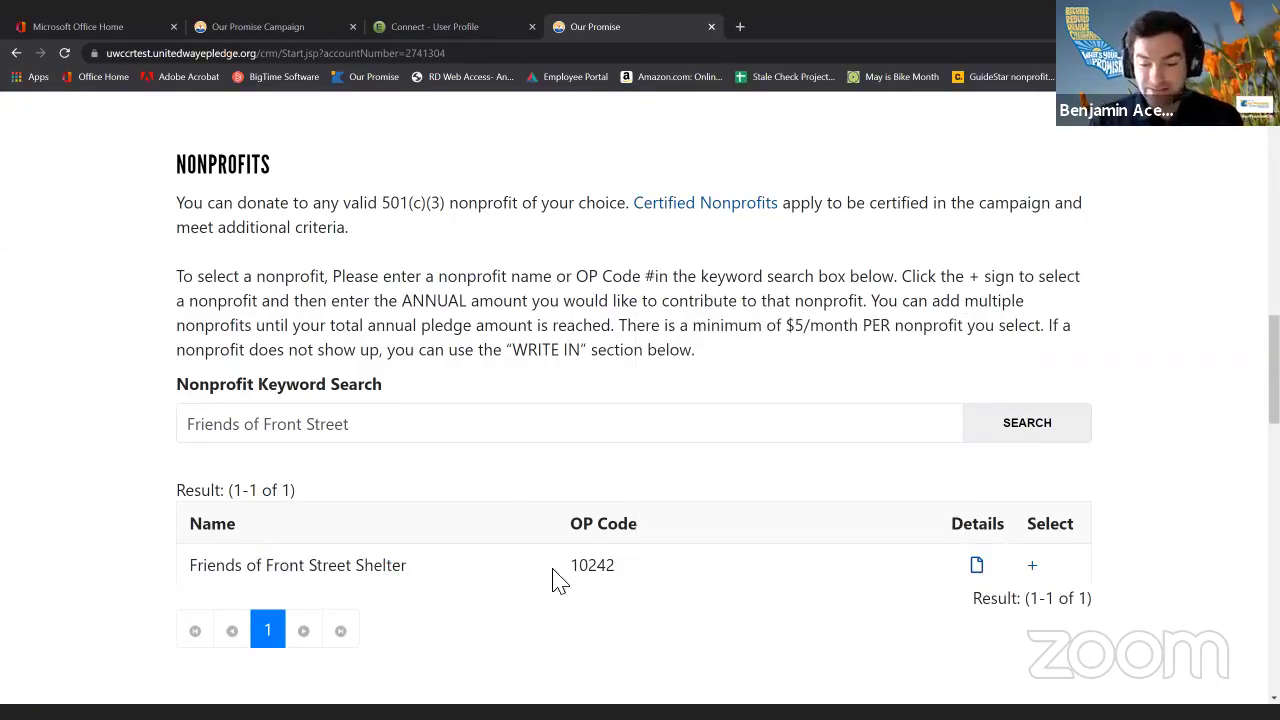
left_click(1036, 567)
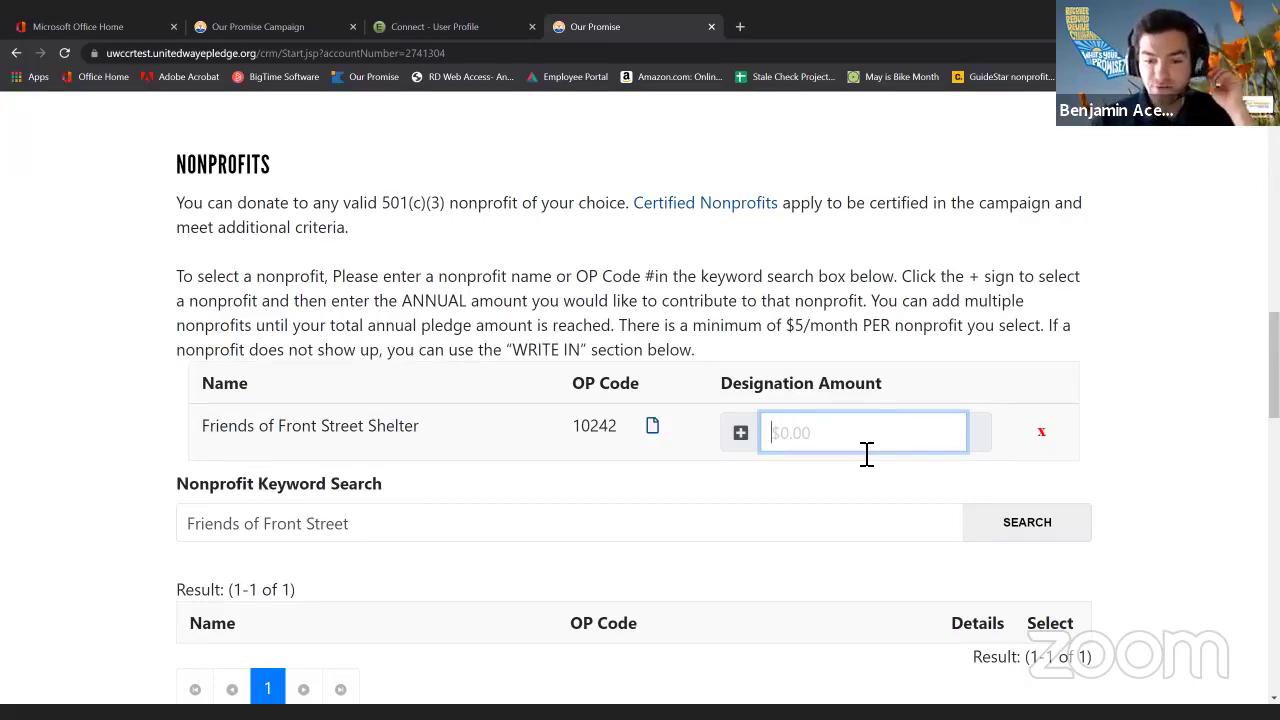
Enter $60.00 for Friends of Front Street Shelter and check the totals: $60.00 designated, $60.00 undesignated.
type("60")
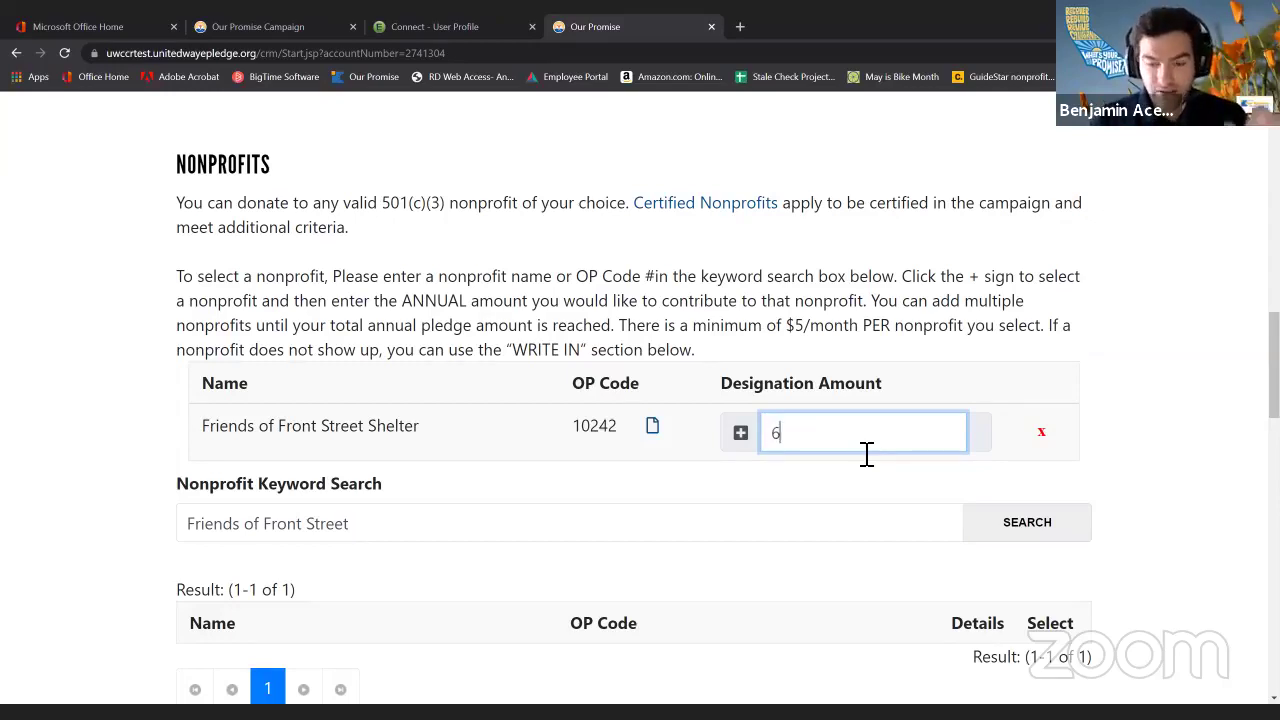
left_click(822, 355)
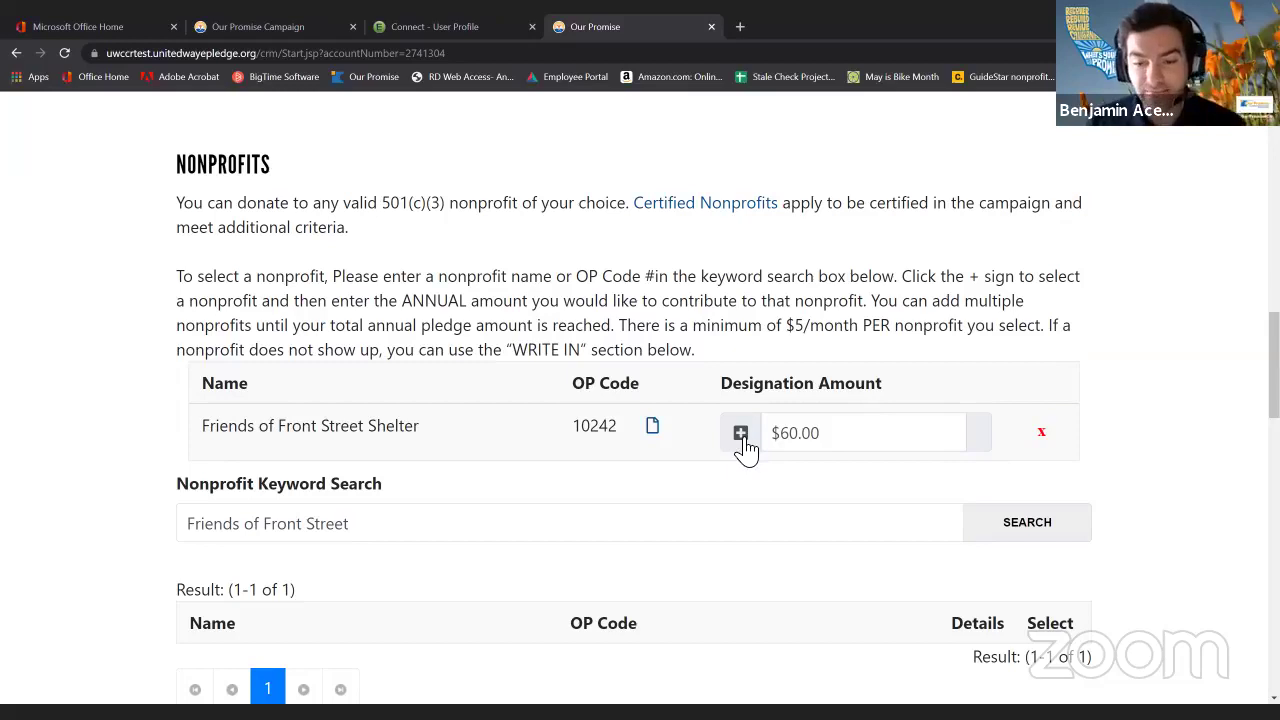
scroll(714, 403, "up", 3)
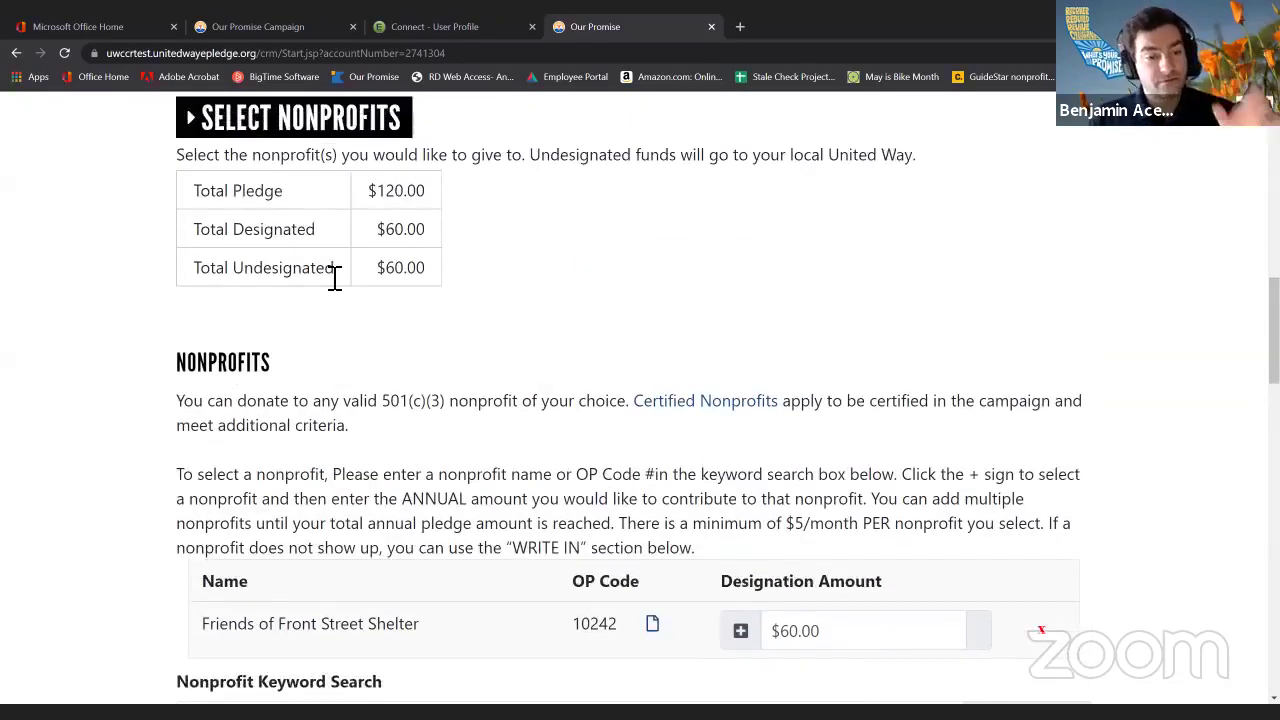
left_click_drag(378, 331, 429, 372)
left_click(428, 340)
left_click(479, 379)
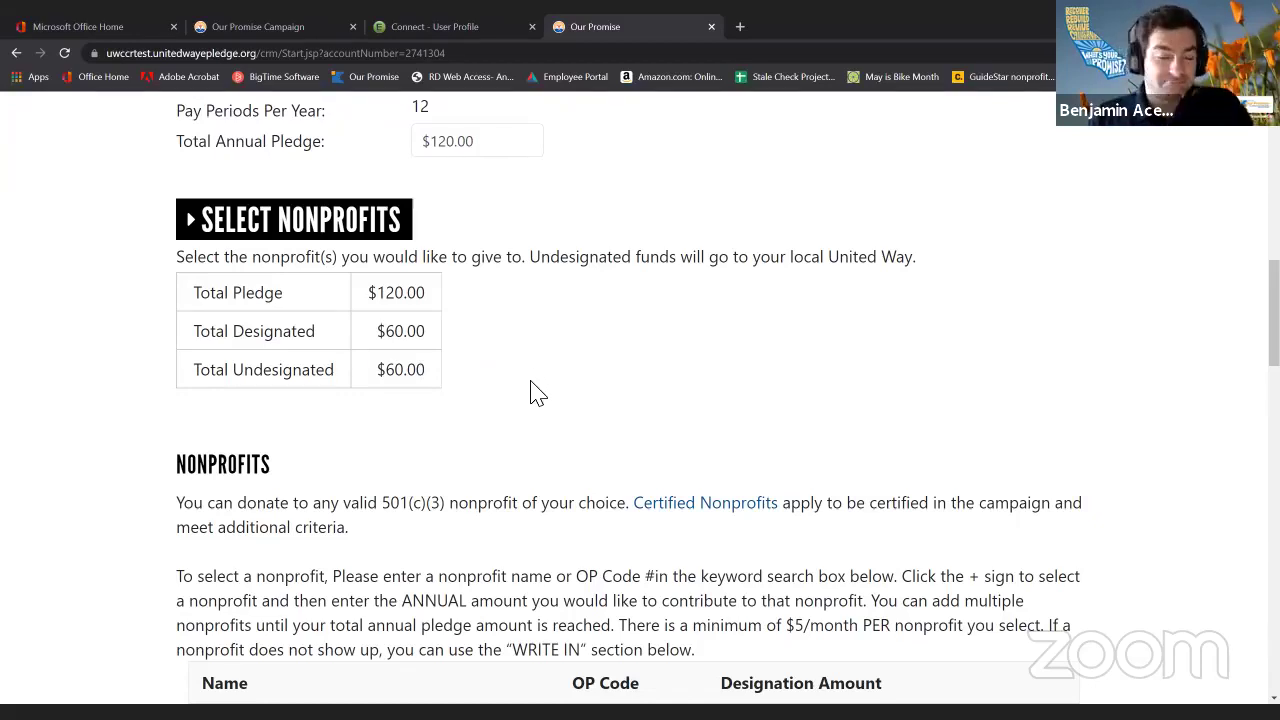
scroll(608, 366, "down", 3)
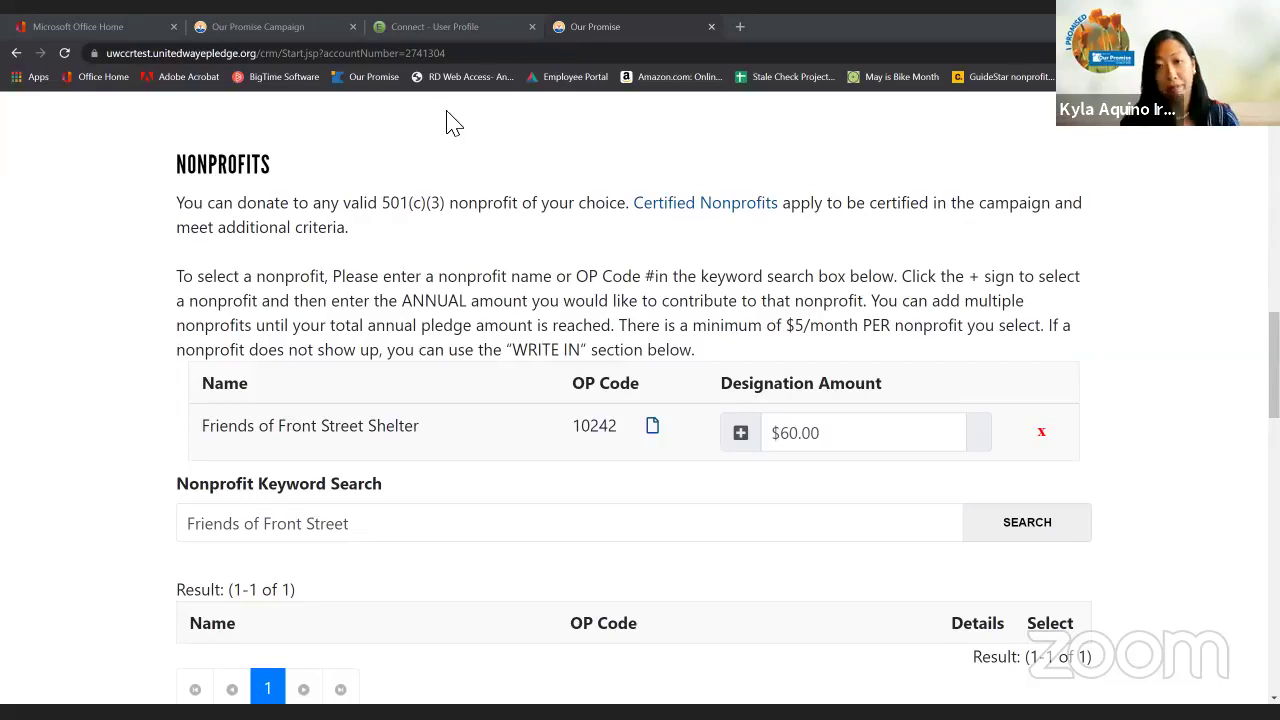
scroll(737, 229, "down", 3)
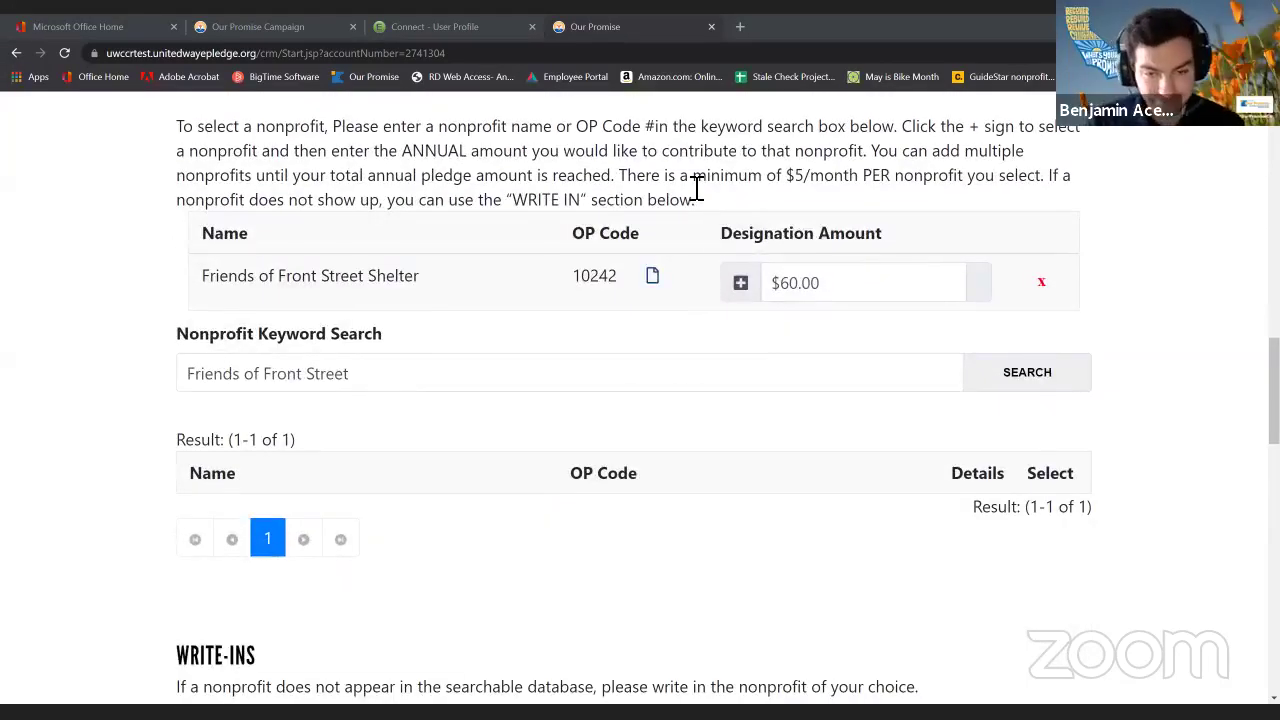
scroll(923, 269, "down", 1)
scroll(971, 297, "up", 1)
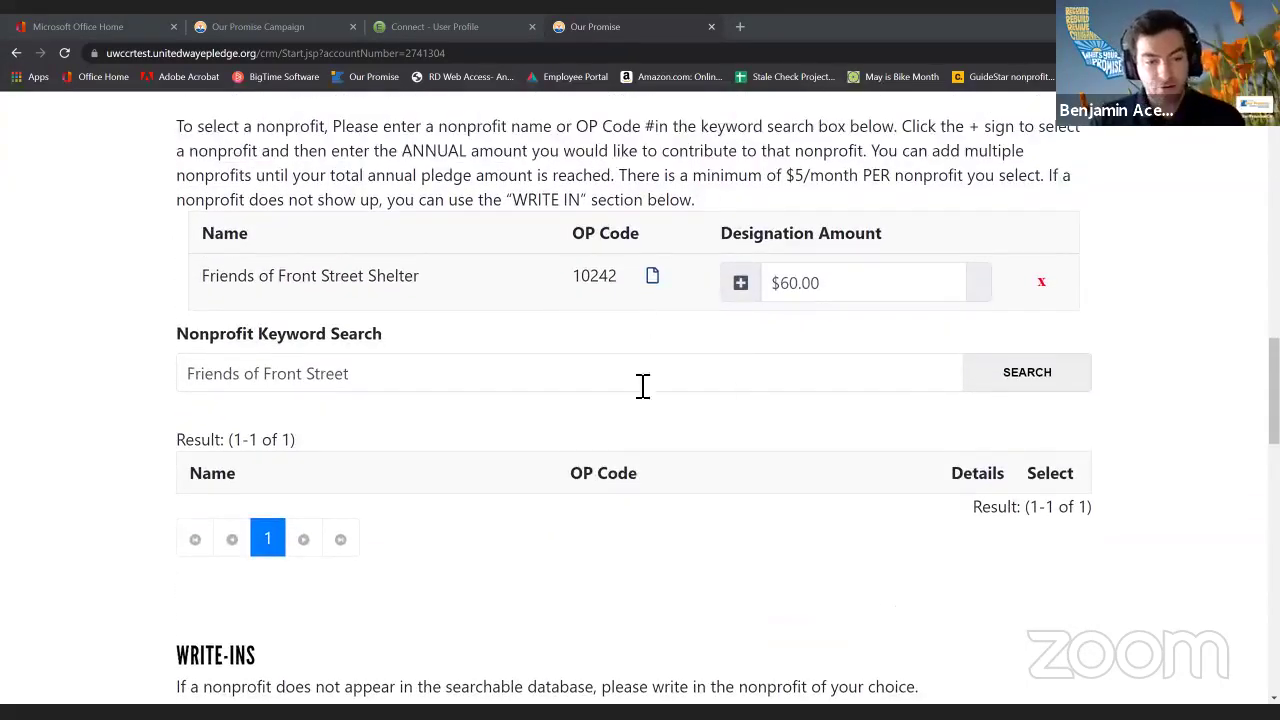
Delete the old text from the Nonprofit Keyword Search box.
left_click_drag(829, 386, 86, 363)
key("BackSpace")
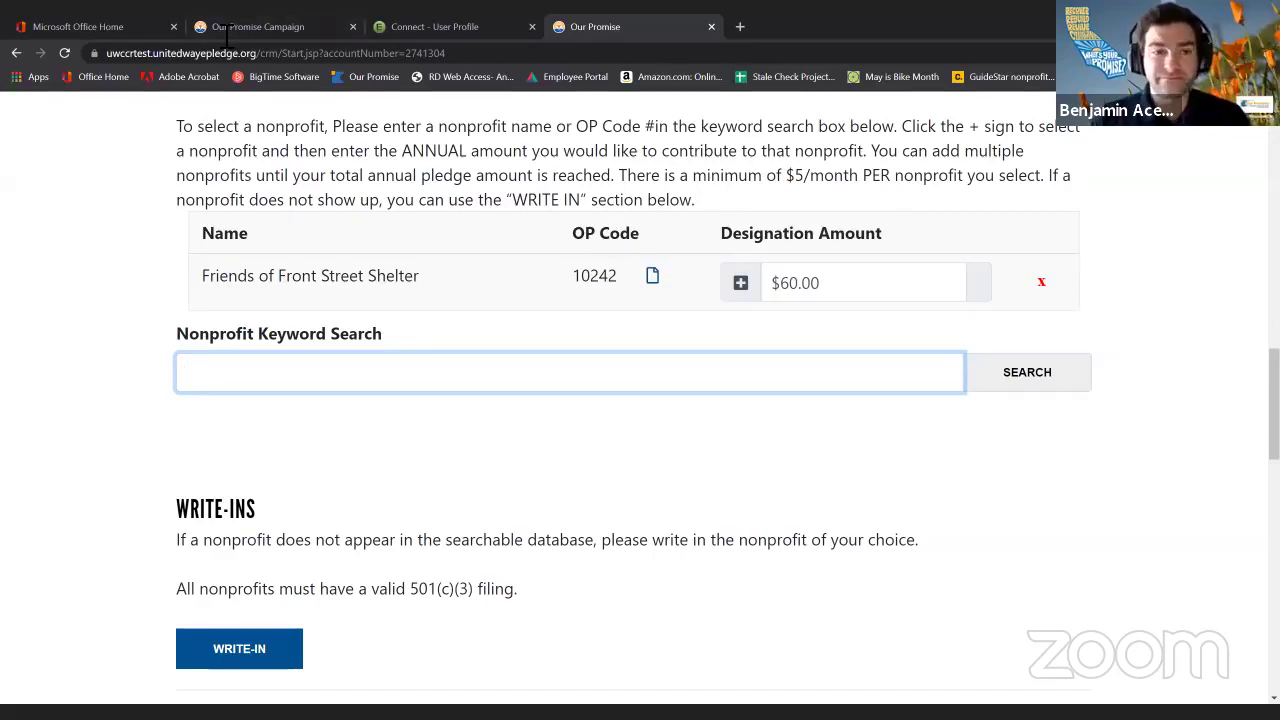
left_click(349, 257)
Open the Add Write-In form from the Write-Ins section.
scroll(357, 254, "down", 3)
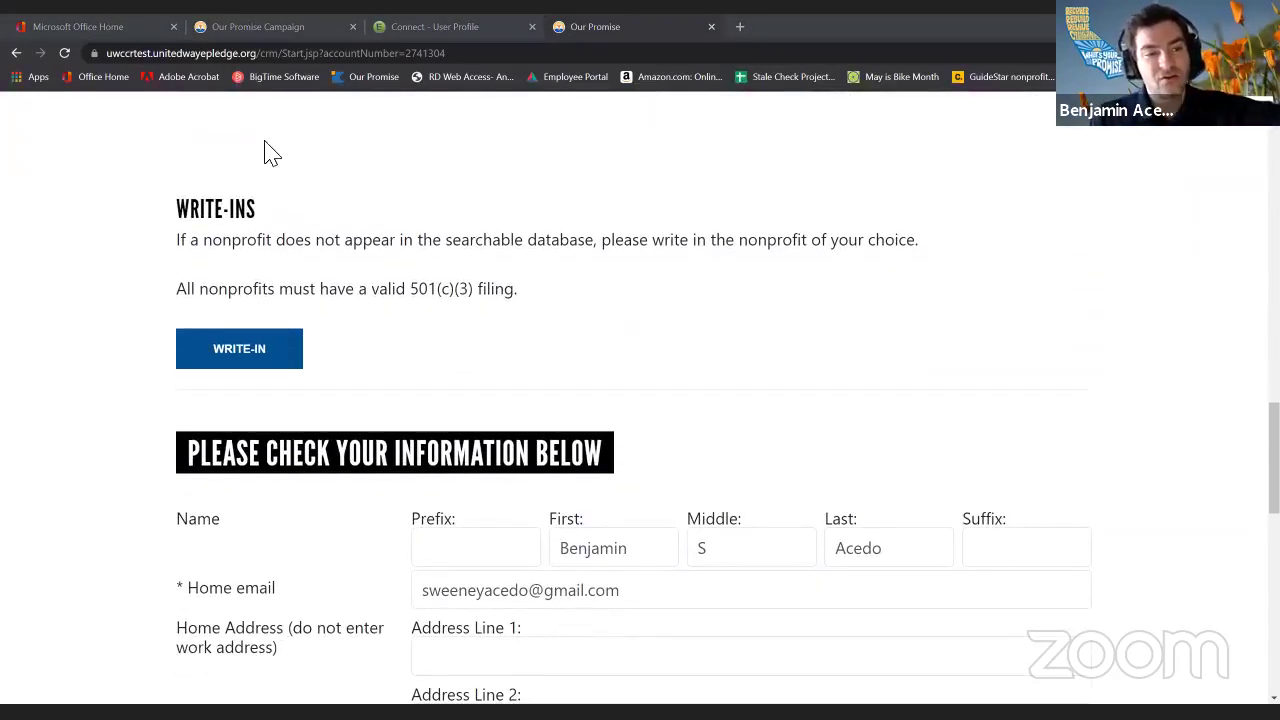
scroll(466, 277, "down", 3)
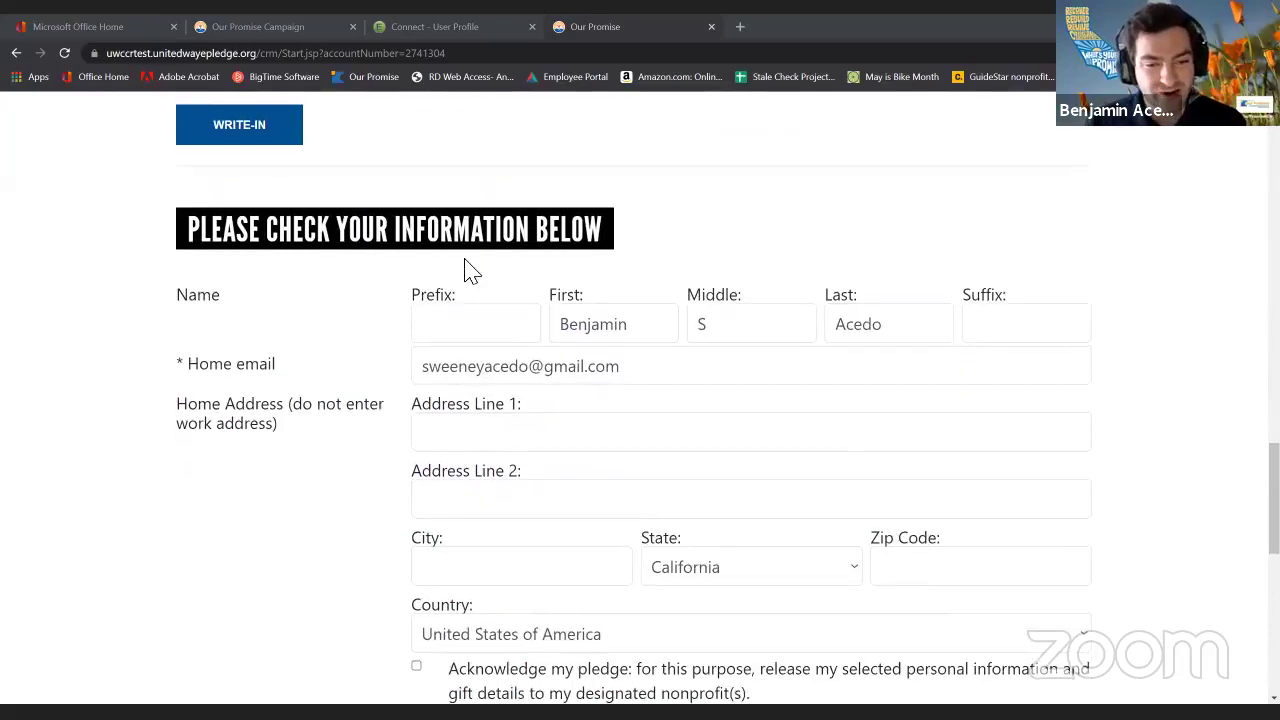
scroll(423, 249, "up", 1)
scroll(400, 230, "down", 1)
scroll(300, 200, "up", 1)
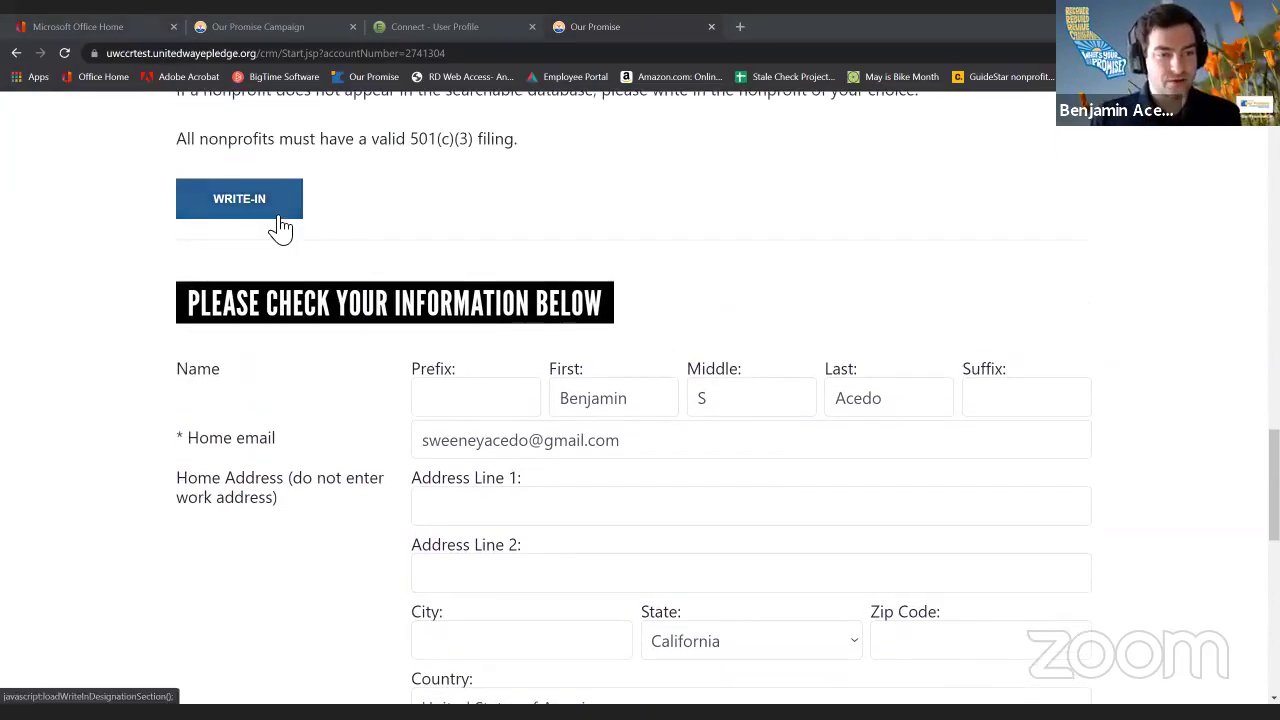
scroll(310, 240, "up", 1)
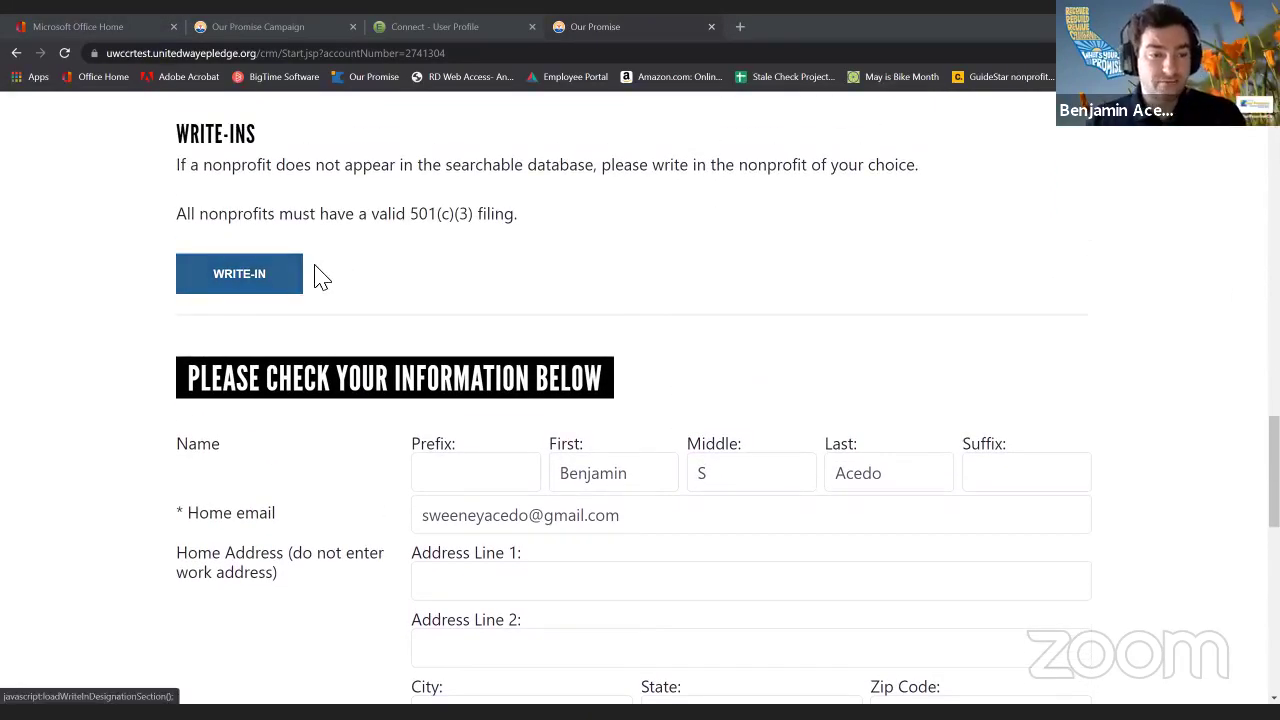
left_click(305, 276)
scroll(300, 280, "down", 3)
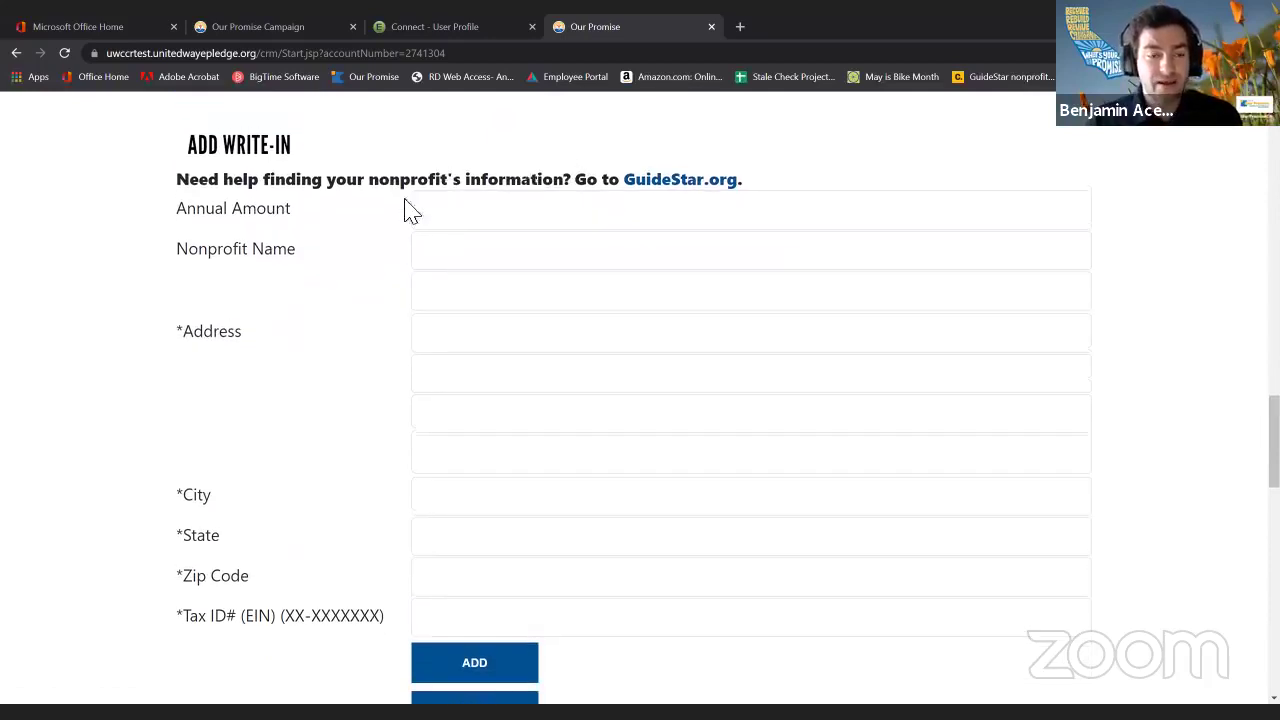
scroll(410, 210, "up", 1)
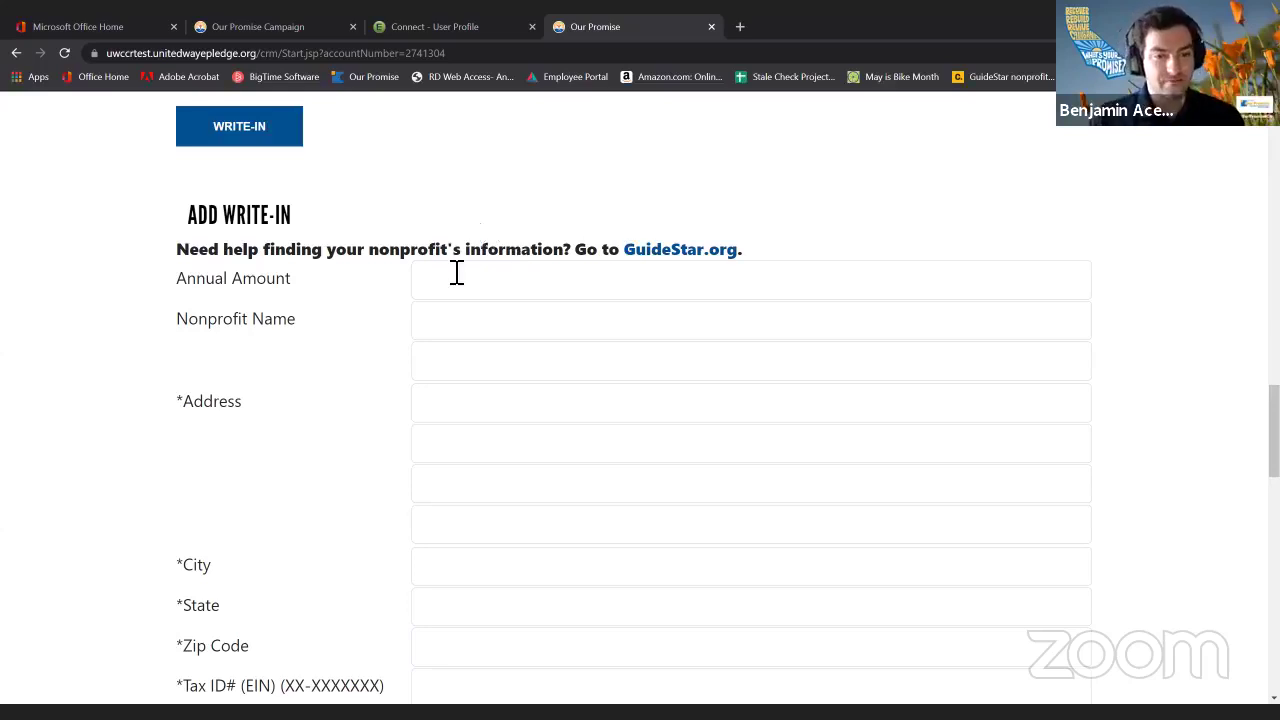
Enter a $60.00 annual amount and the nonprofit name Sam's Hospital on the write-in form.
left_click(456, 278)
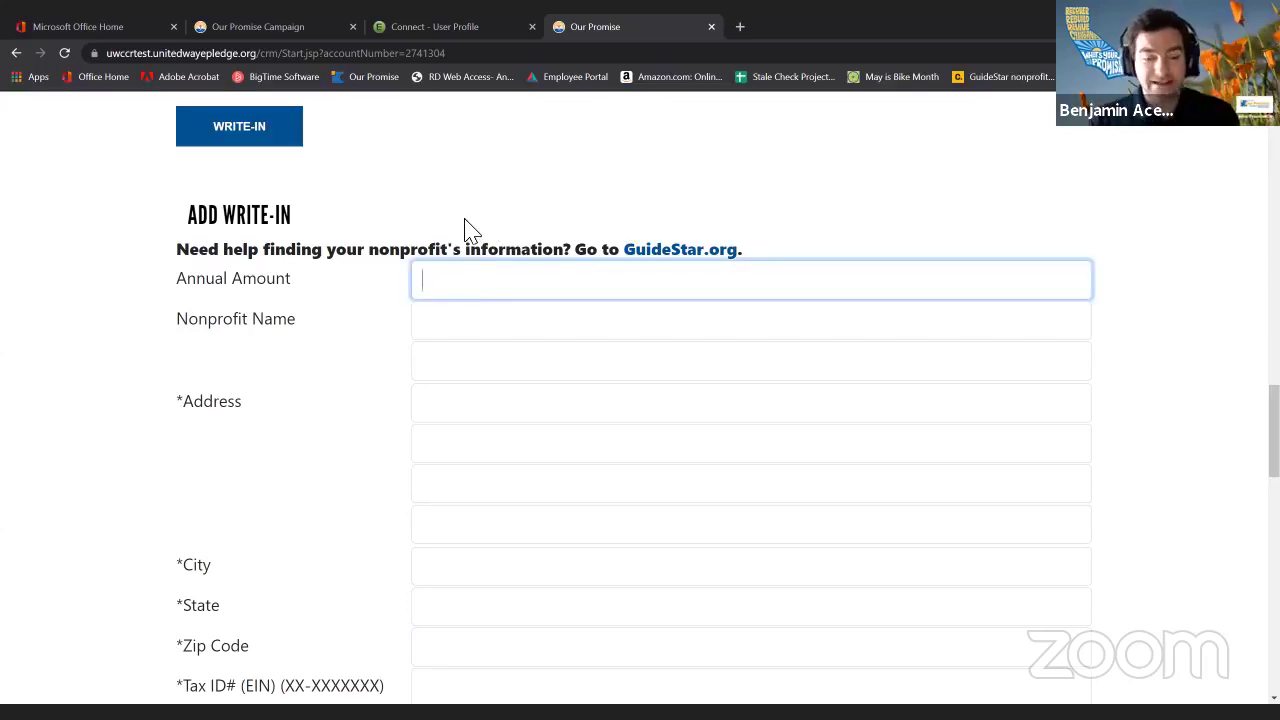
type("60.0")
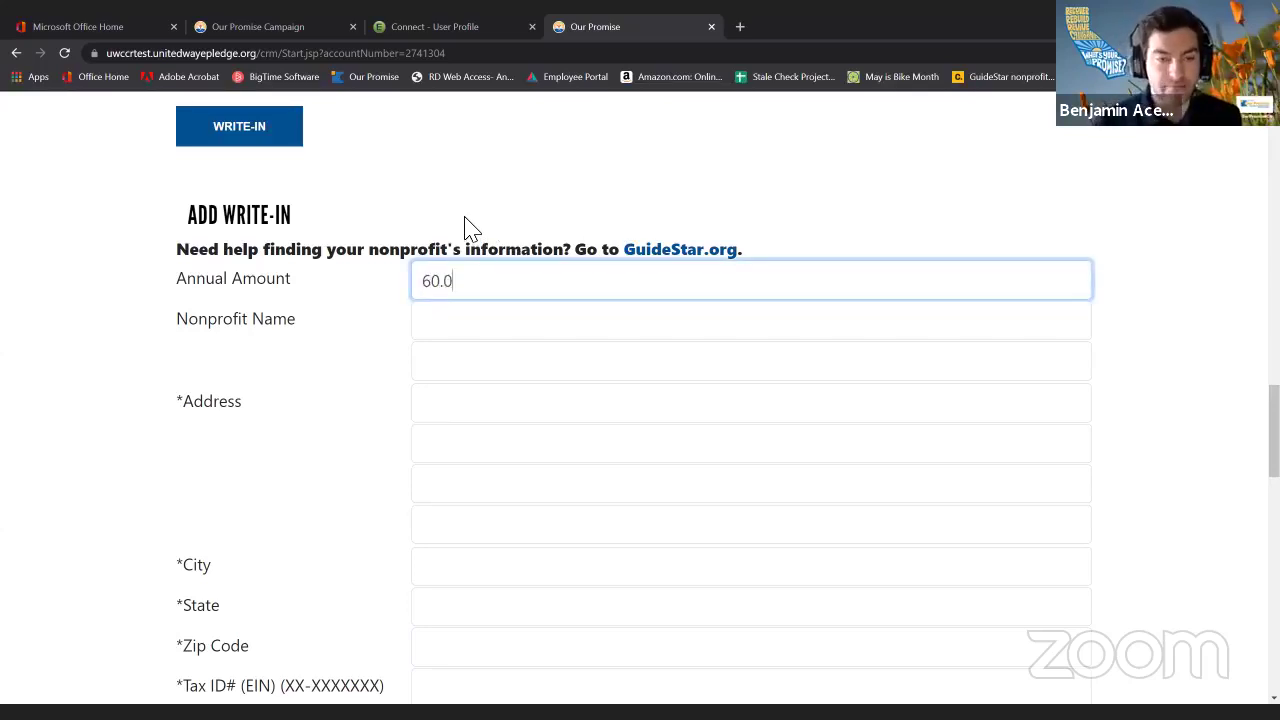
left_click(472, 230)
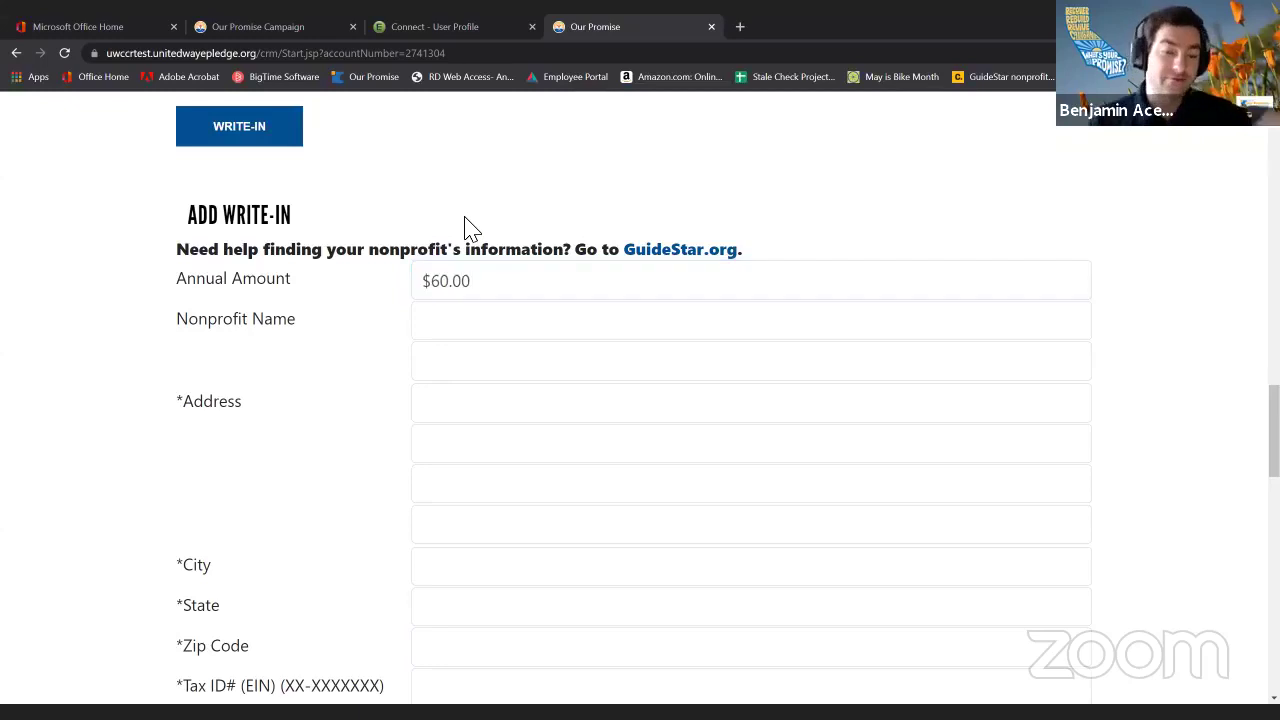
scroll(570, 244, "down", 1)
left_click(575, 243)
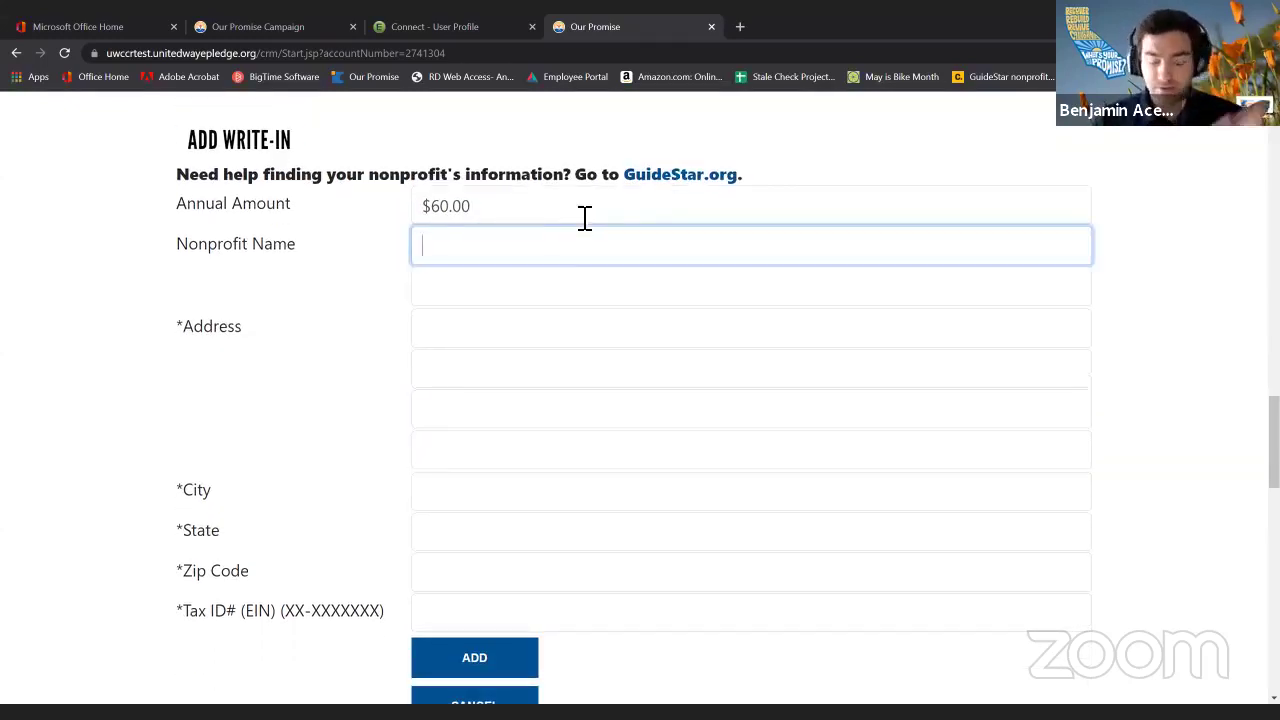
type("Sam's Hospital")
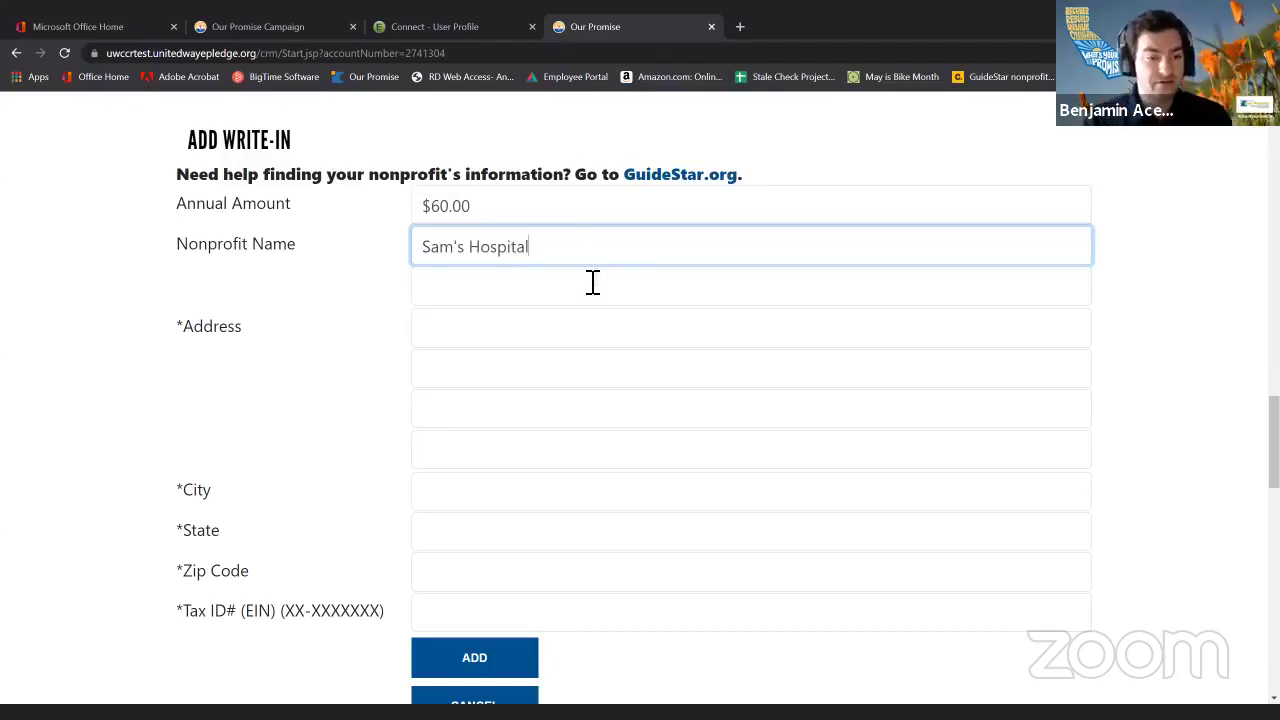
left_click(531, 333)
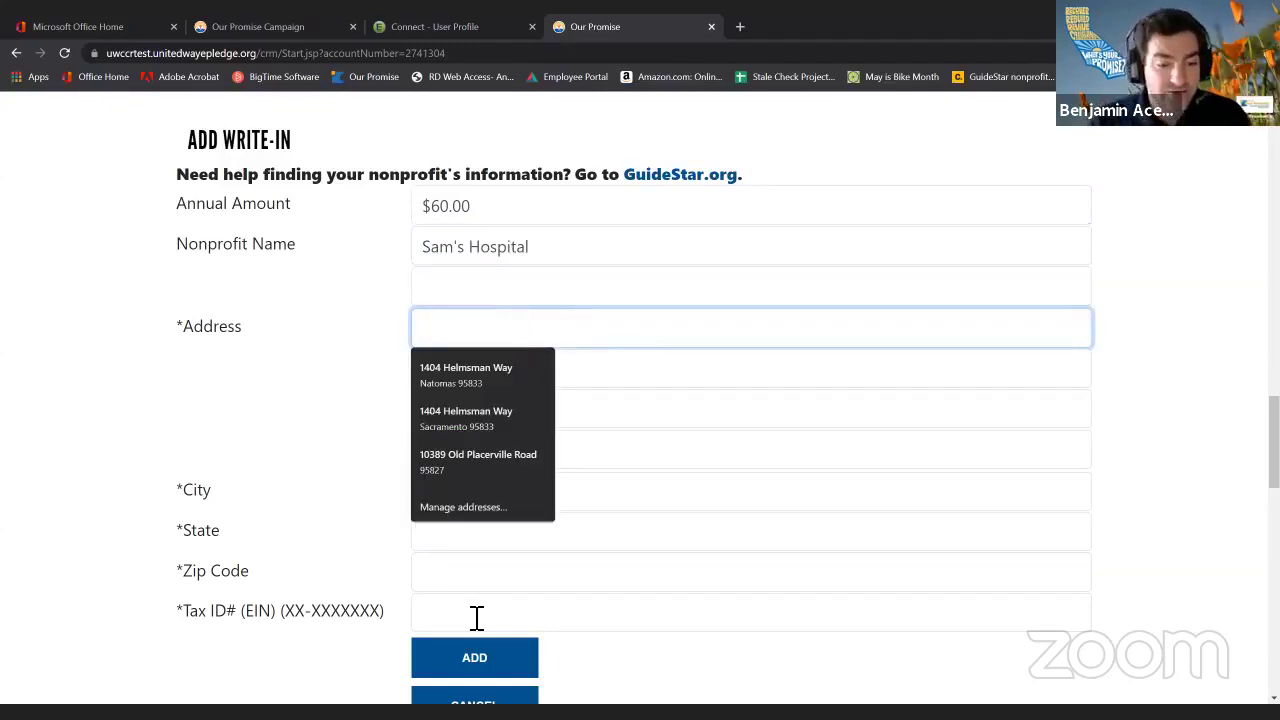
left_click(477, 615)
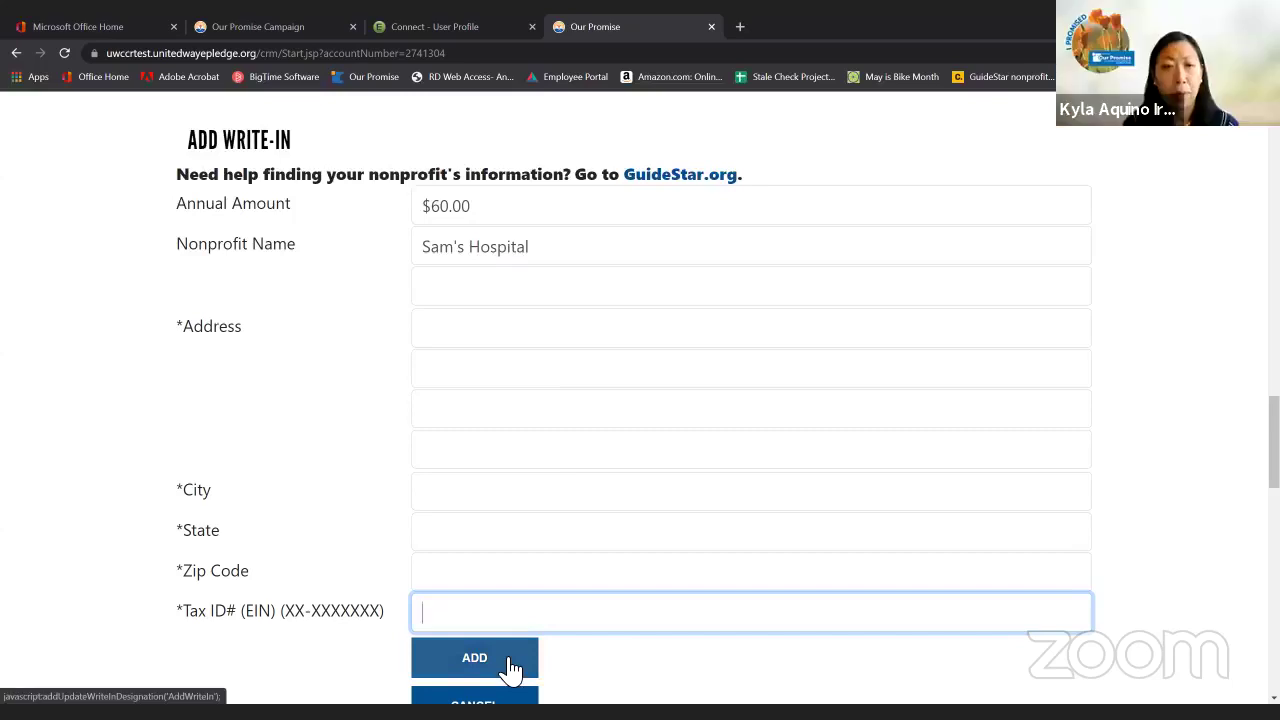
Verify that Total Designated now reads $120.00.
scroll(306, 477, "up", 8)
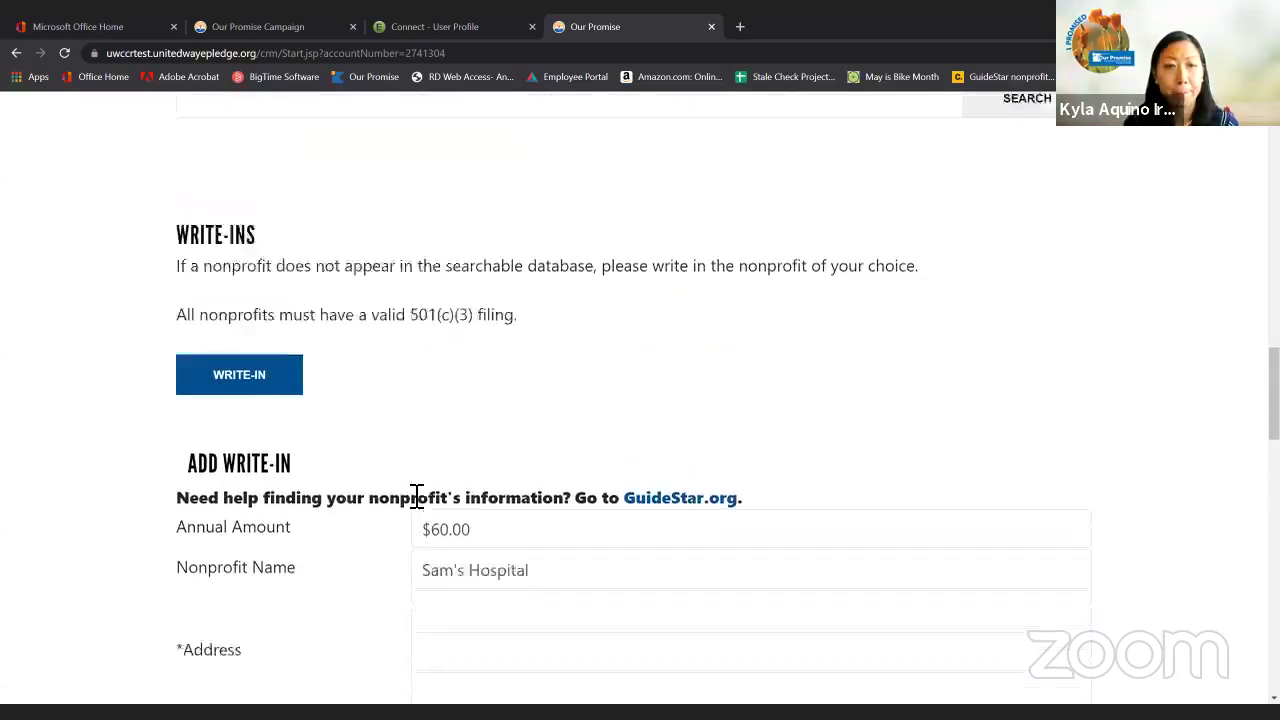
scroll(950, 556, "up", 1)
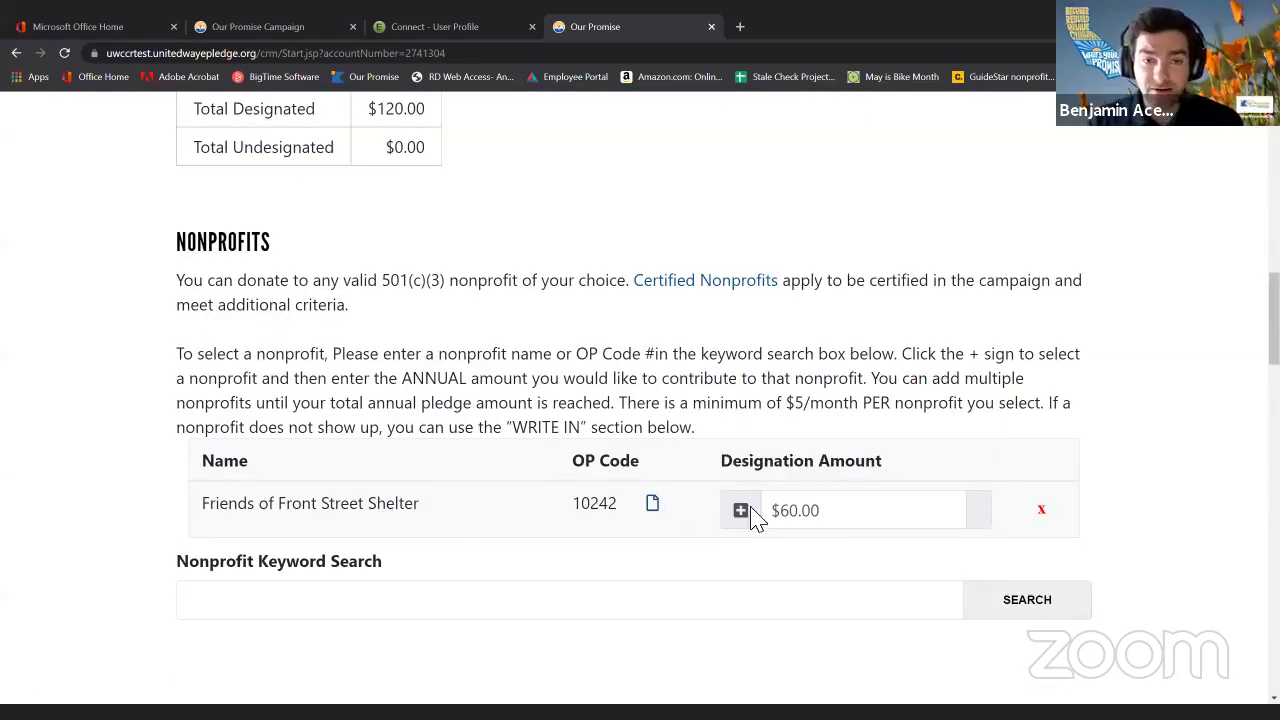
scroll(434, 126, "up", 2)
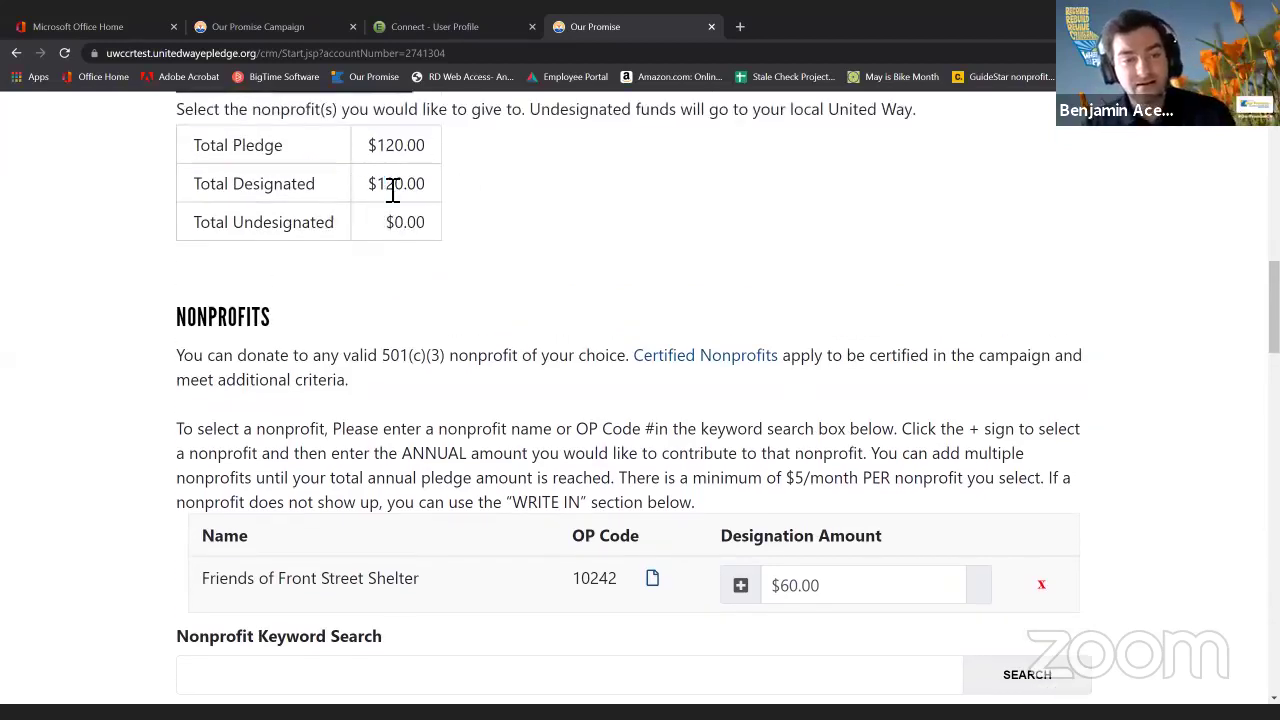
left_click_drag(377, 184, 445, 197)
left_click(445, 197)
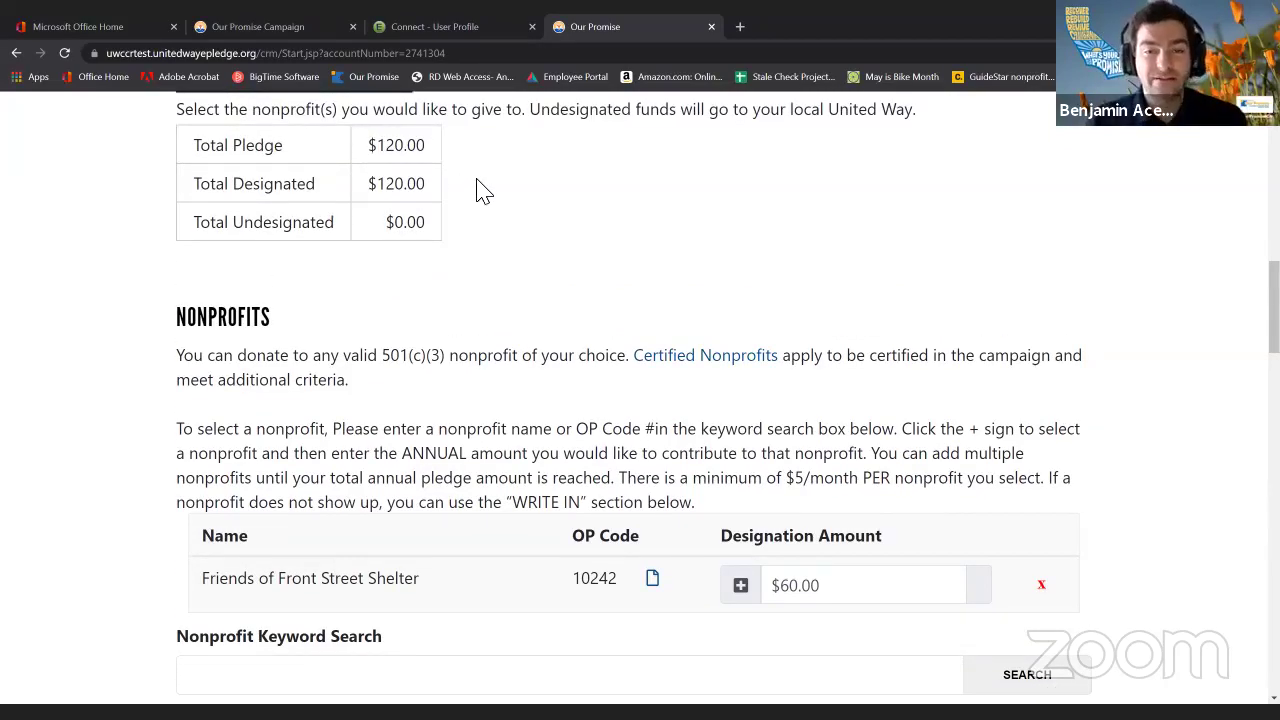
scroll(482, 192, "down", 4)
scroll(488, 215, "down", 3)
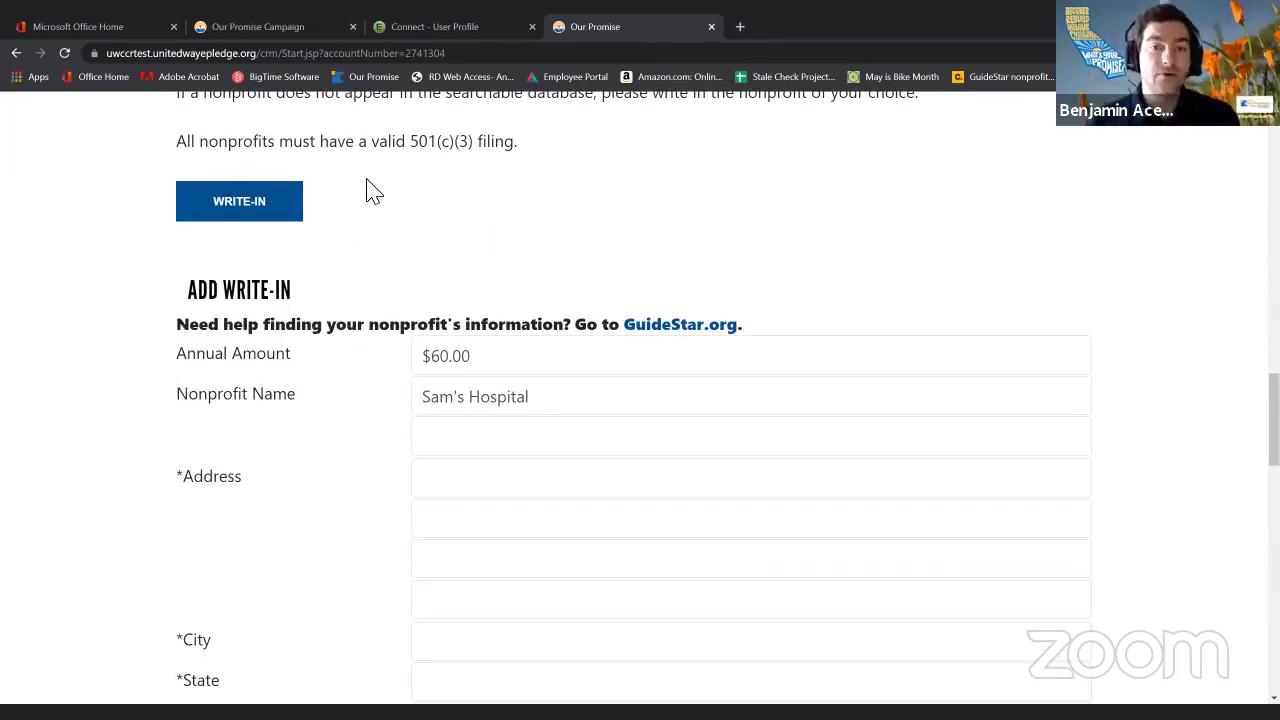
Leave the 'Acknowledge my pledge' checkbox above Confirm ticked.
scroll(366, 190, "down", 4)
scroll(366, 190, "down", 4)
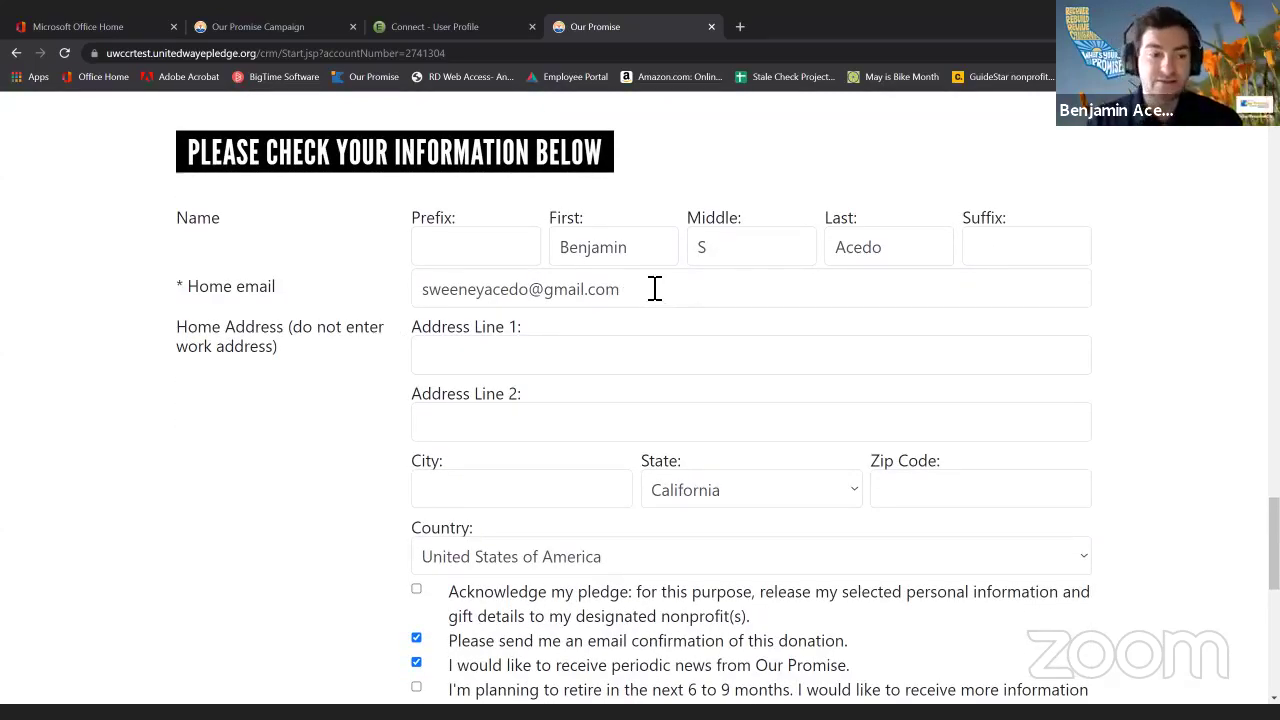
scroll(526, 374, "down", 1)
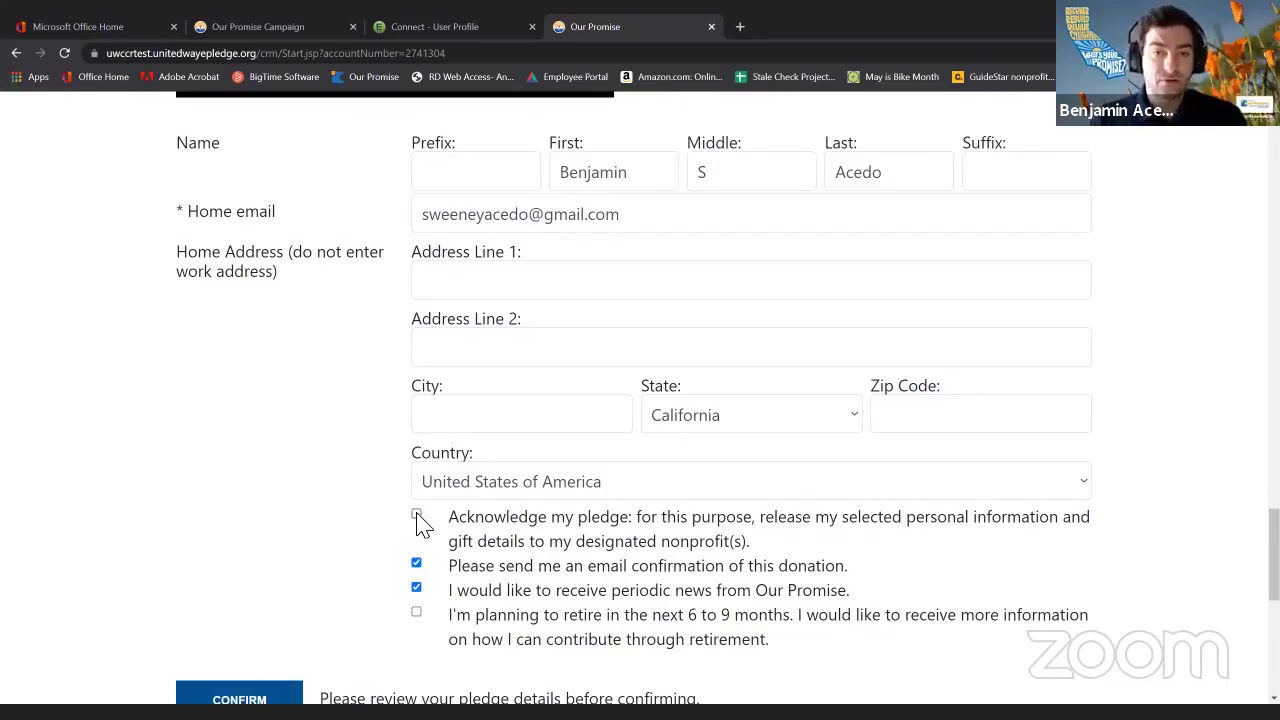
left_click(417, 515)
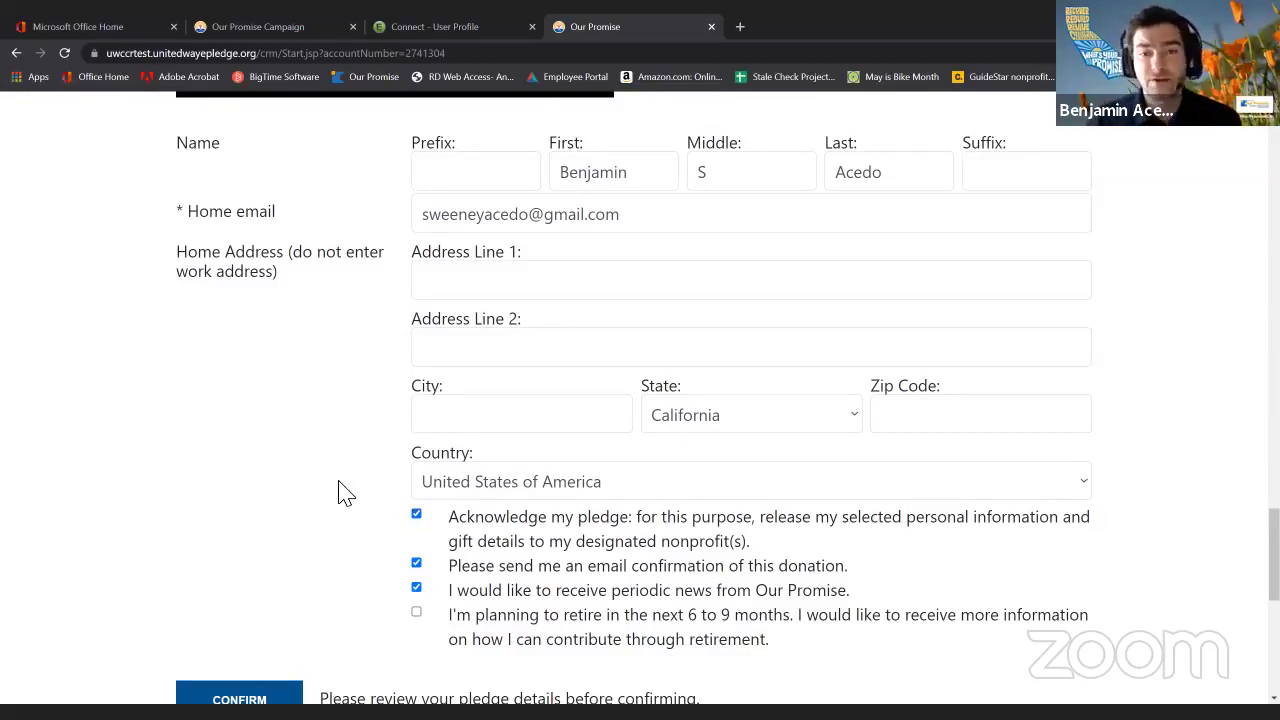
left_click(419, 518)
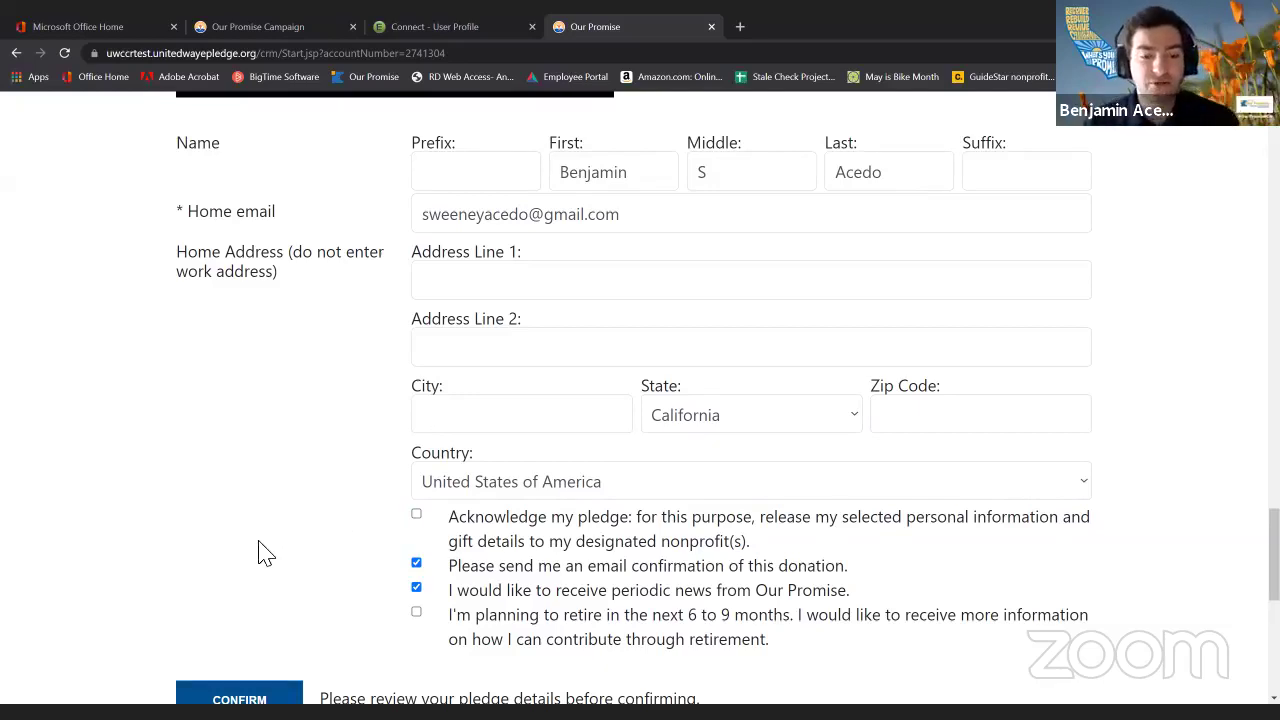
left_click(417, 516)
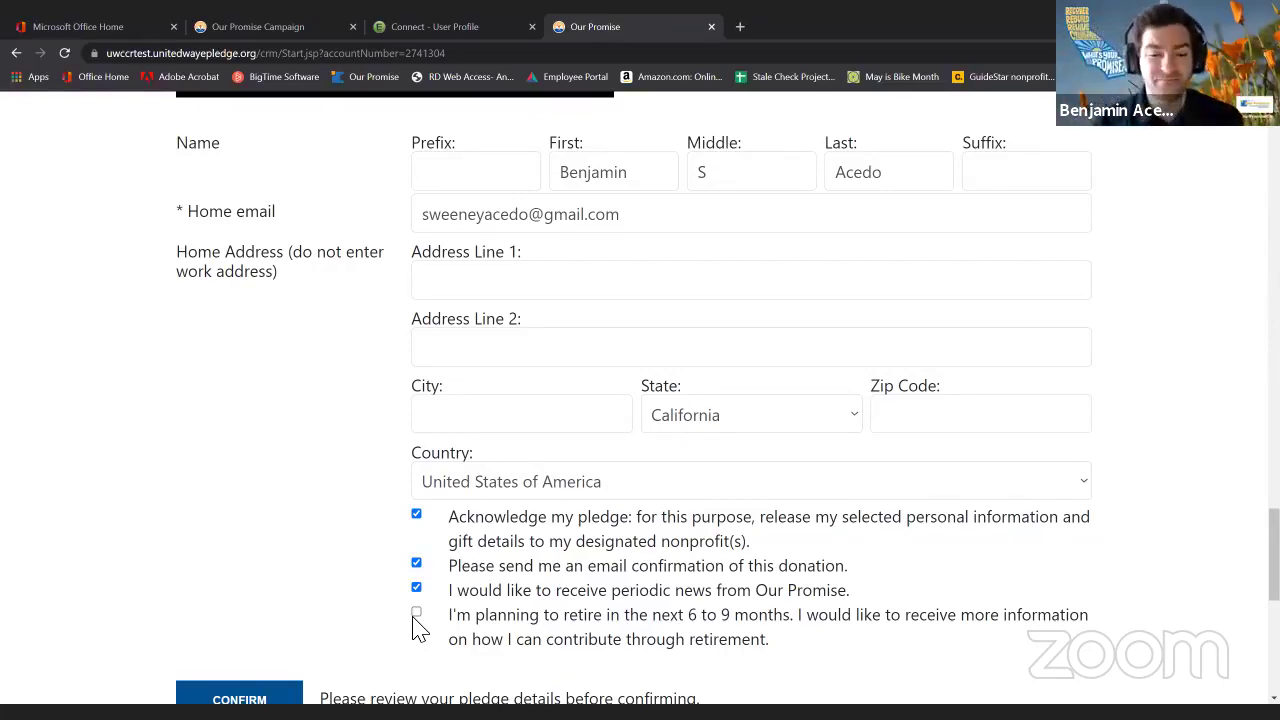
scroll(418, 628, "down", 1)
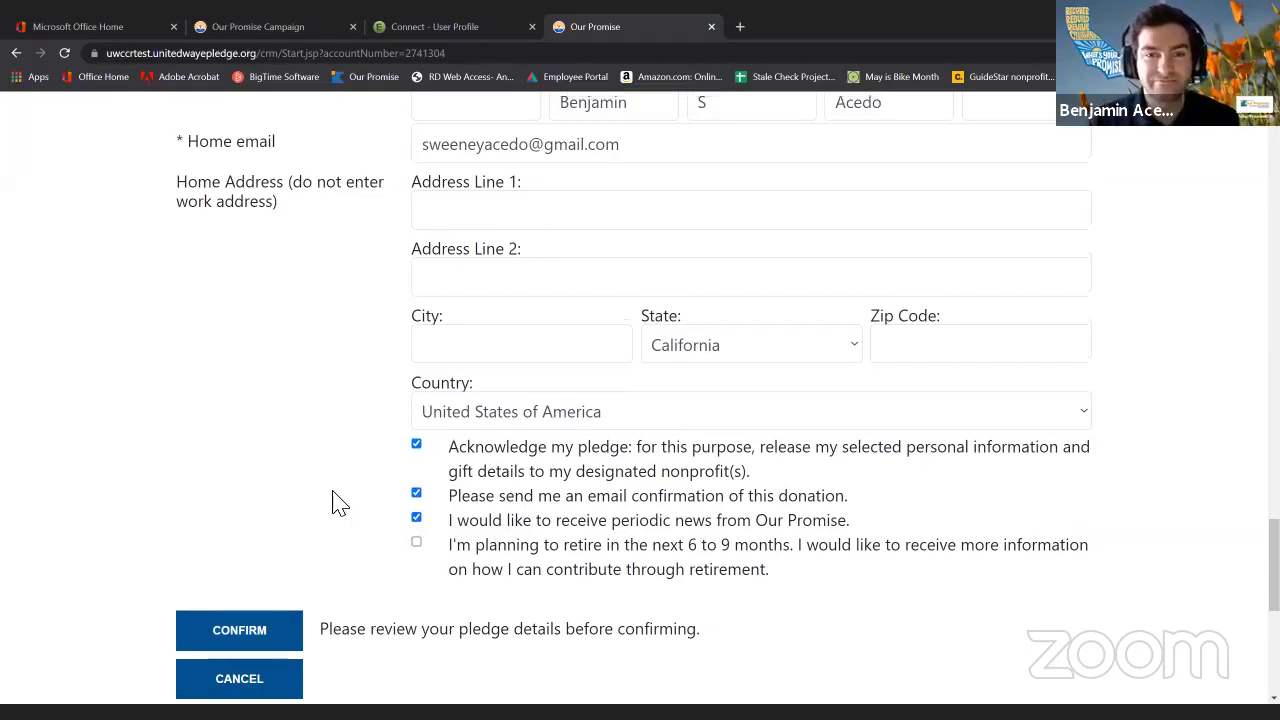
Switch the pledge type to One Time Gift for $120.00.
scroll(340, 503, "up", 15)
scroll(400, 525, "up", 9)
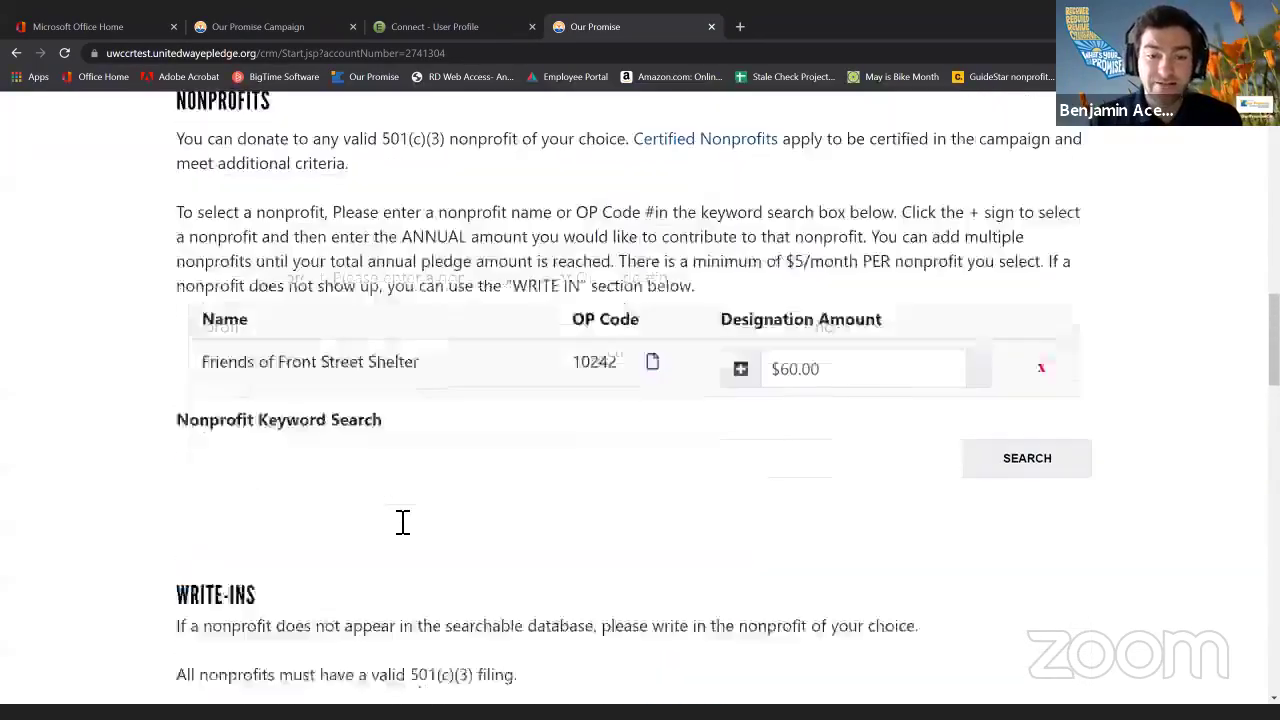
scroll(461, 532, "up", 1)
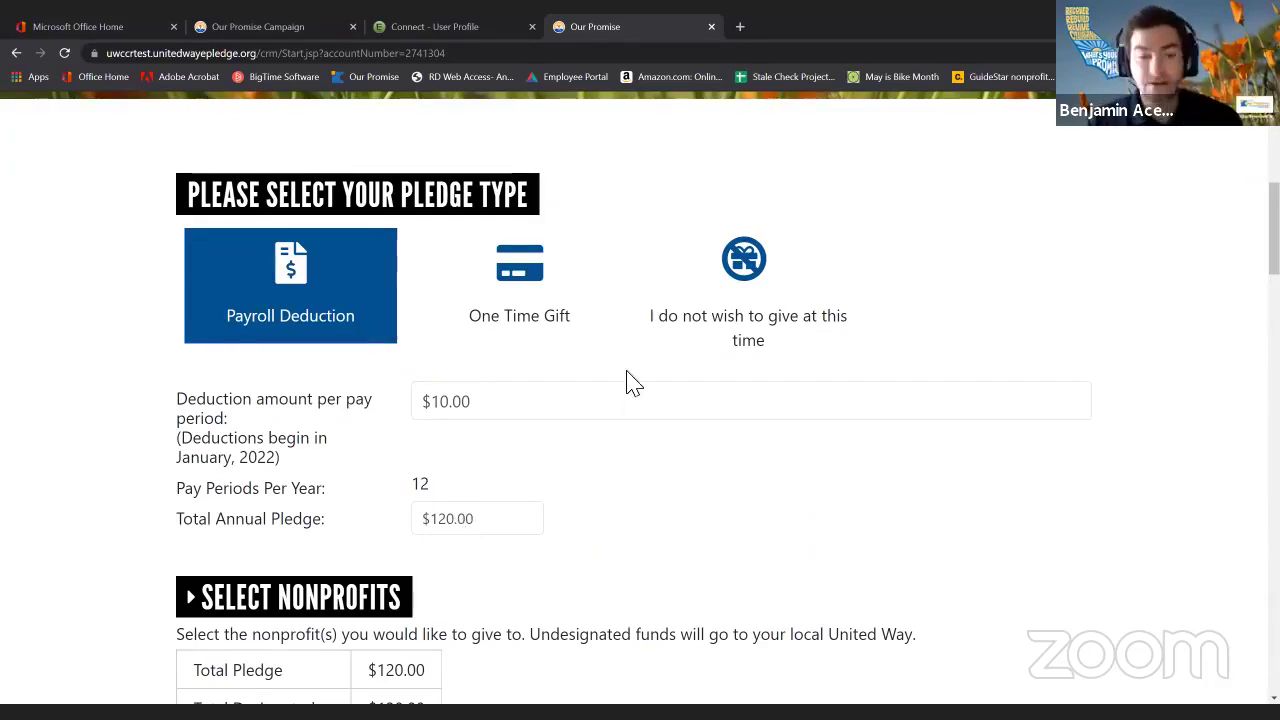
left_click(522, 289)
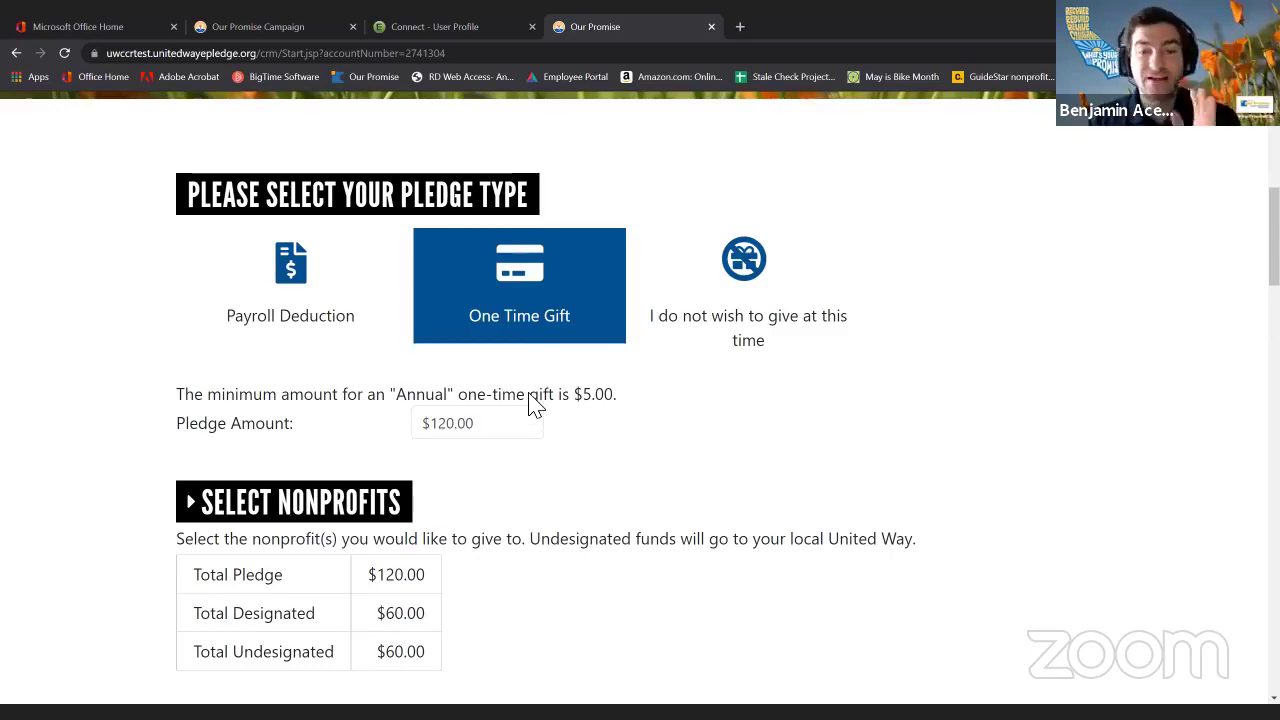
scroll(565, 420, "down", 8)
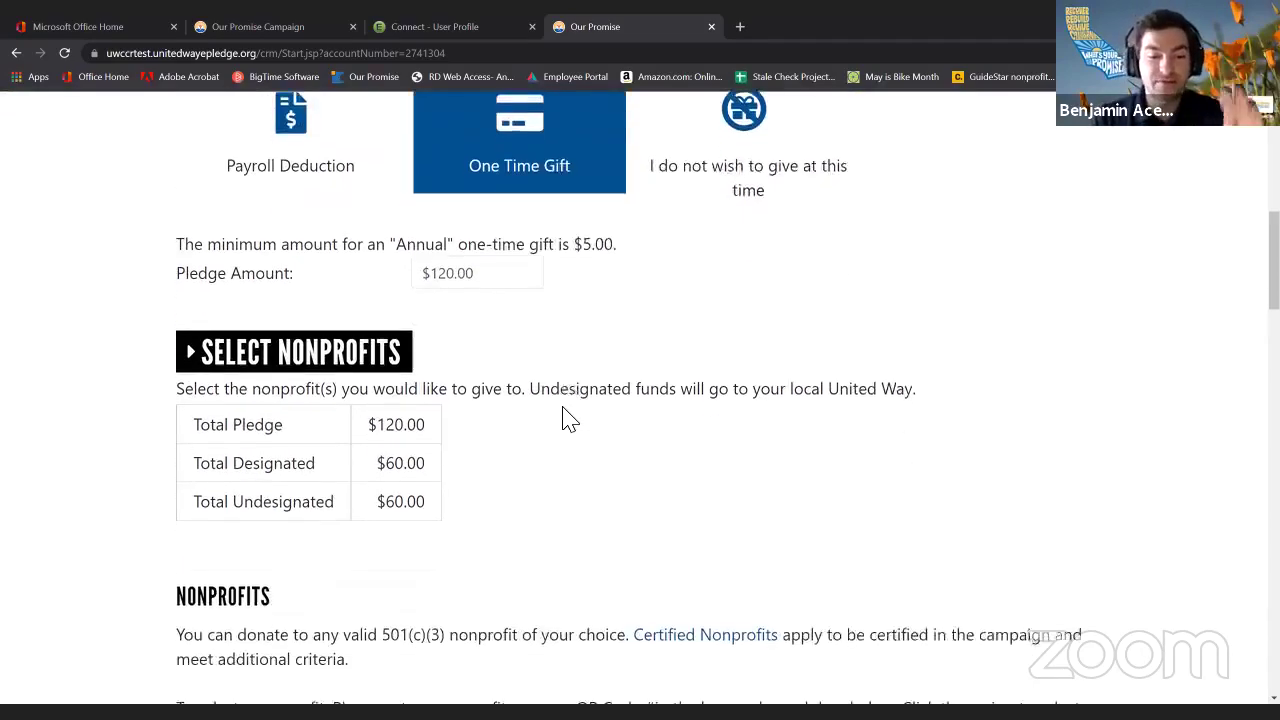
scroll(565, 412, "down", 5)
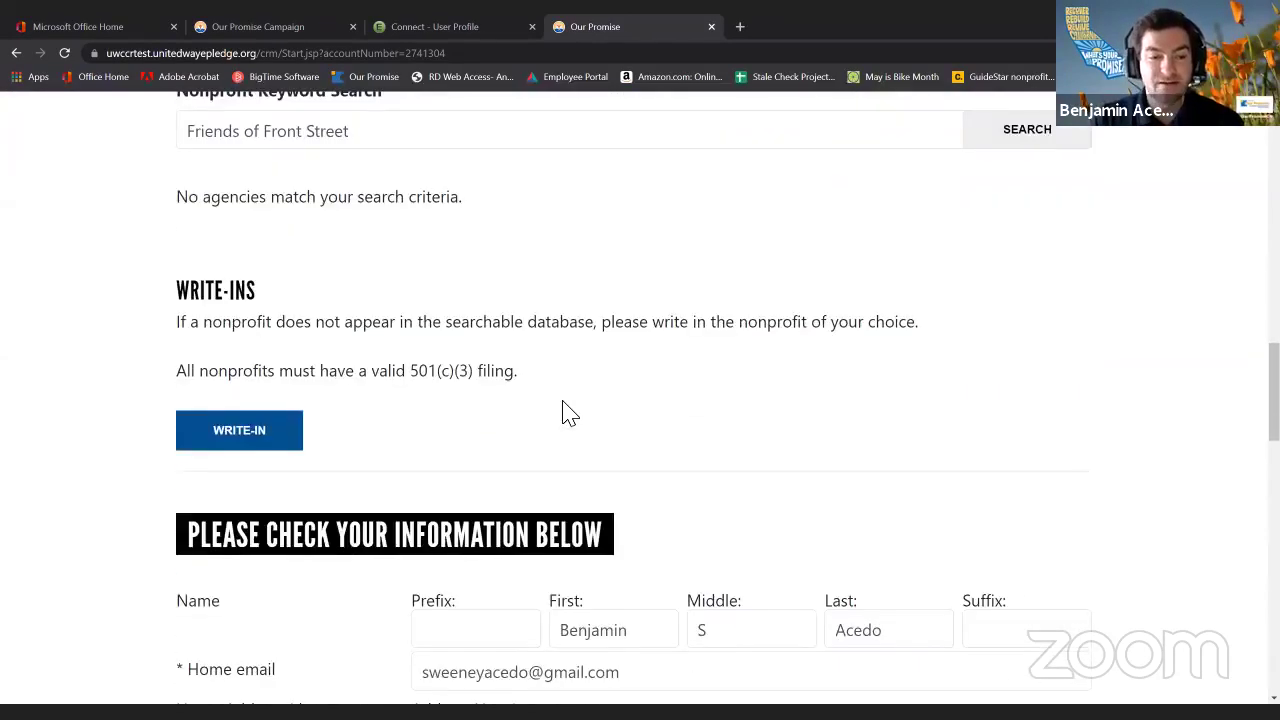
scroll(565, 412, "down", 5)
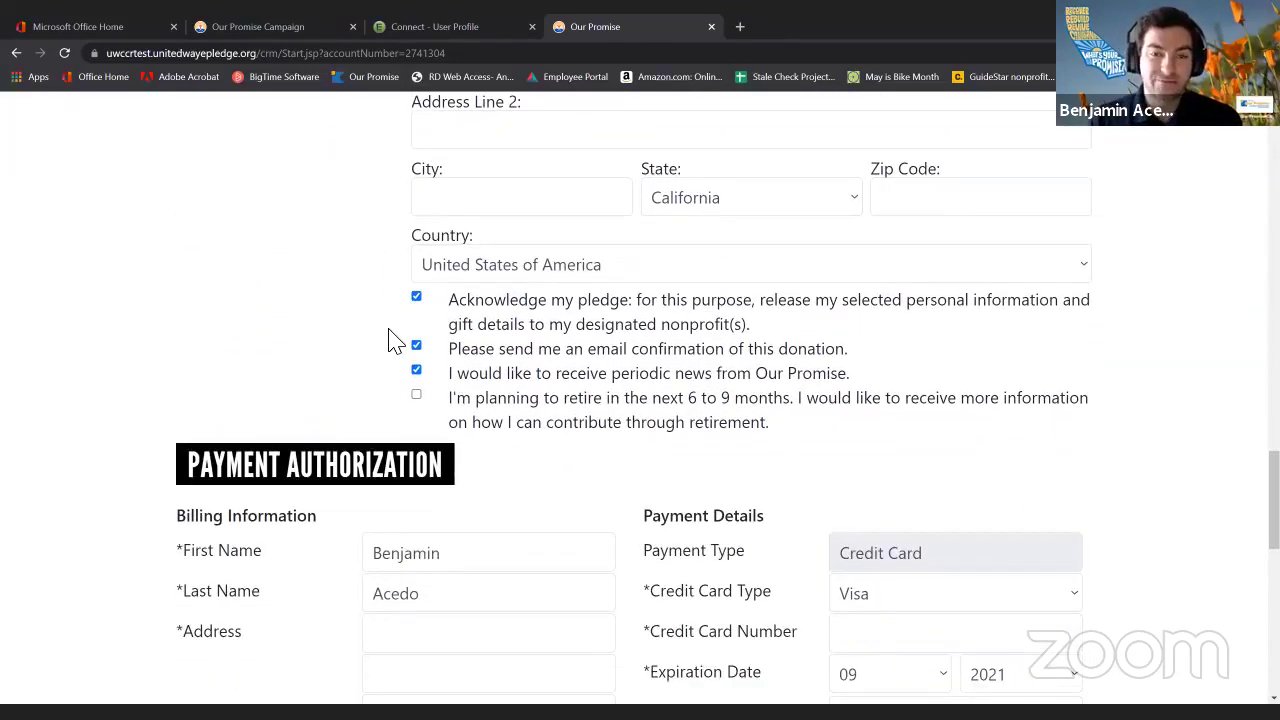
scroll(395, 341, "down", 1)
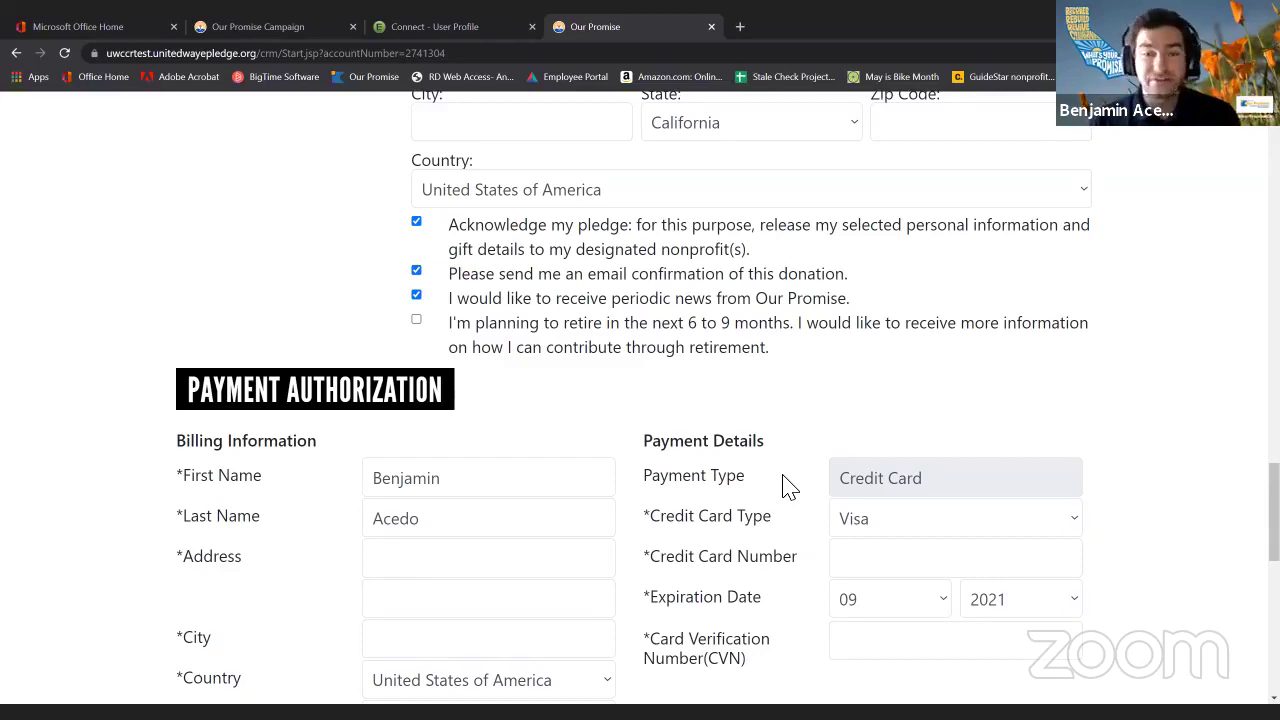
scroll(790, 440, "down", 2)
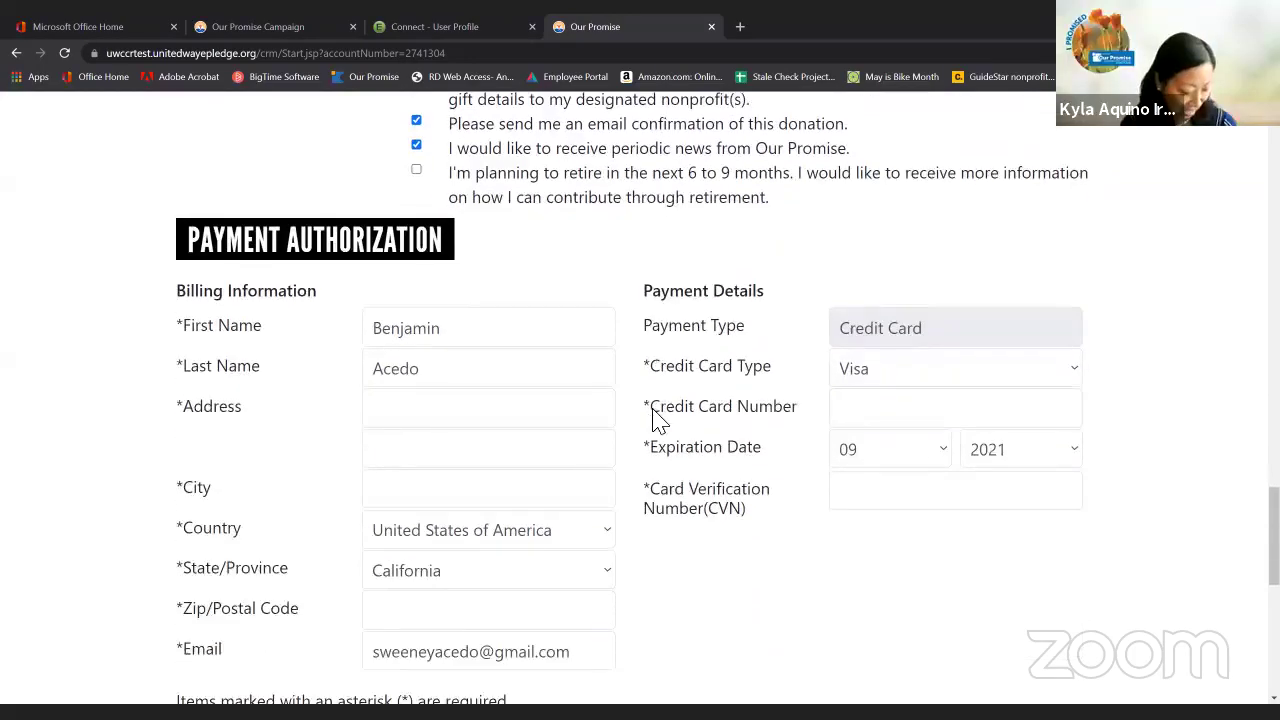
scroll(668, 374, "down", 1)
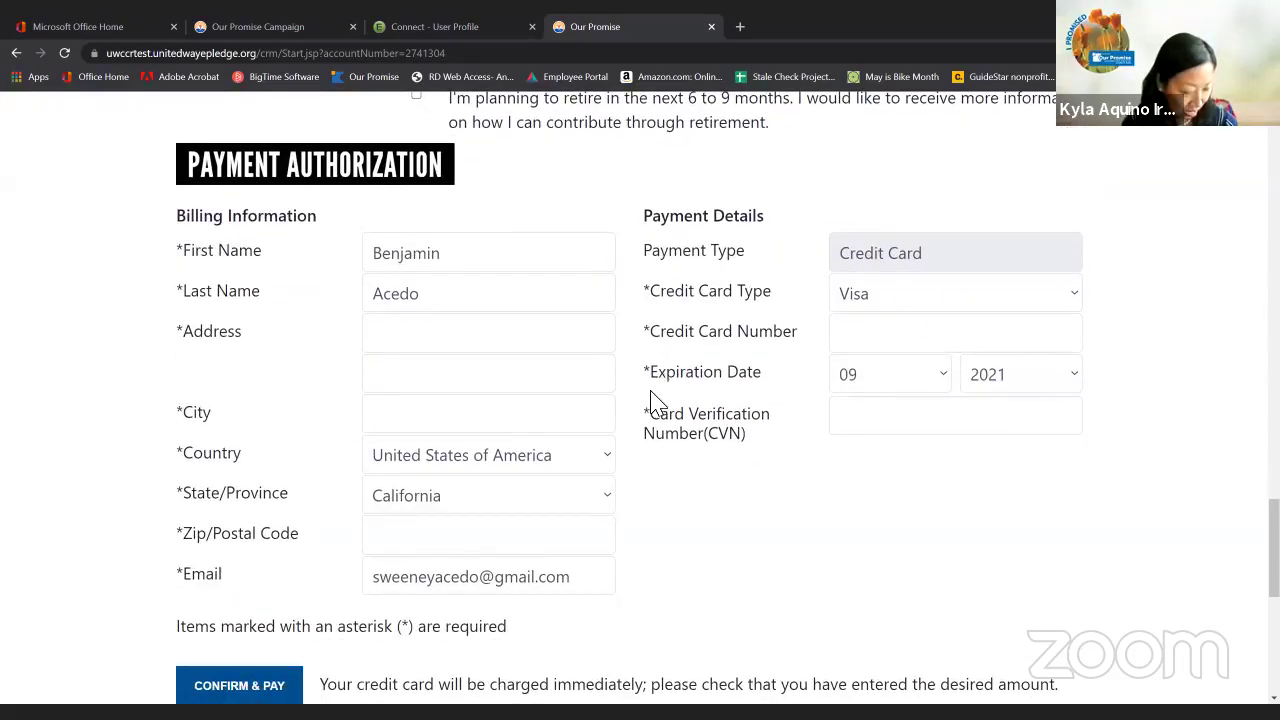
left_click(510, 547)
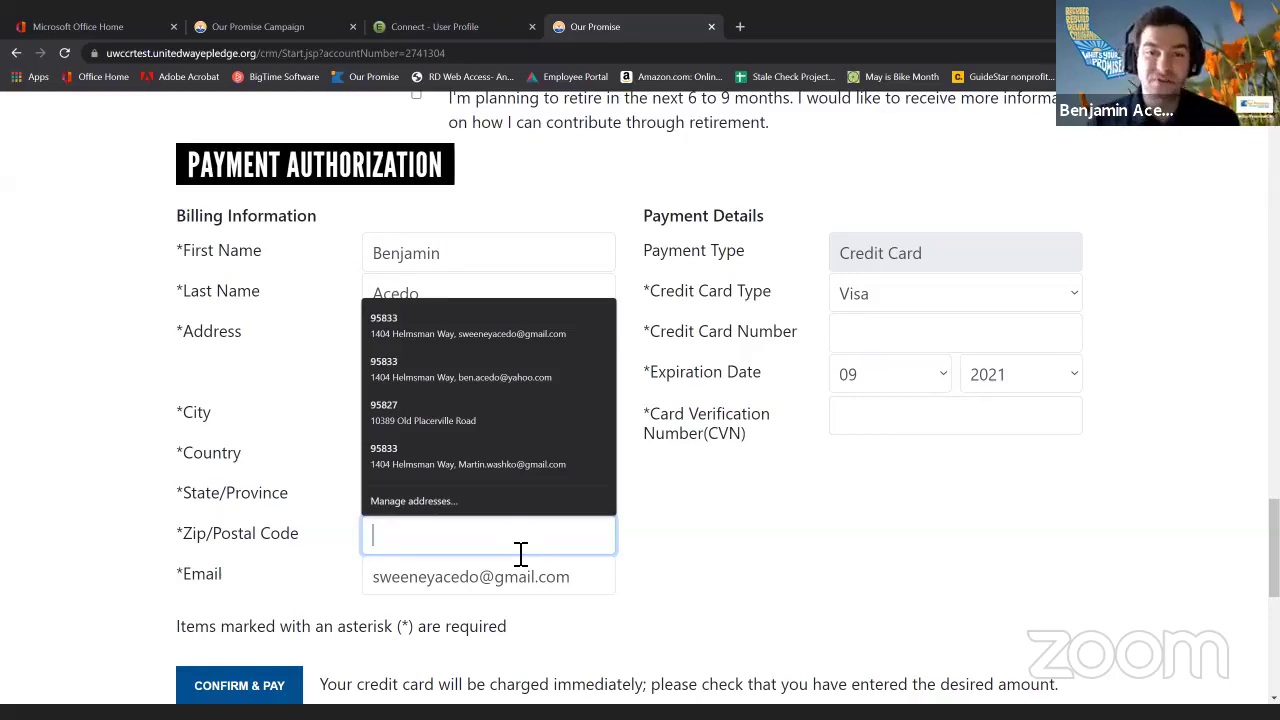
scroll(623, 494, "down", 1)
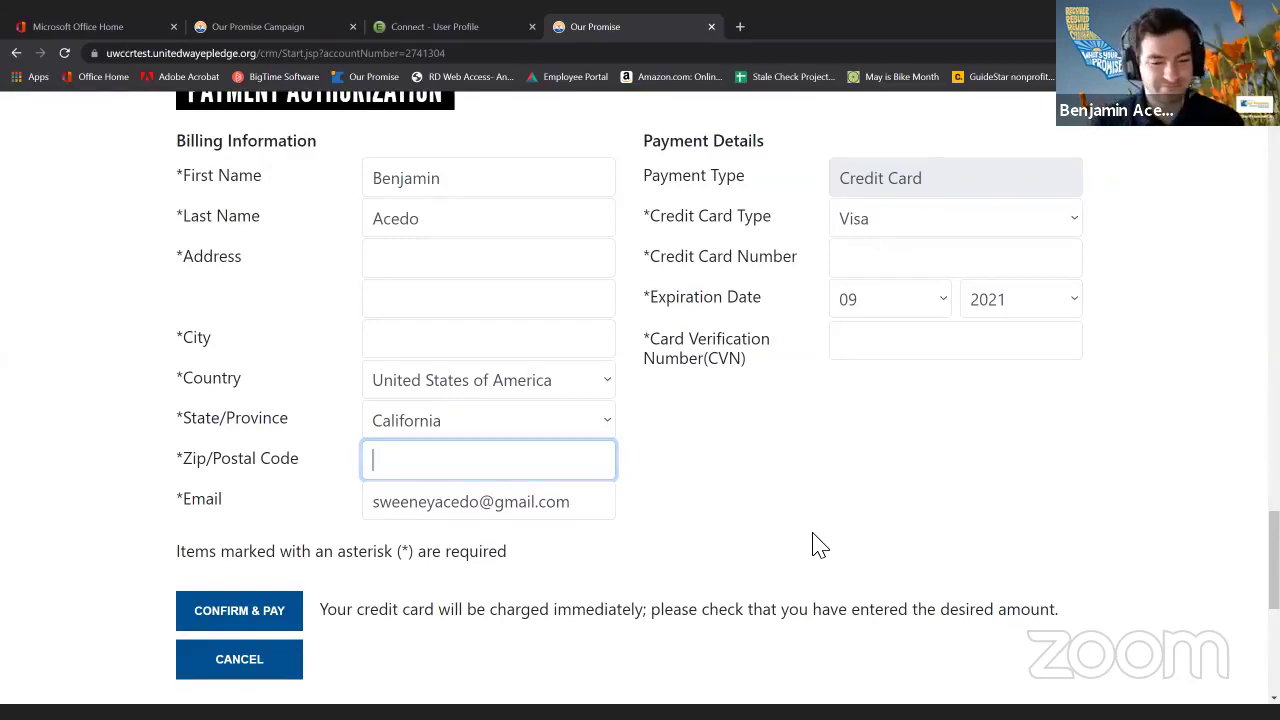
scroll(850, 540, "up", 8)
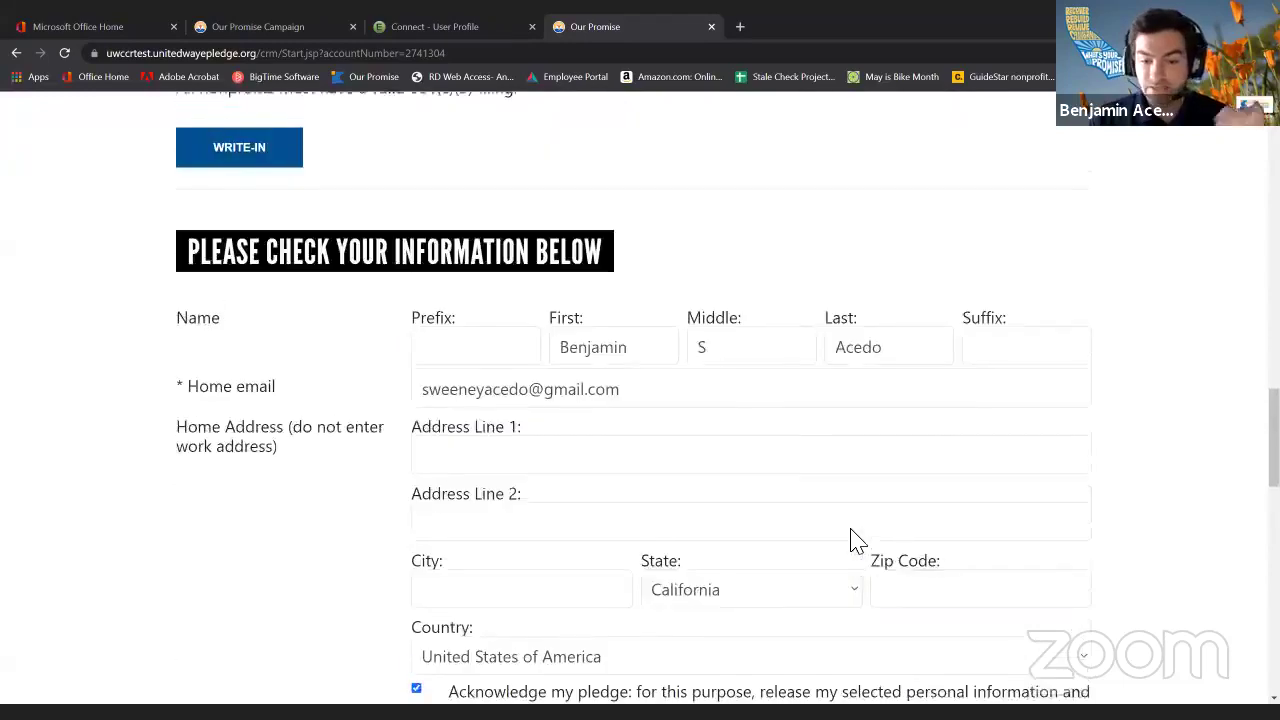
Choose the 'I do not wish to give at this time' option.
scroll(853, 540, "up", 15)
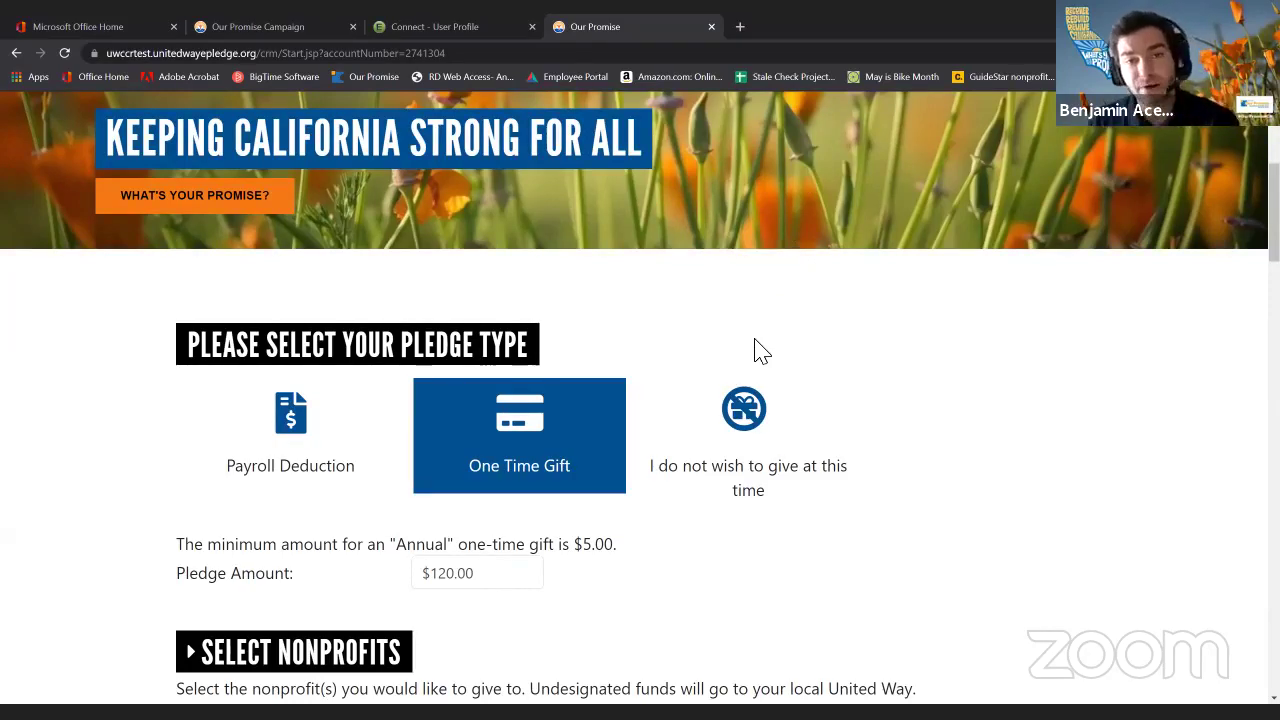
left_click(786, 434)
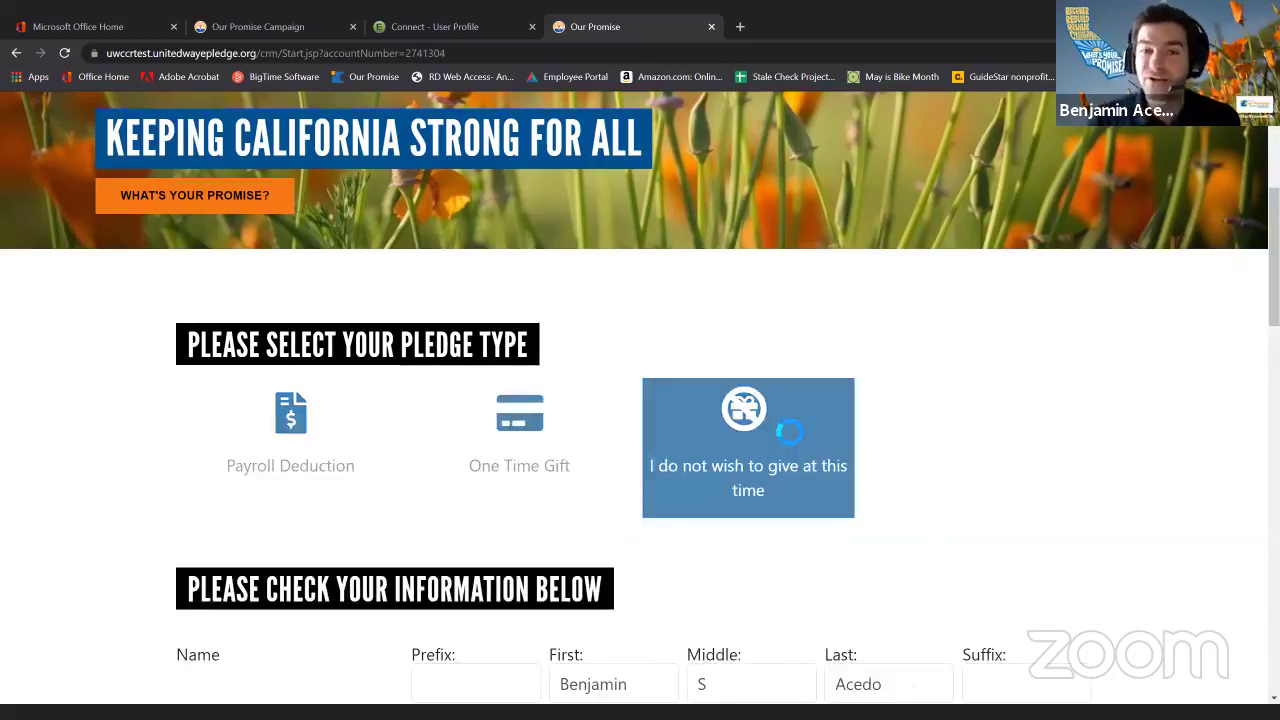
scroll(745, 330, "down", 2)
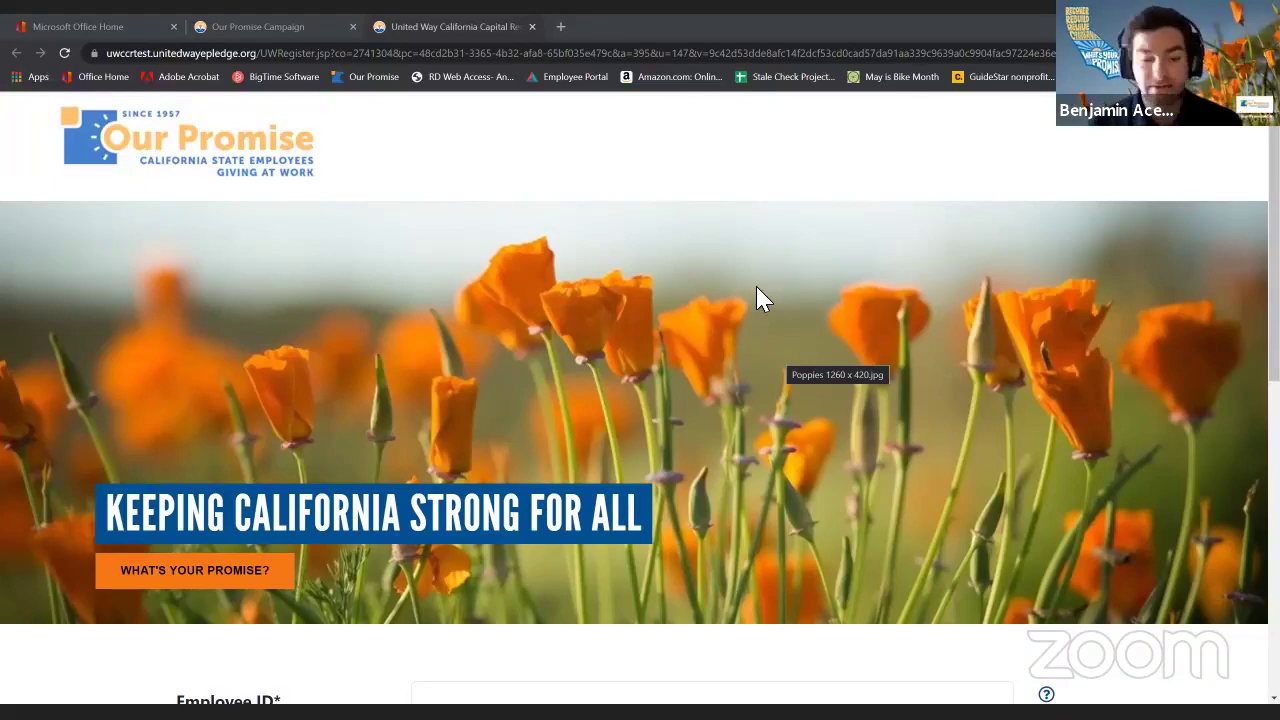
Submit the third saved employee ID from autofill with 'I'm not a robot' ticked.
scroll(756, 286, "down", 2)
left_click(548, 457)
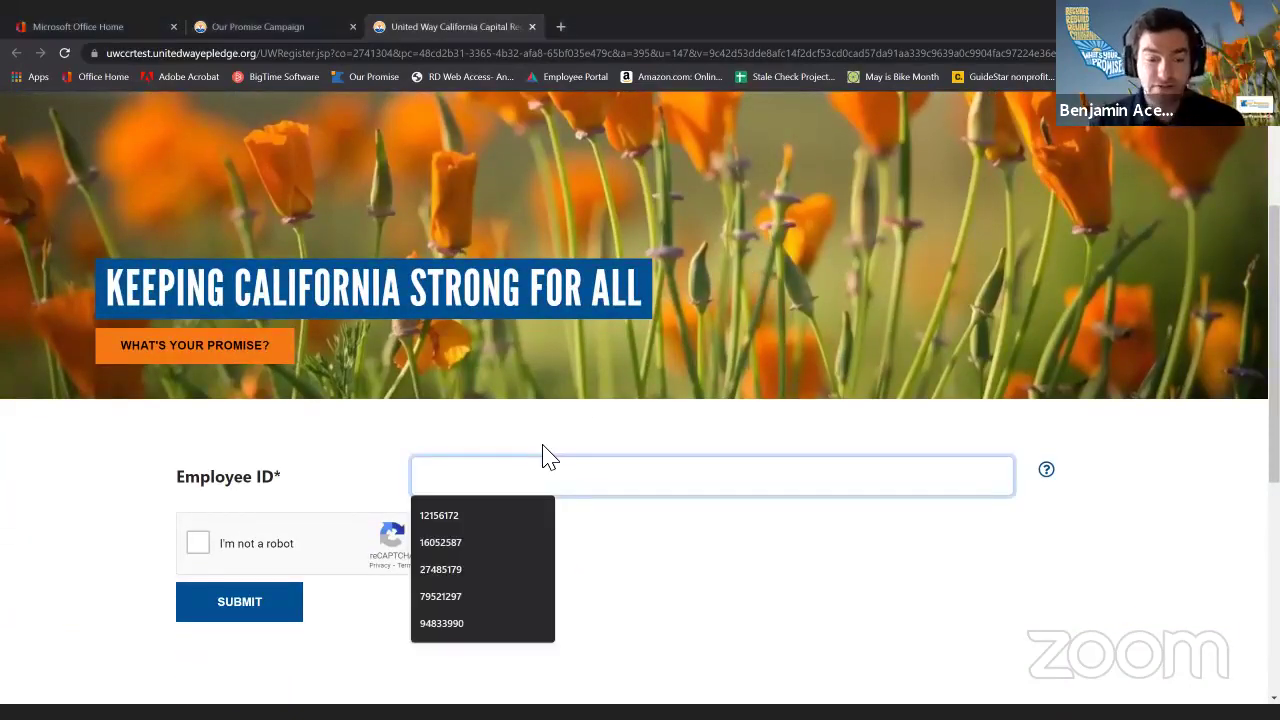
key("Down")
key("Down")
key("Down")
key("Return")
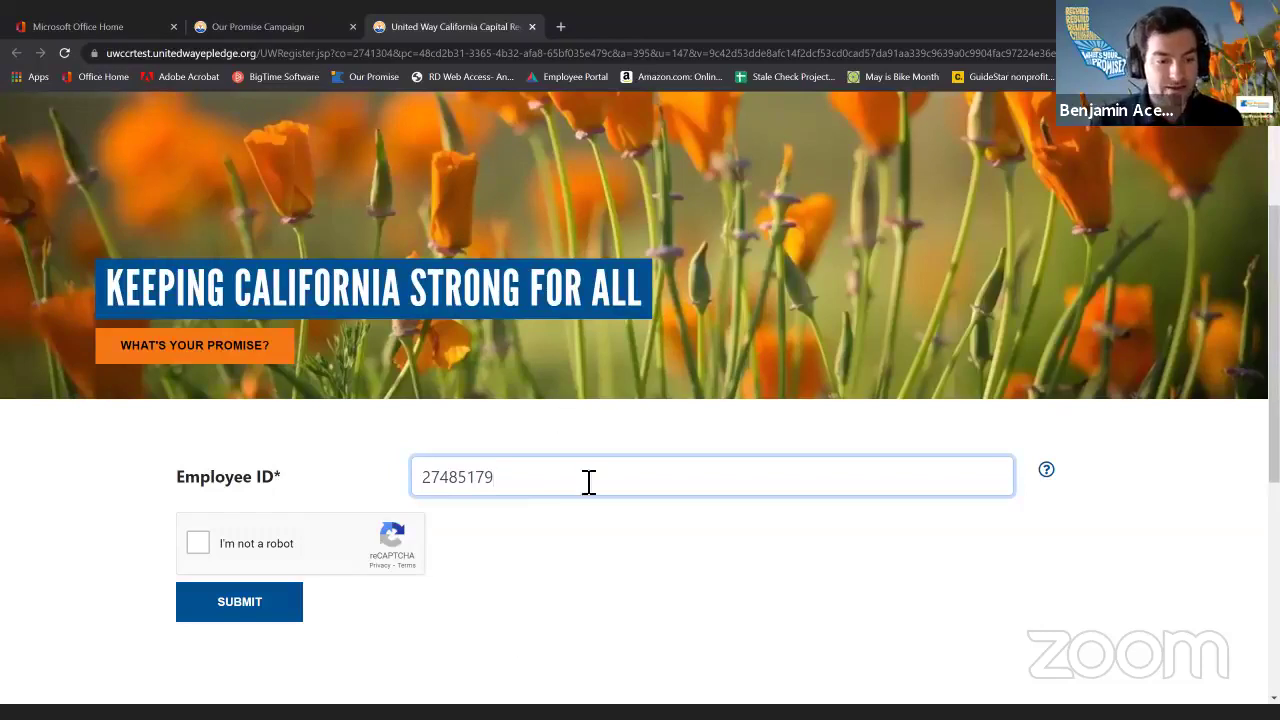
left_click(207, 540)
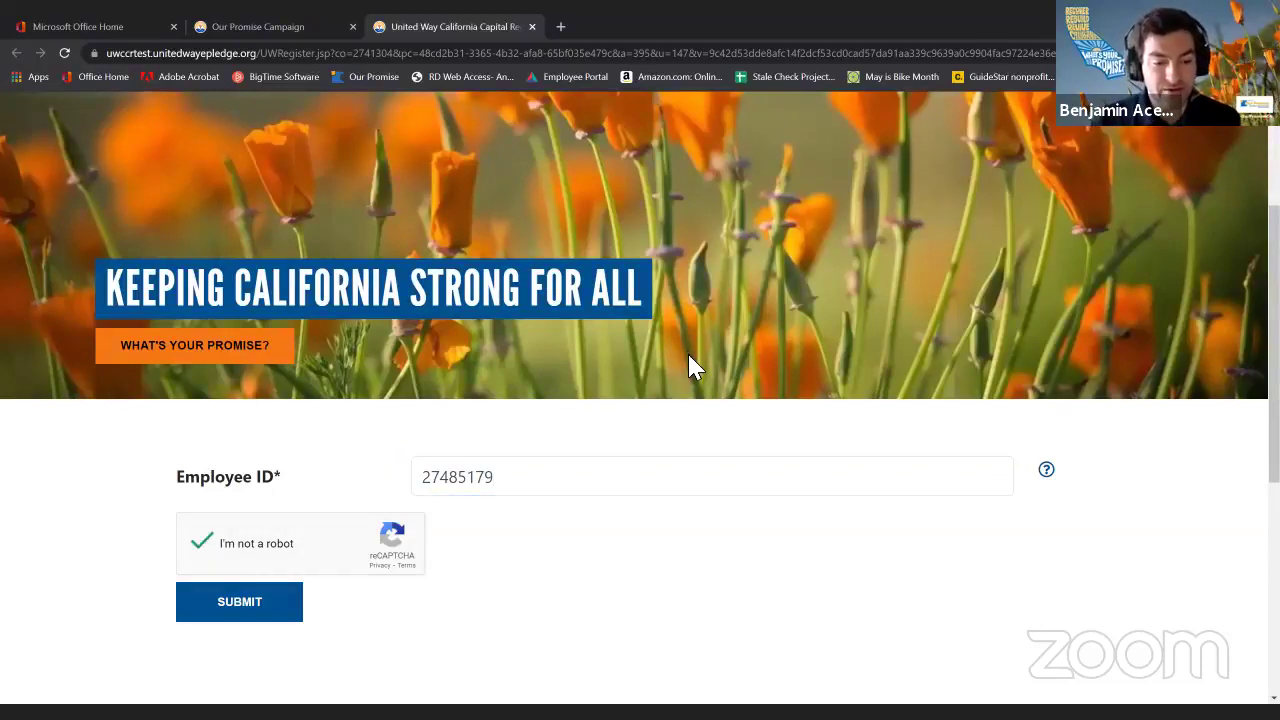
left_click(291, 616)
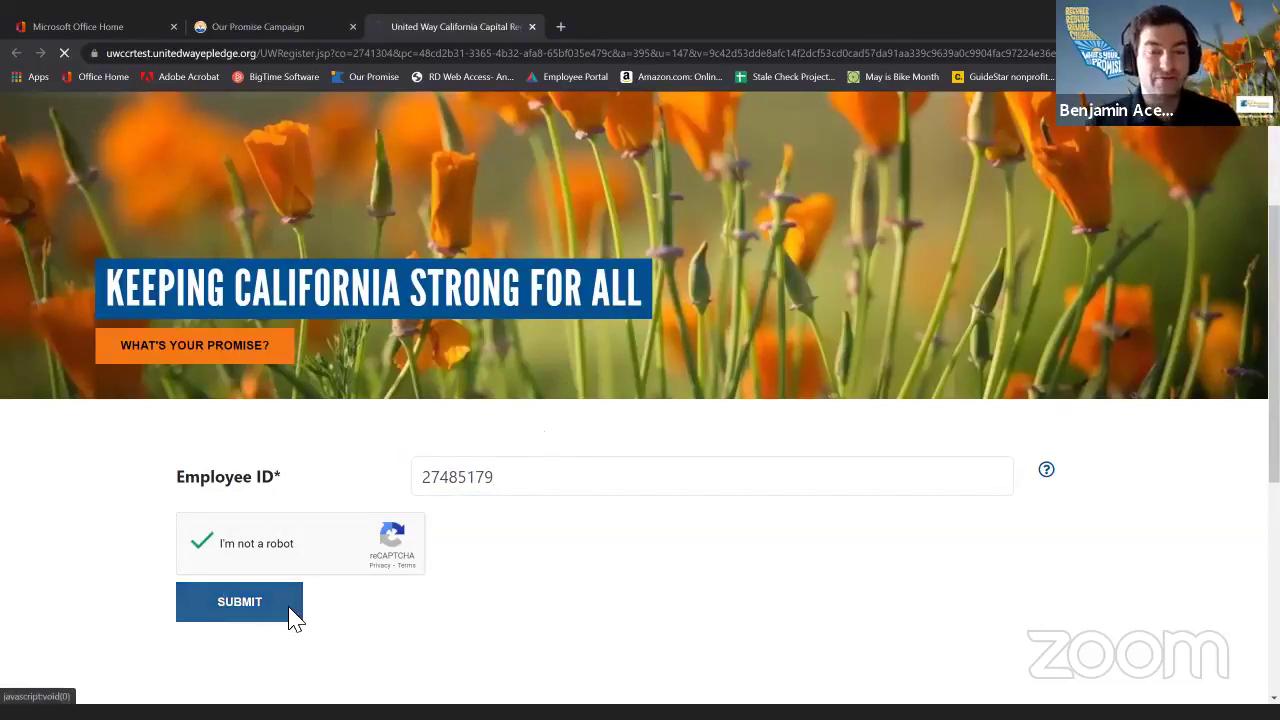
scroll(337, 566, "down", 3)
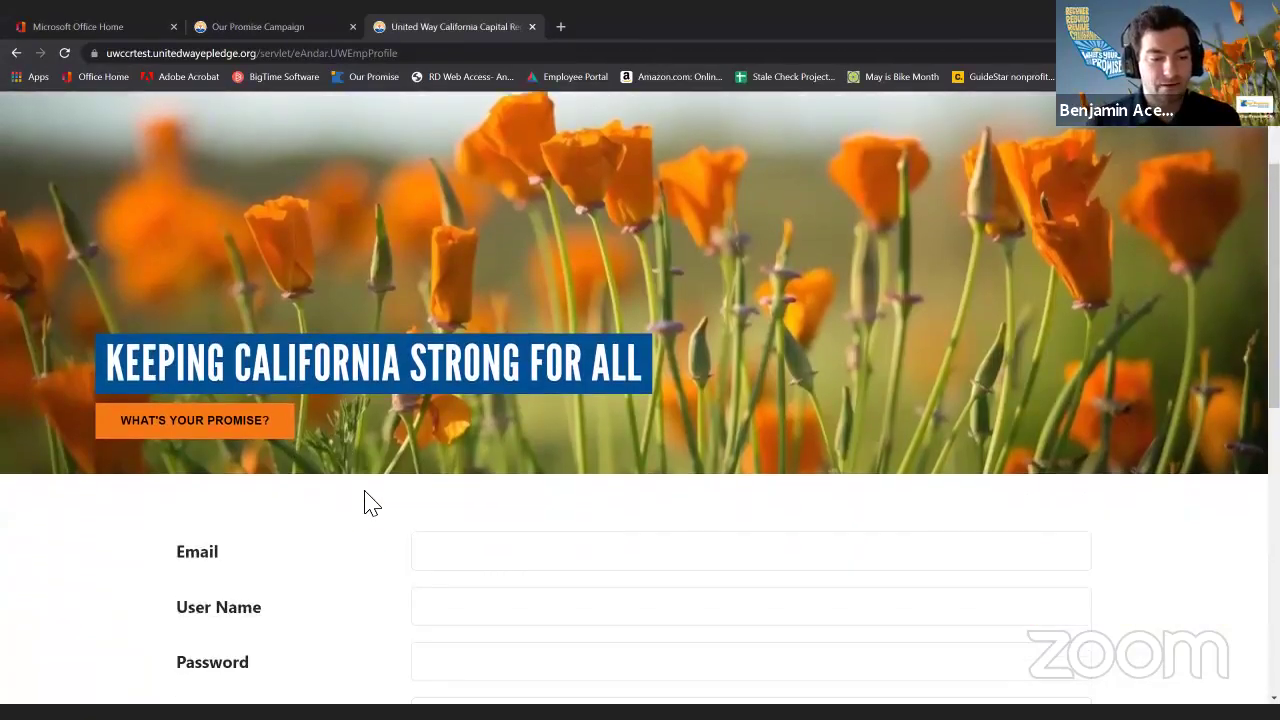
Autofill the saved e-mail and change the work site zip from 95833 to 95827.
scroll(370, 503, "down", 5)
scroll(370, 500, "up", 1)
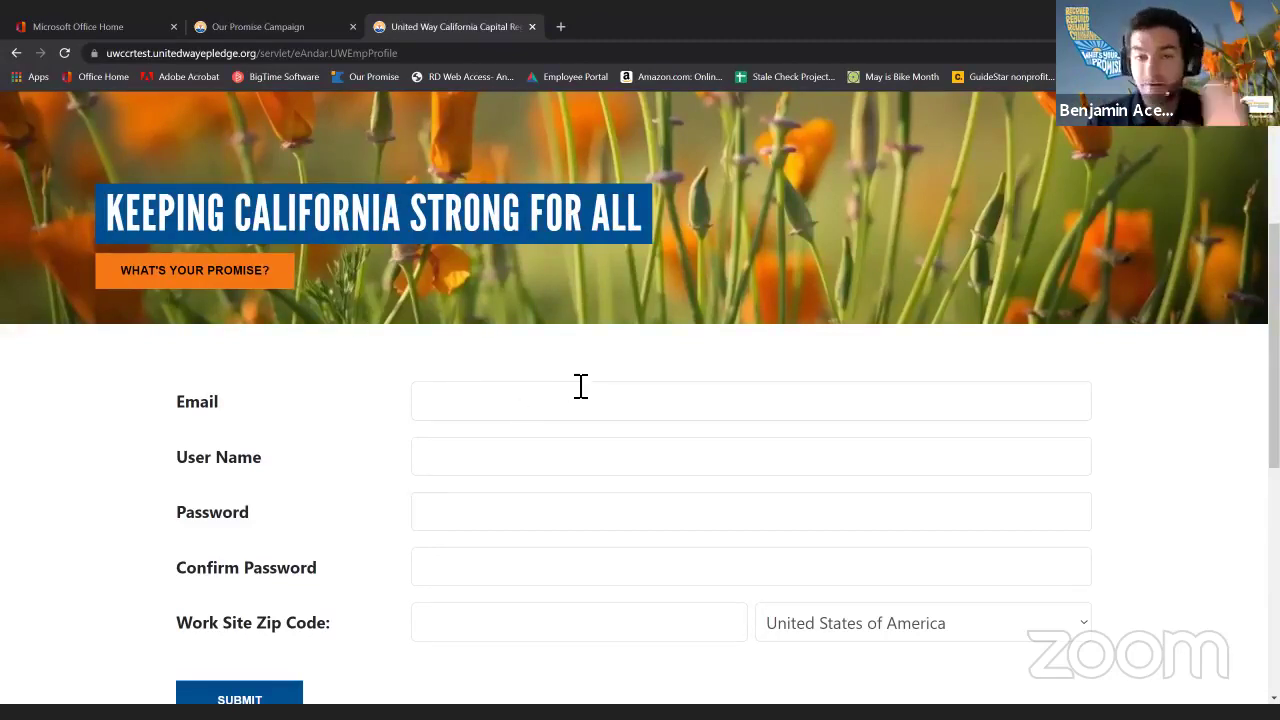
left_click(549, 410)
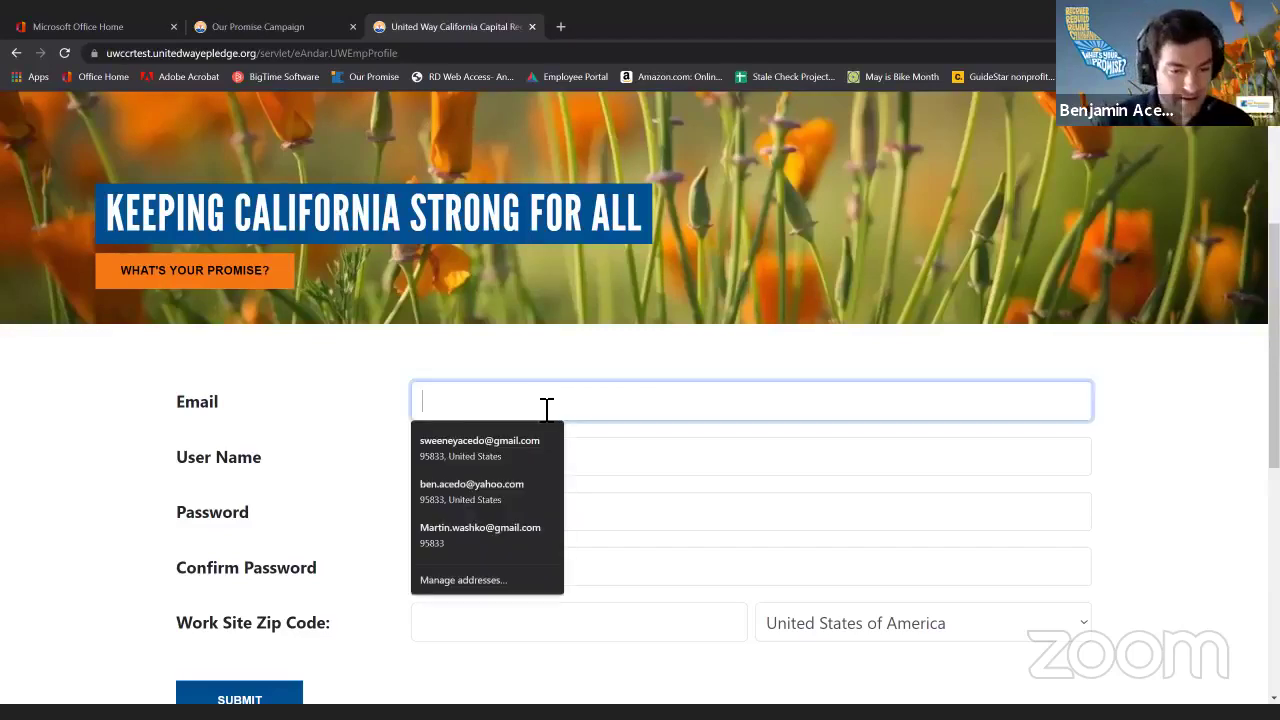
left_click(499, 432)
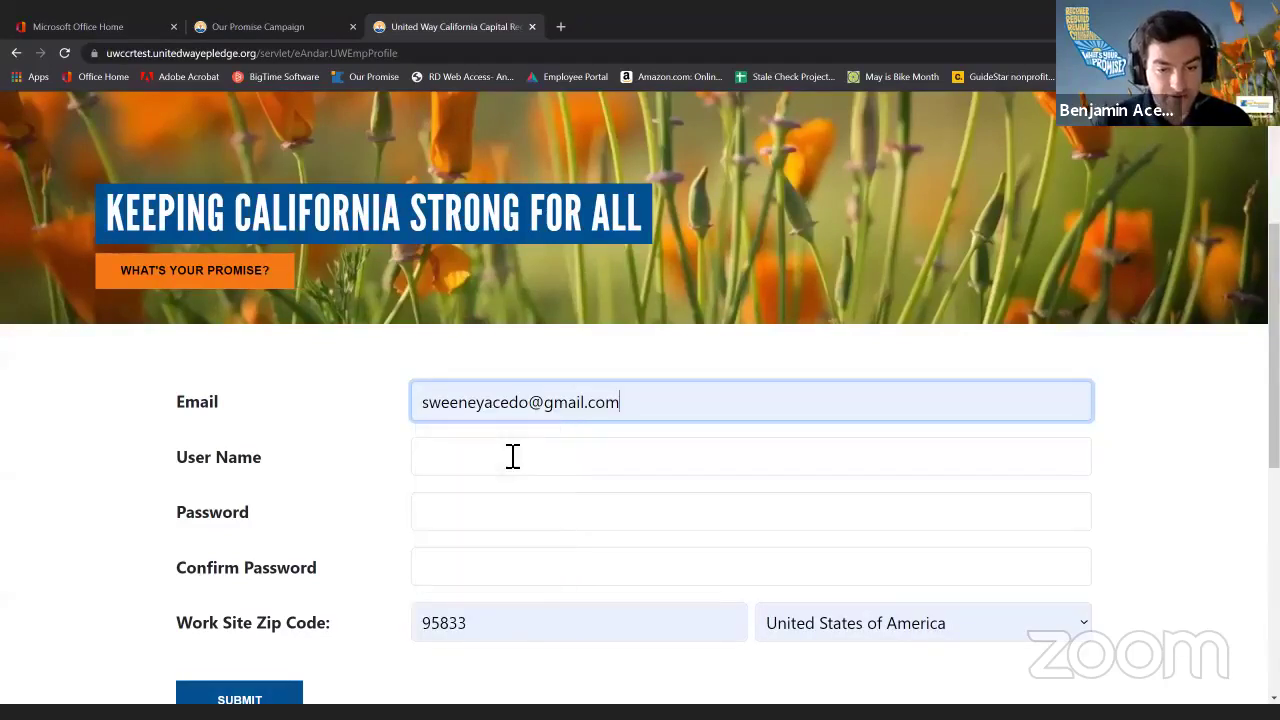
double_click(480, 625)
type("95827")
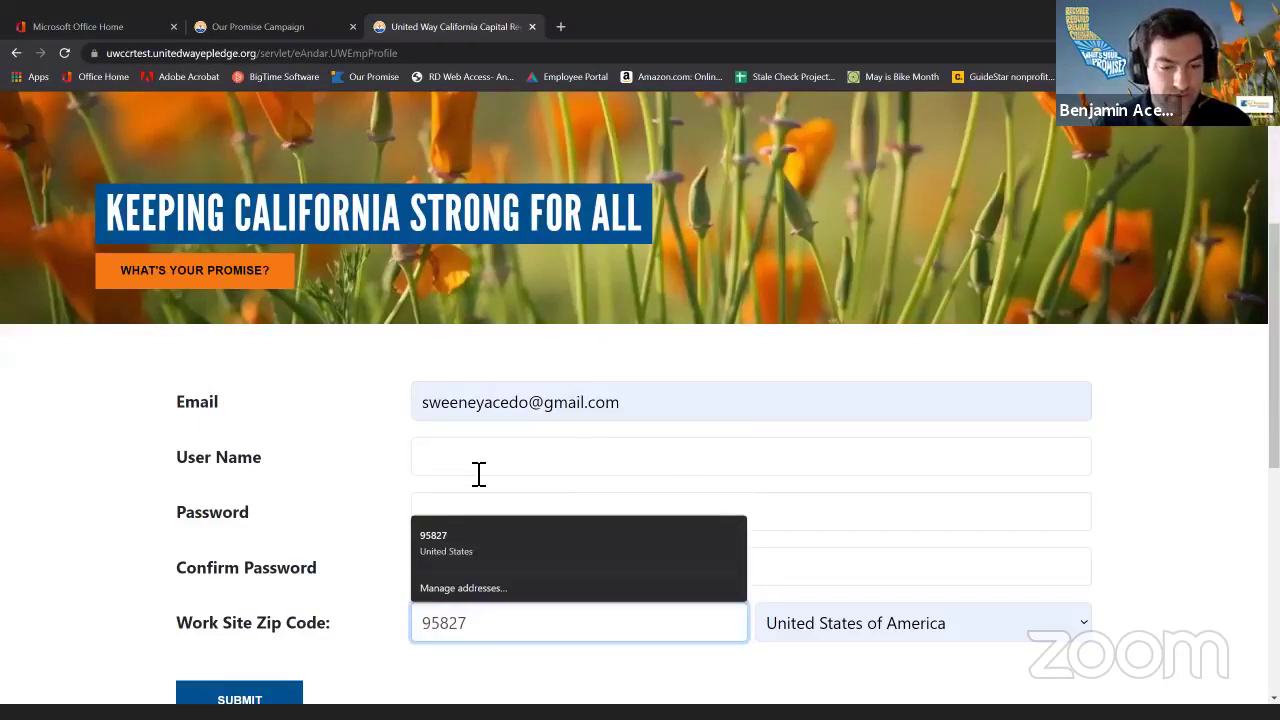
Enter the new user name, then the password and its matching confirmation.
left_click(478, 473)
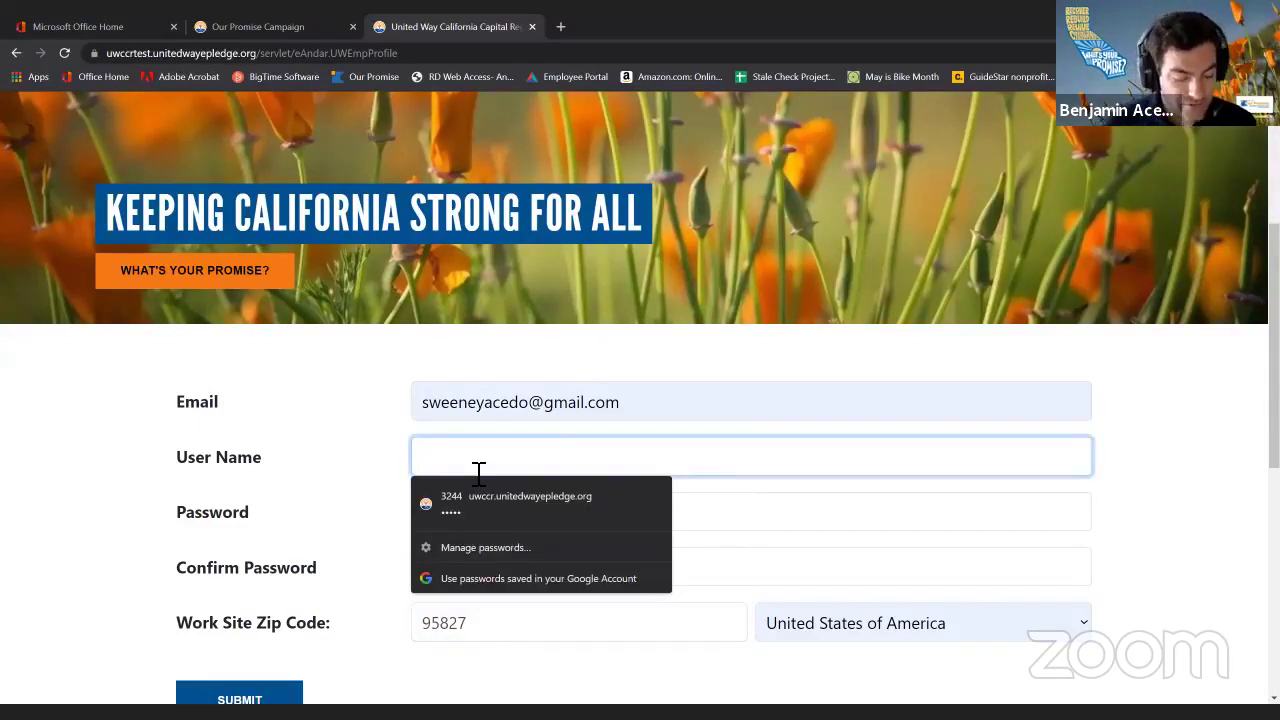
type("btest")
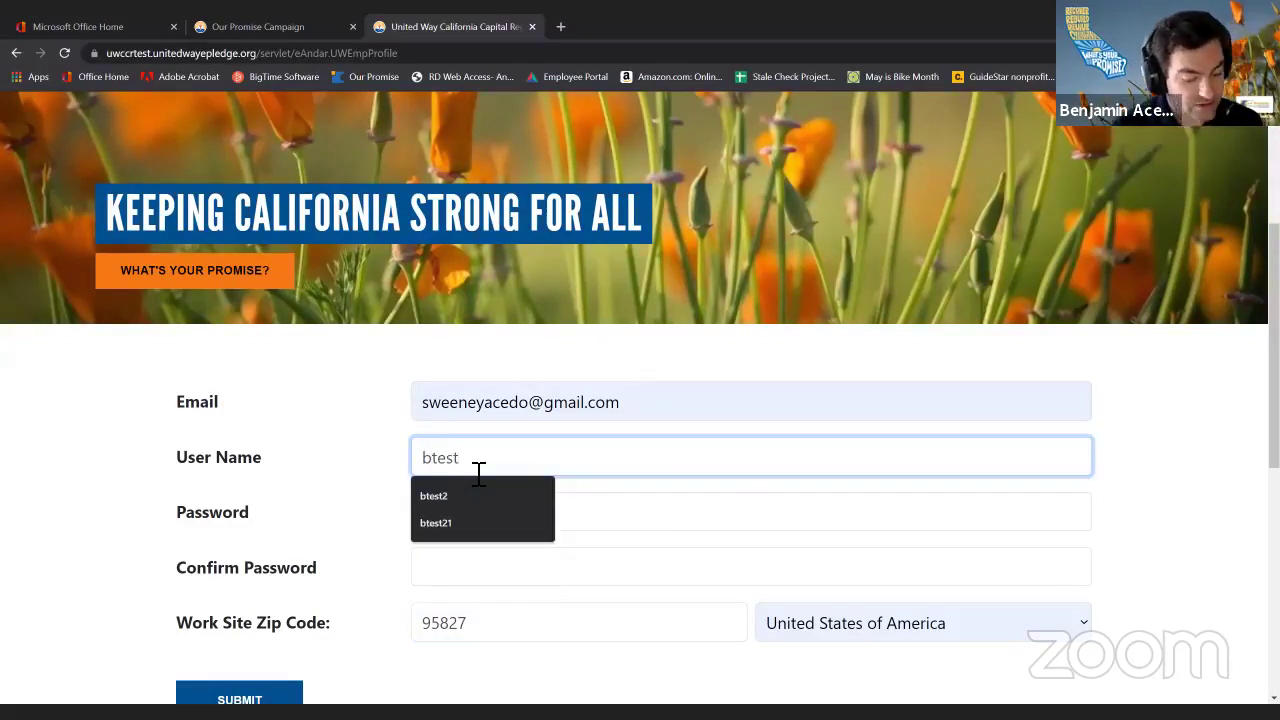
type("22")
key("Tab")
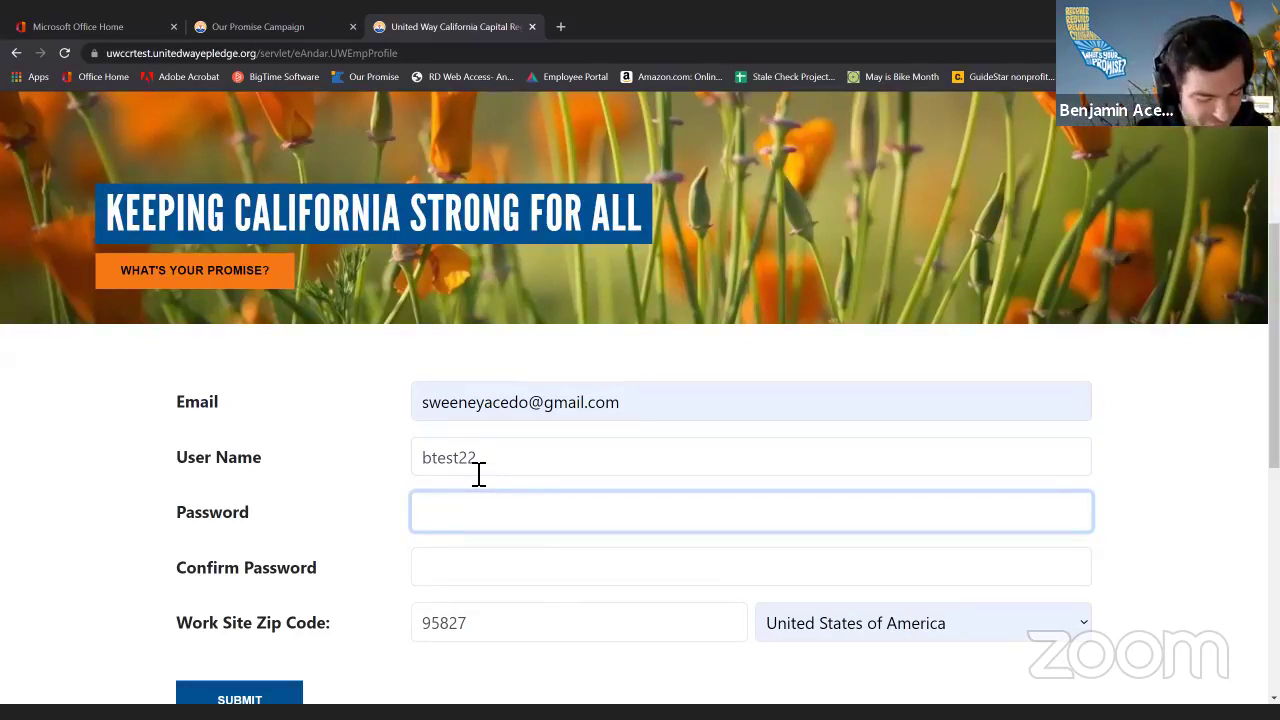
type("•••••")
key("Tab")
type("•")
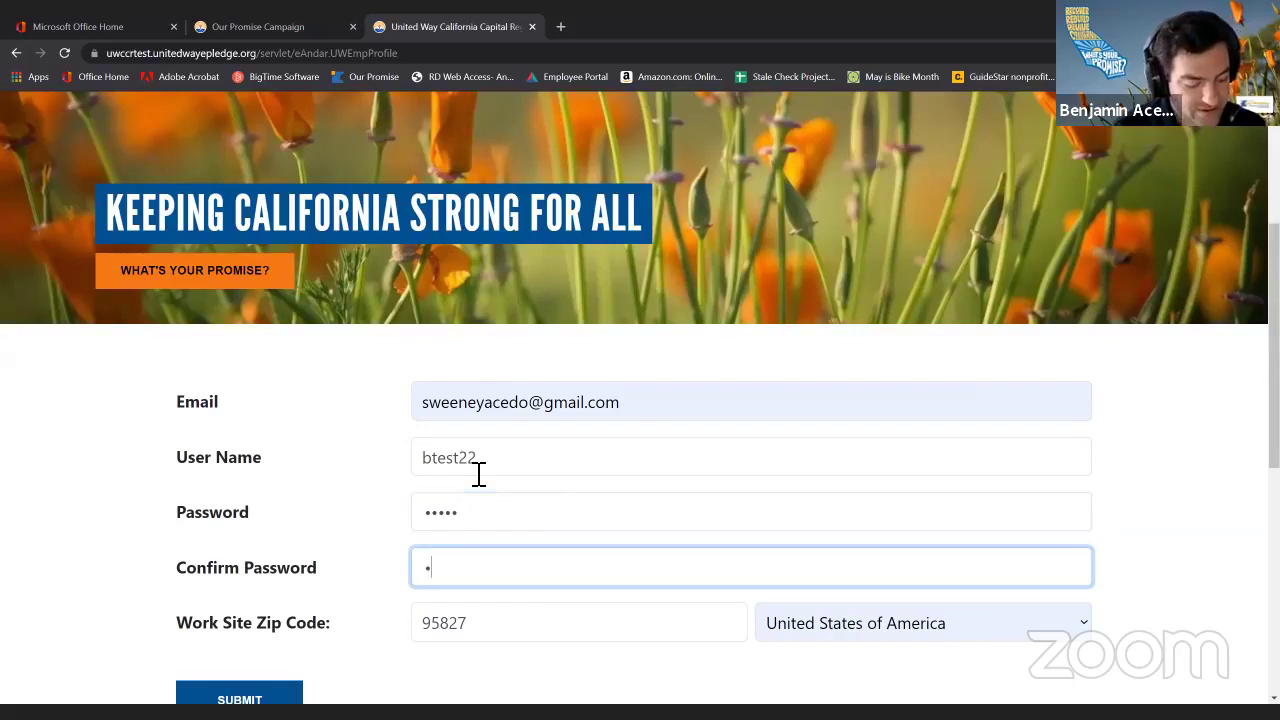
type("••••")
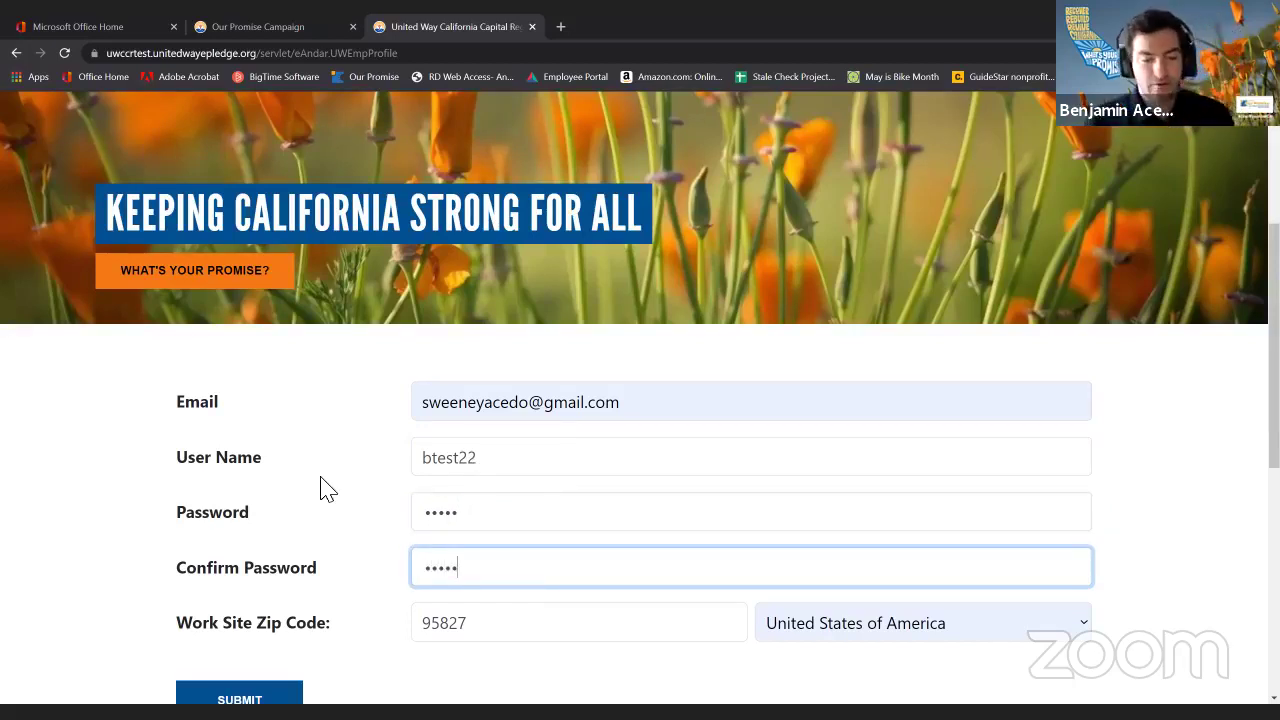
scroll(322, 489, "down", 1)
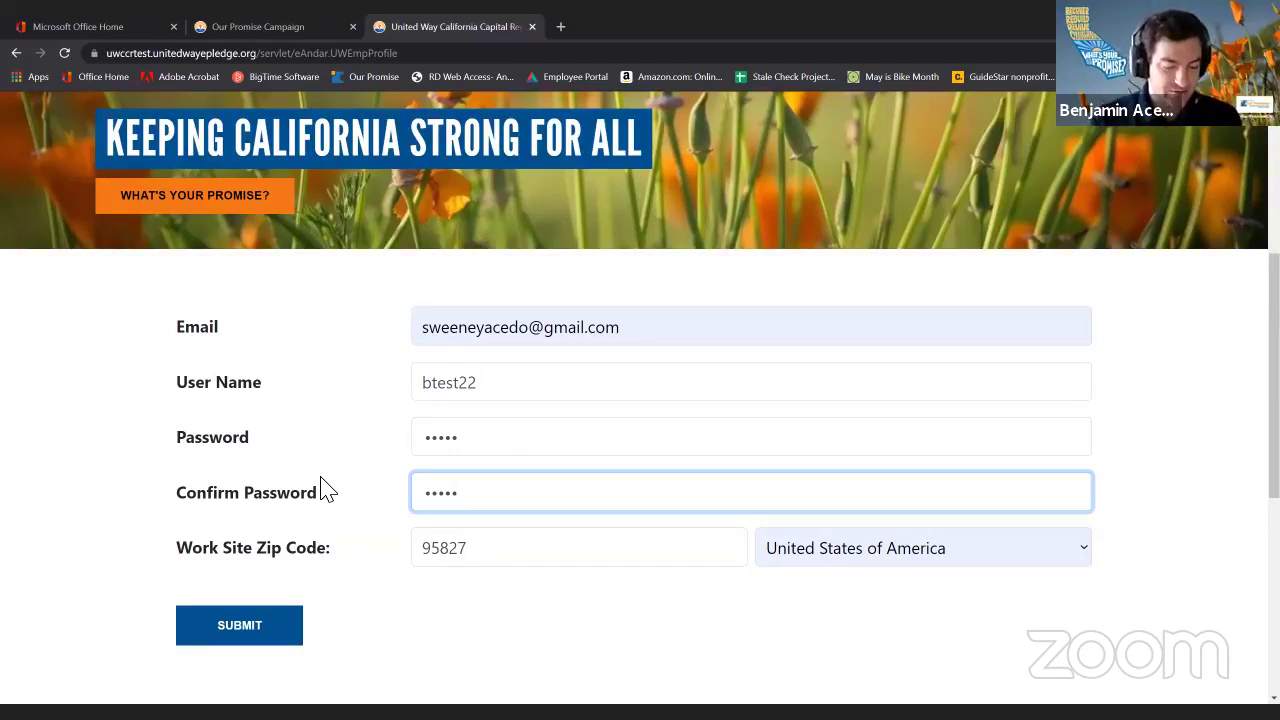
Submit the registration and enter the emailed PIN in the Confirm Email Address dialog.
left_click(244, 627)
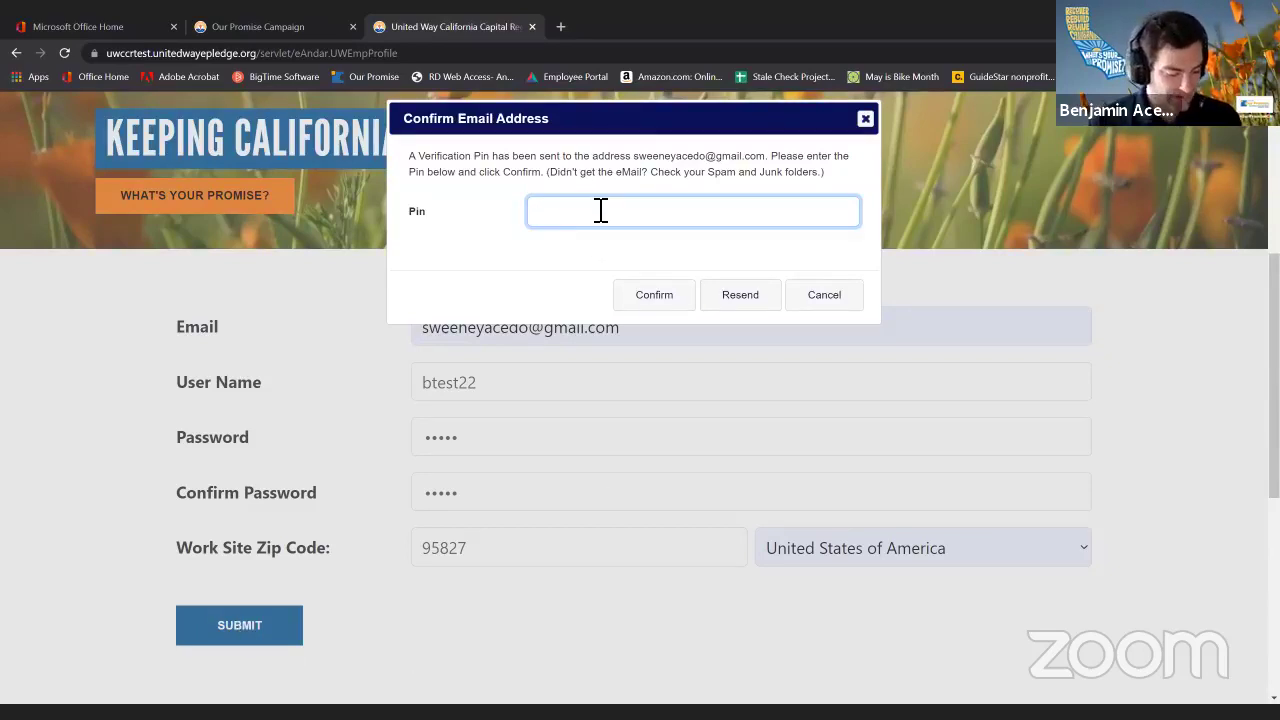
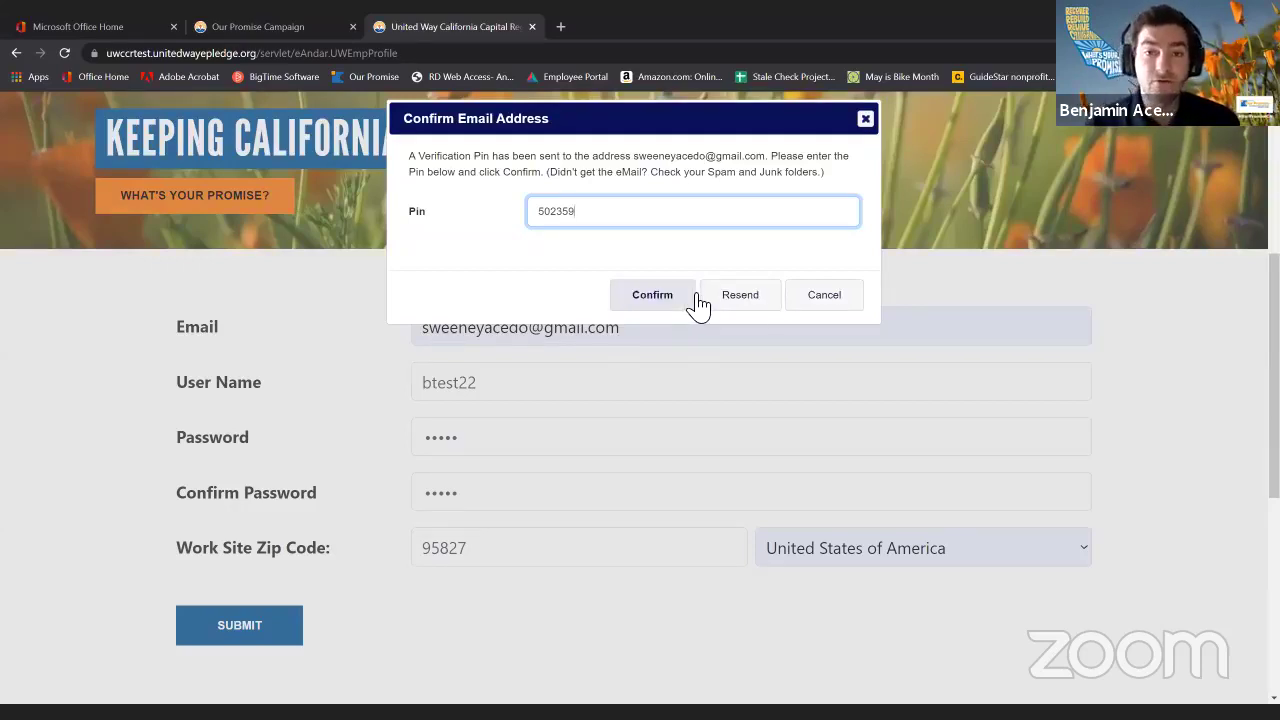
left_click(656, 300)
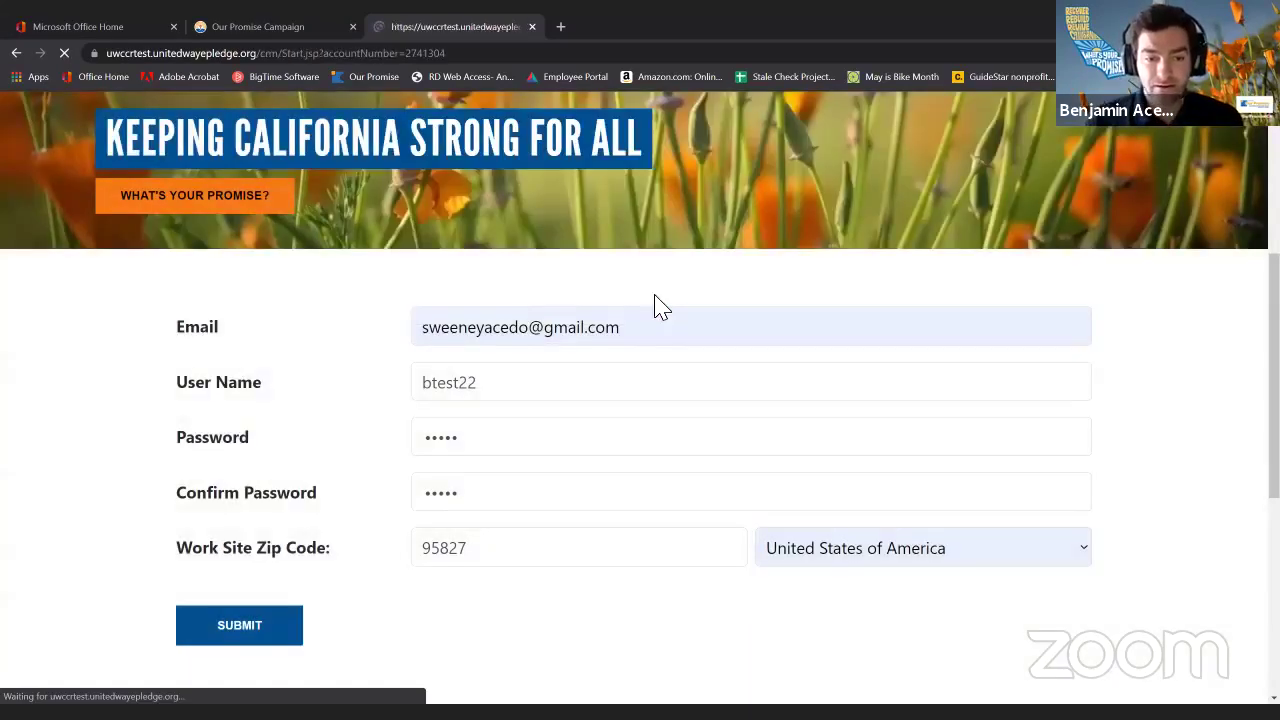
Log in with the new user name and password, reaching the $192.00 donation summary.
scroll(575, 322, "down", 2)
scroll(575, 322, "down", 3)
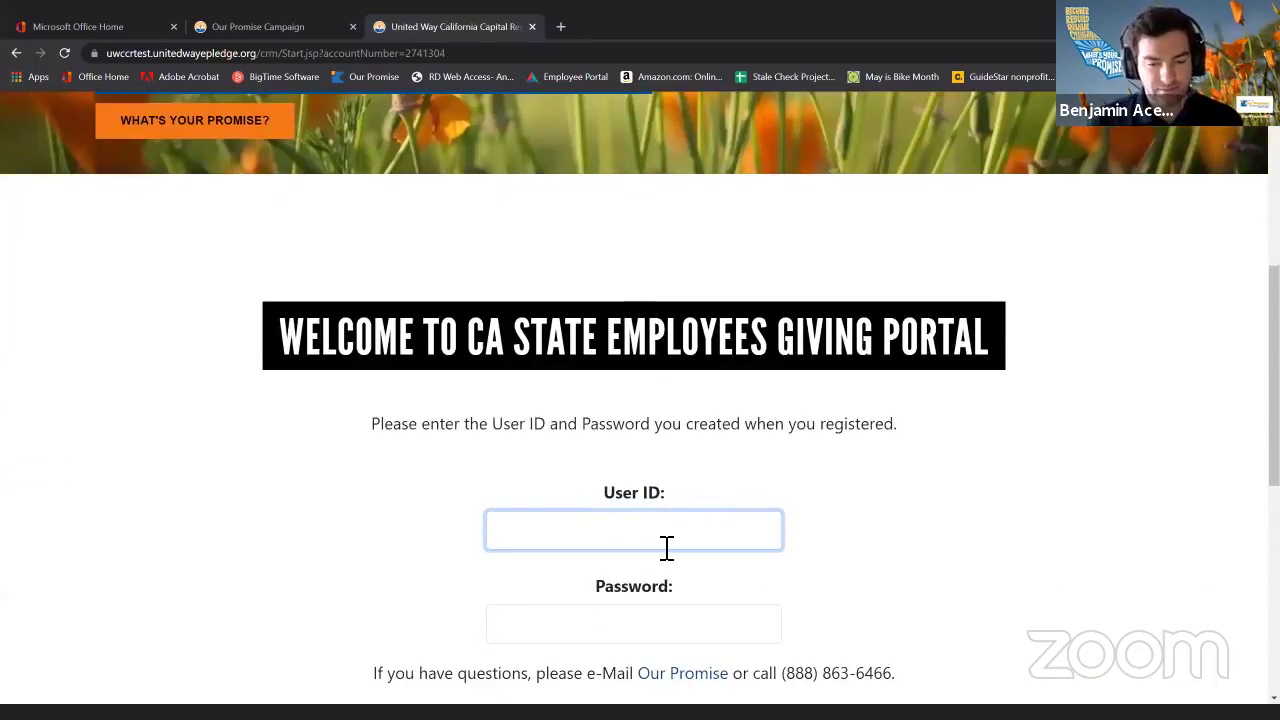
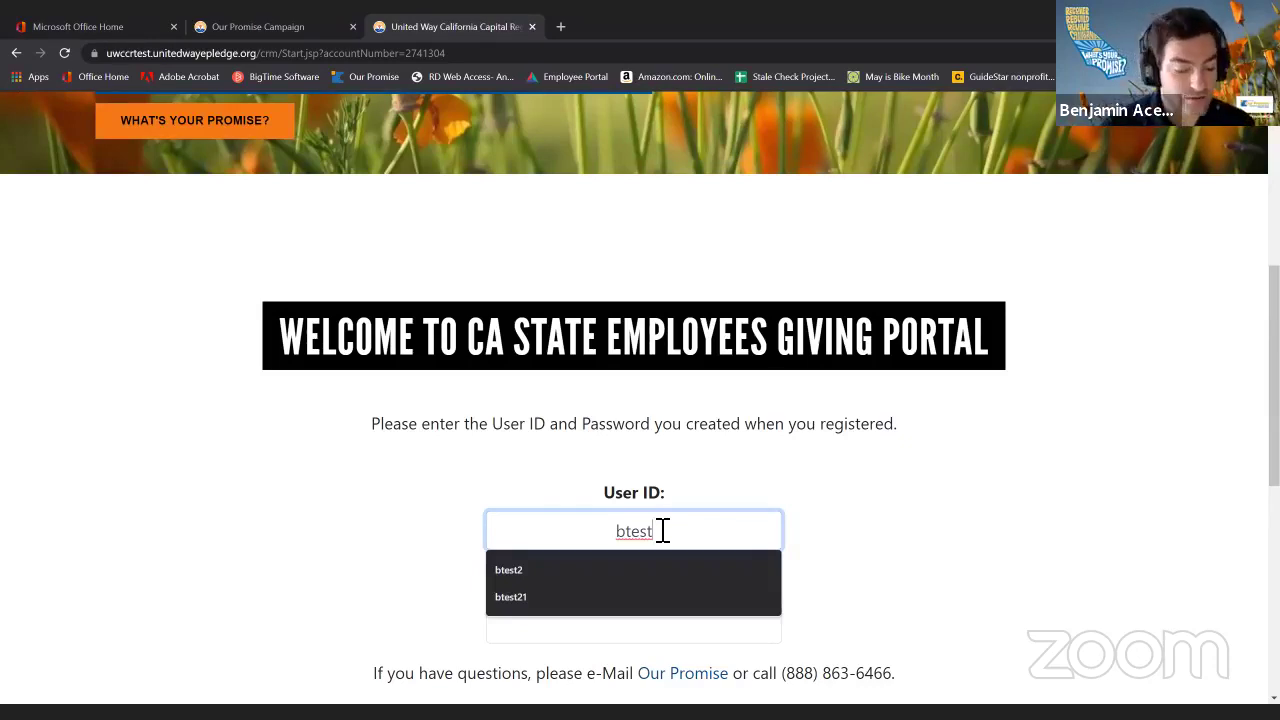
key("Tab")
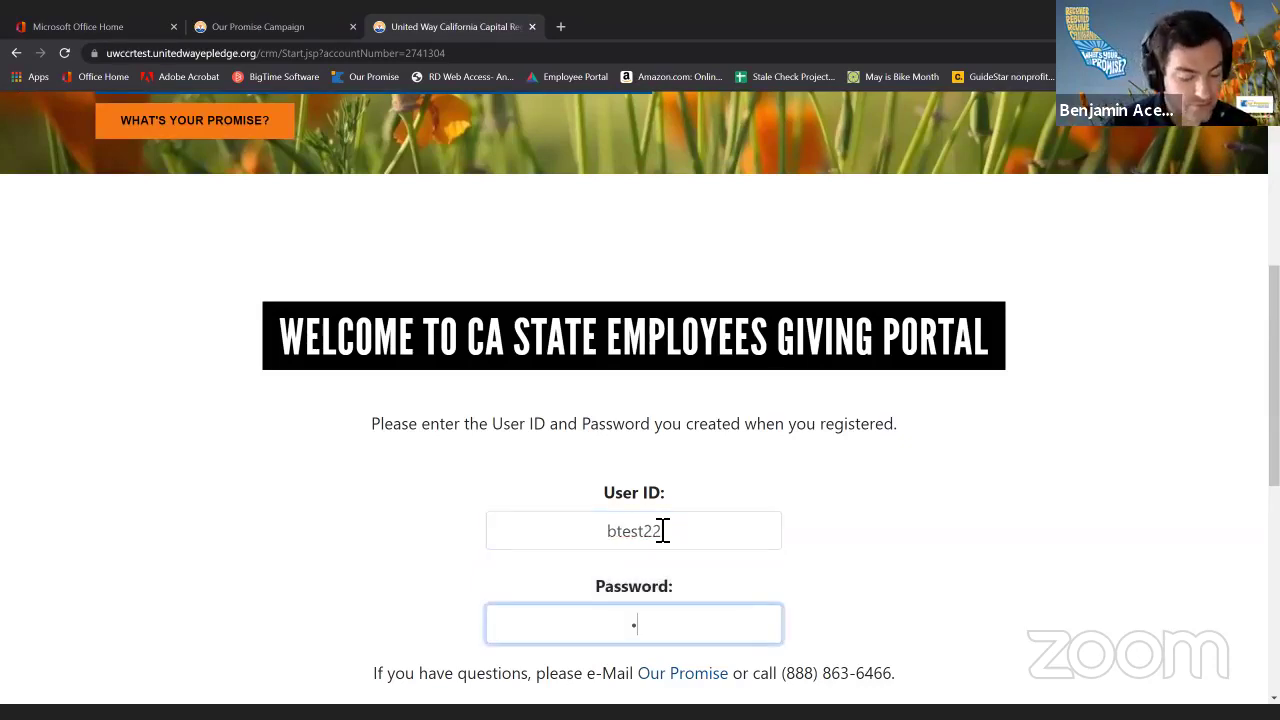
scroll(746, 520, "down", 2)
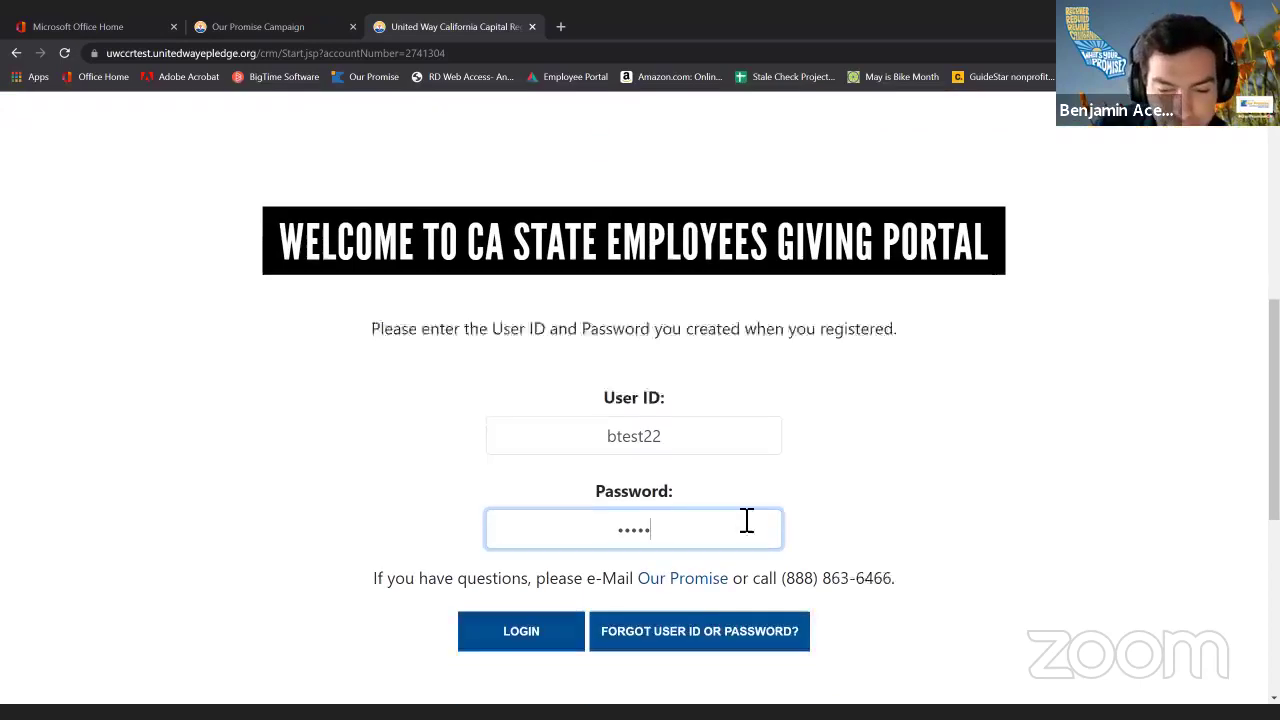
left_click(528, 582)
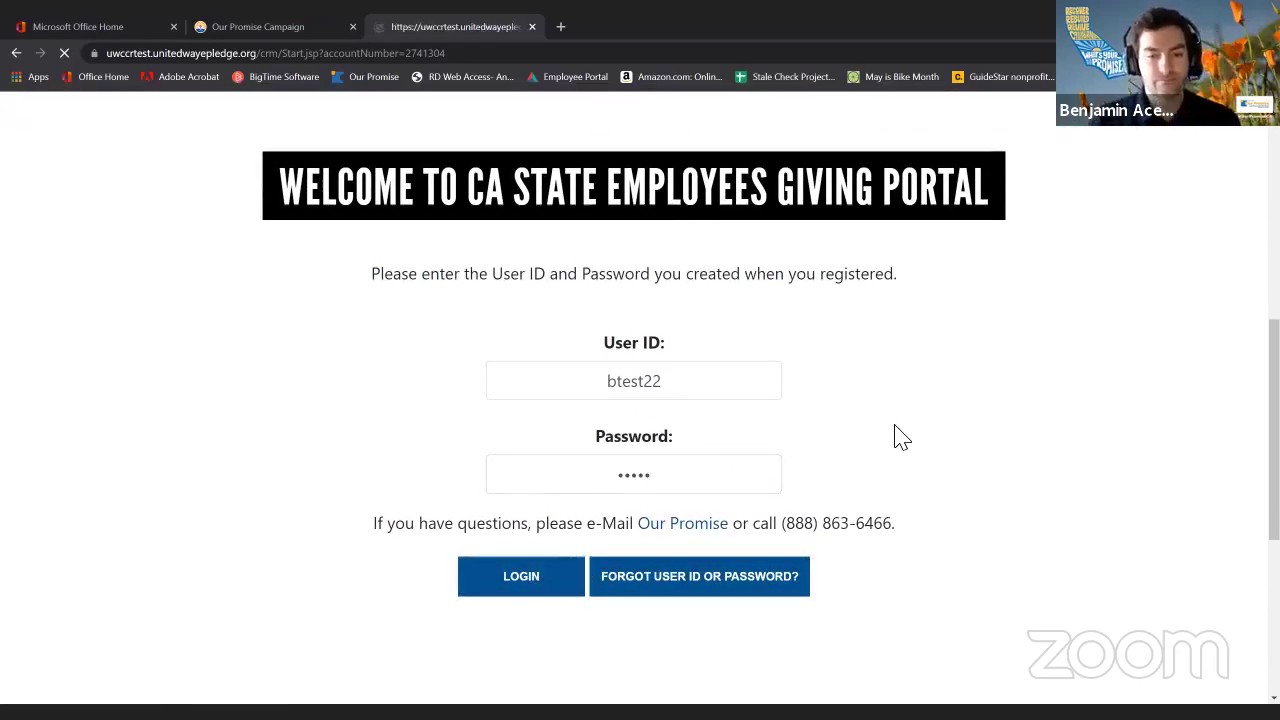
scroll(900, 432, "down", 1)
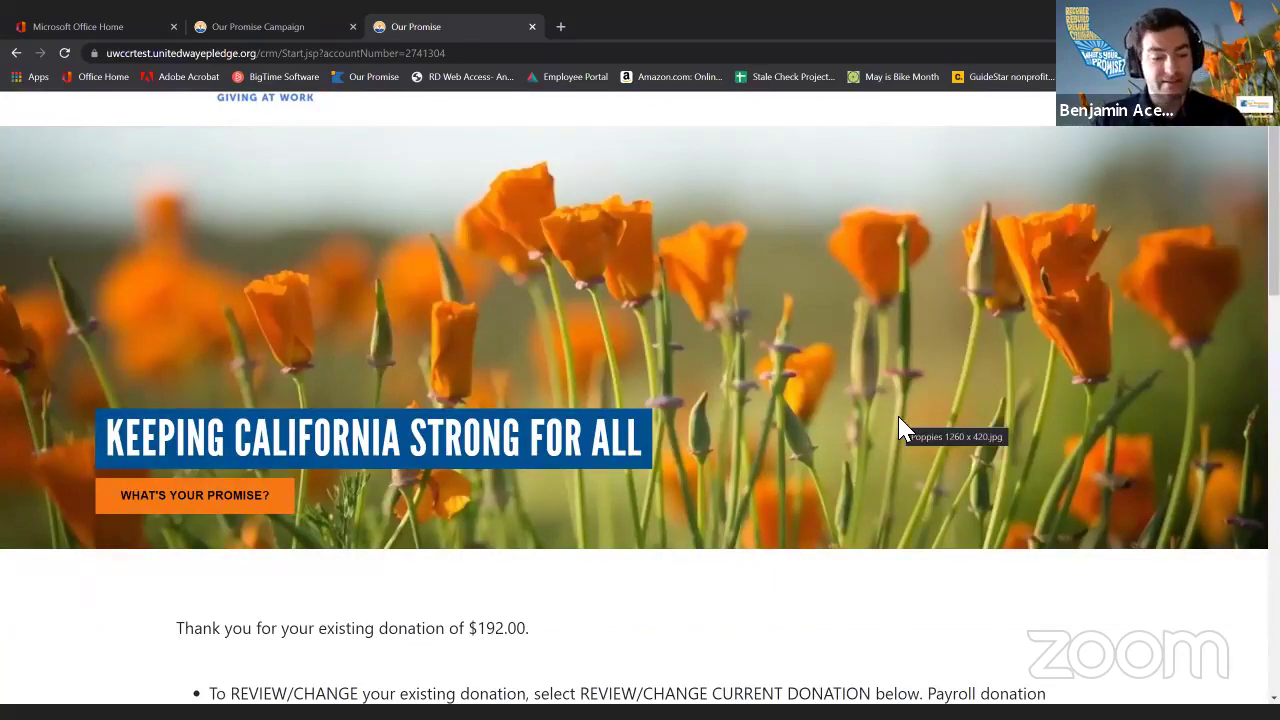
Review the $192.00 payroll pledge table, highlighting the 2020 campaign year and pledge values.
scroll(900, 432, "down", 1)
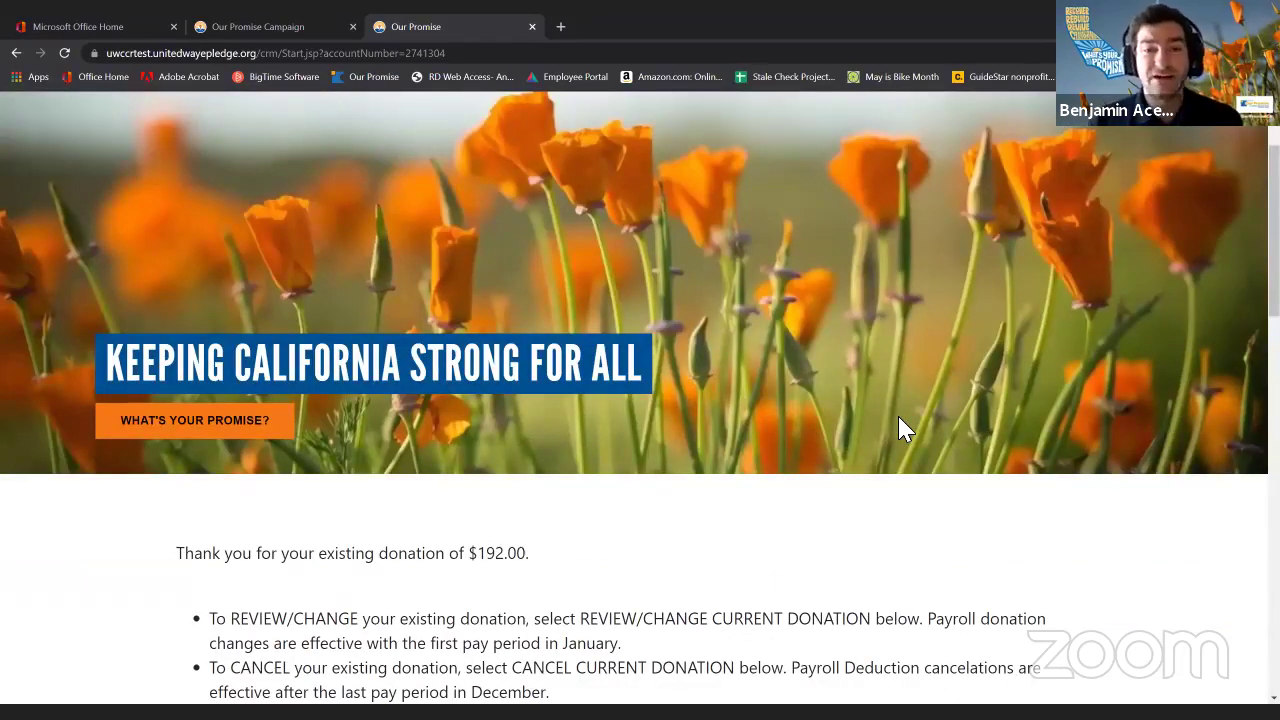
scroll(900, 430, "down", 5)
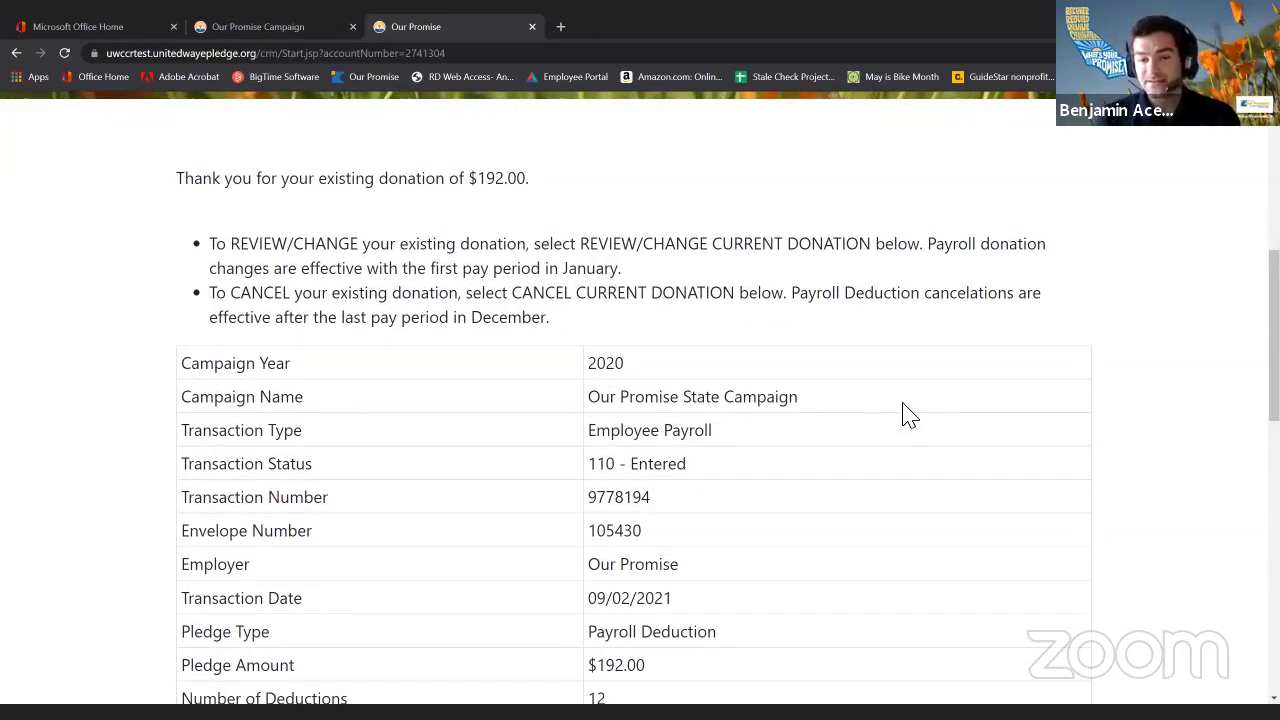
double_click(606, 363)
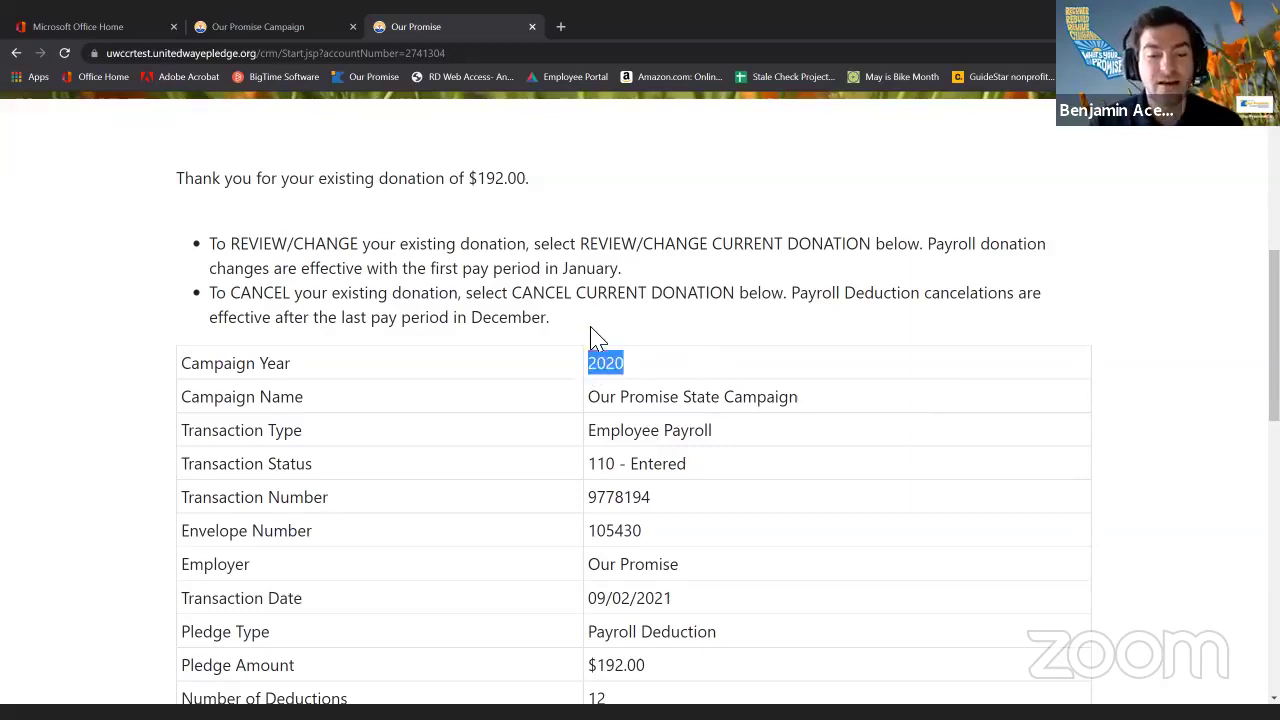
left_click(605, 323)
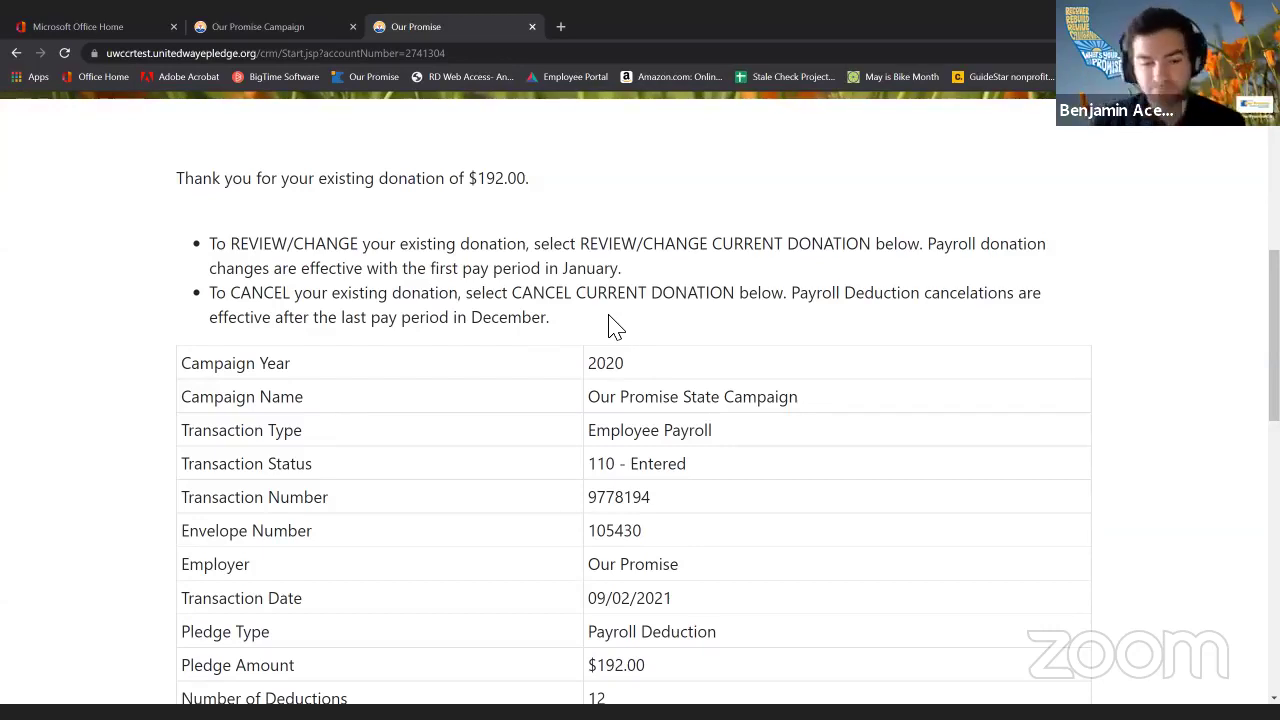
scroll(612, 328, "down", 2)
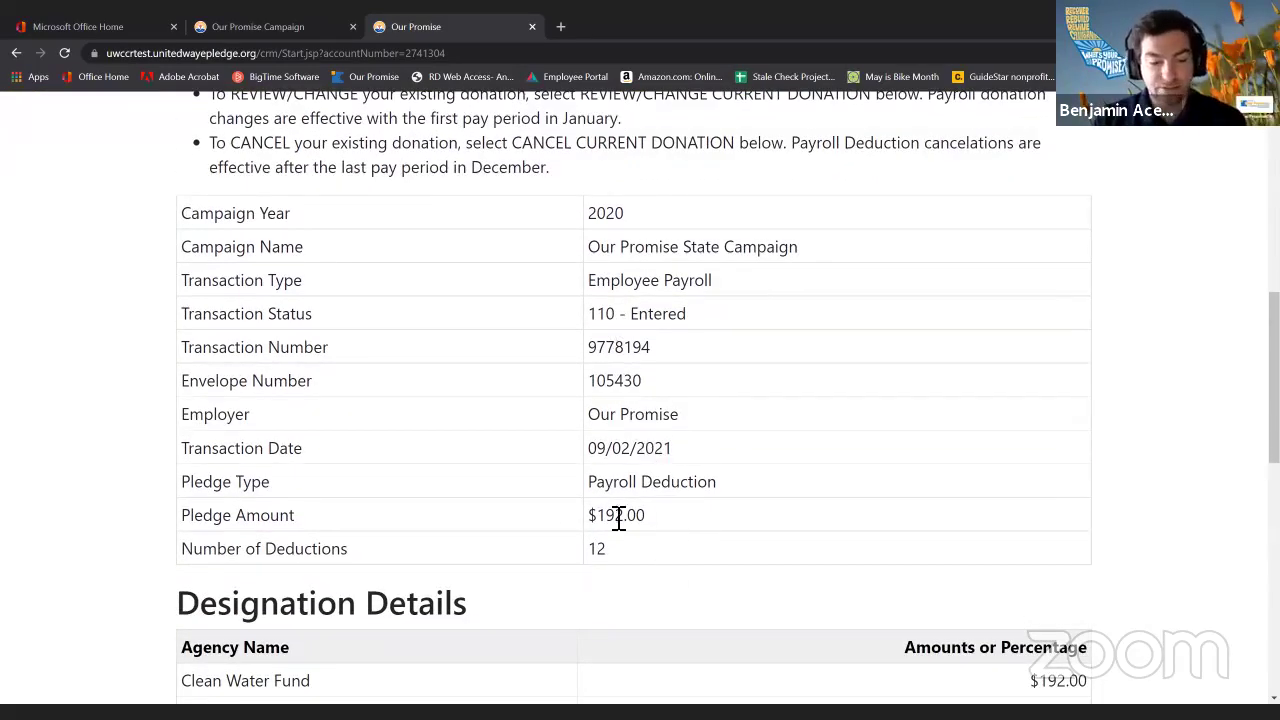
left_click_drag(648, 515, 577, 518)
left_click_drag(654, 551, 586, 563)
left_click(690, 548)
Scroll to Designation Details and highlight the Clean Water Fund designation.
scroll(690, 548, "down", 1)
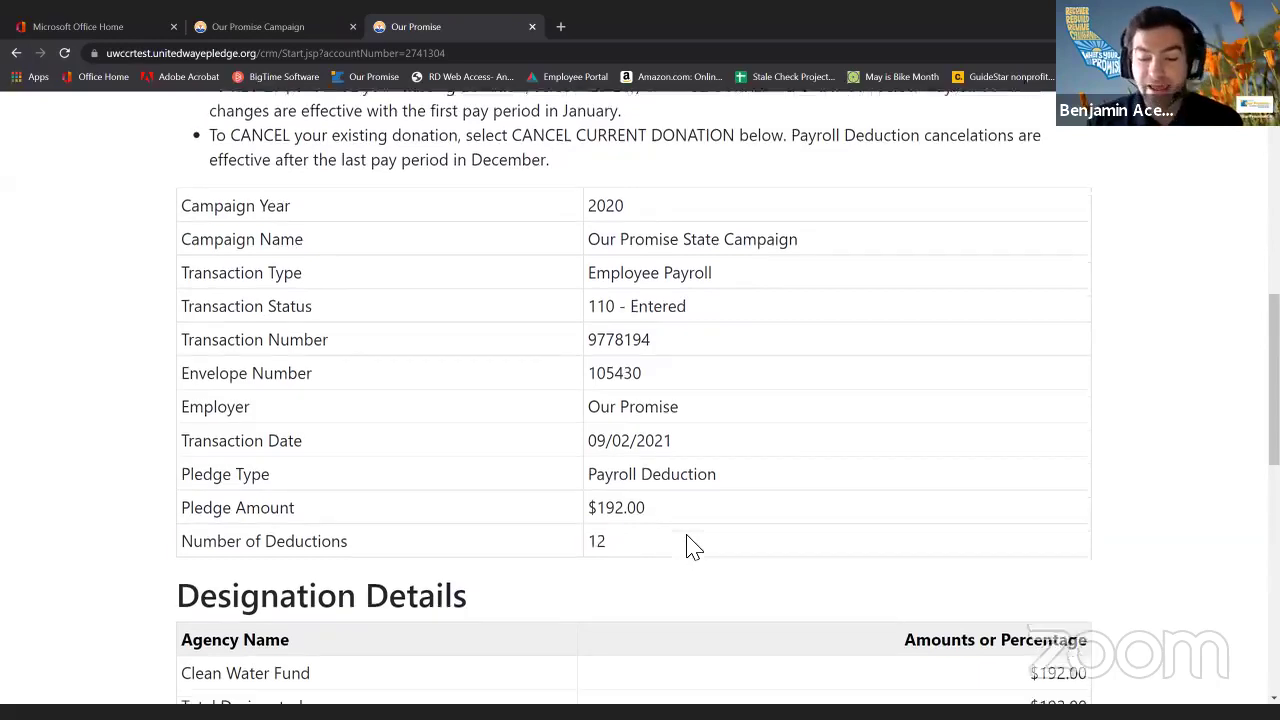
scroll(690, 548, "down", 2)
left_click_drag(188, 531, 331, 537)
left_click(345, 541)
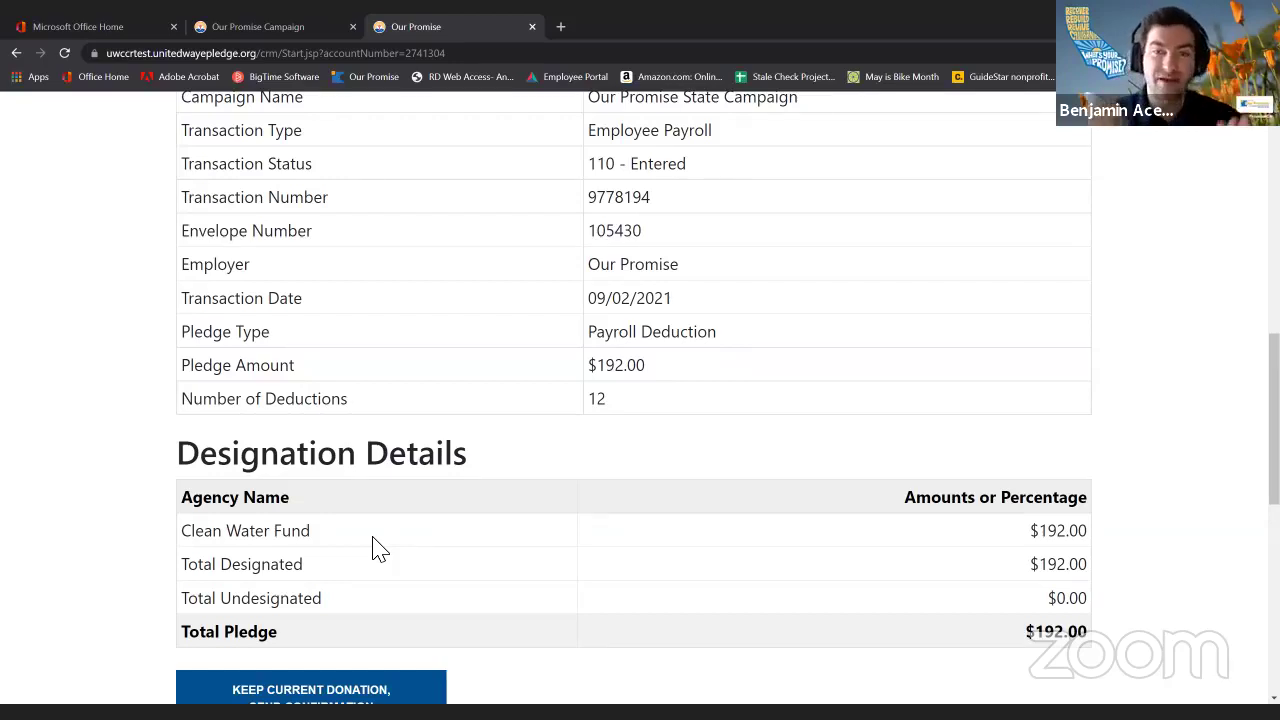
scroll(390, 550, "down", 1)
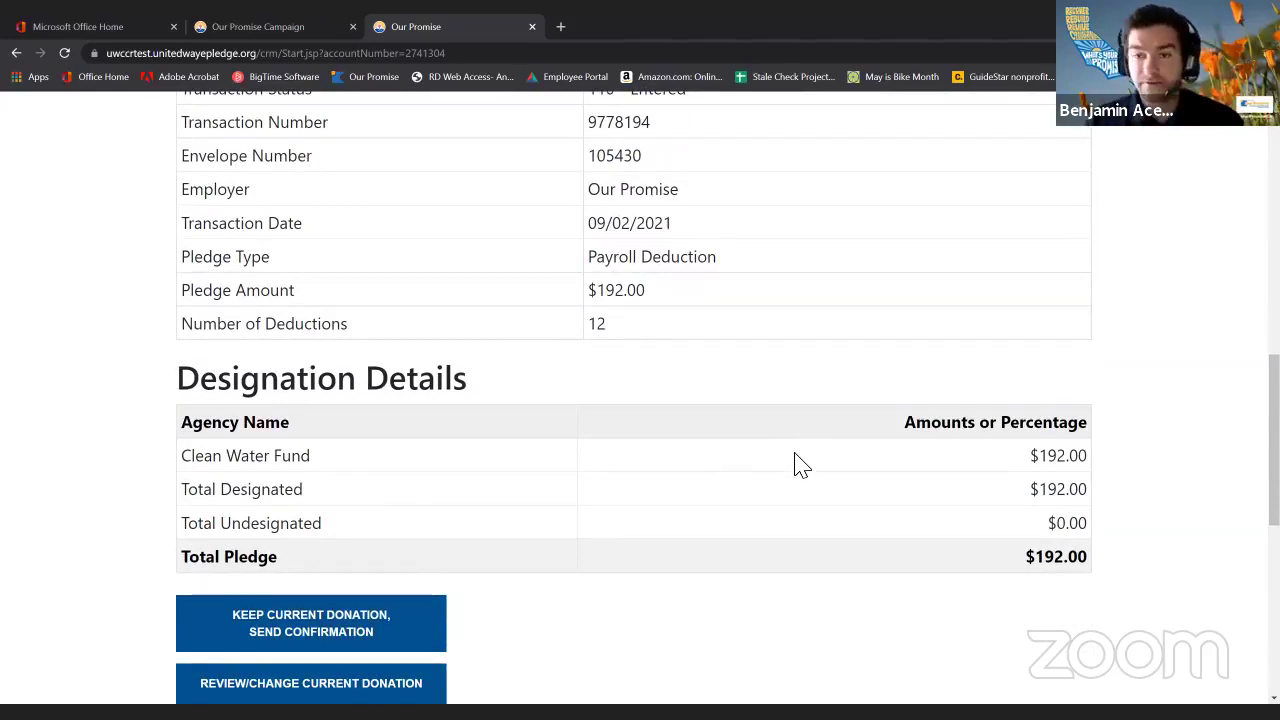
scroll(800, 463, "down", 3)
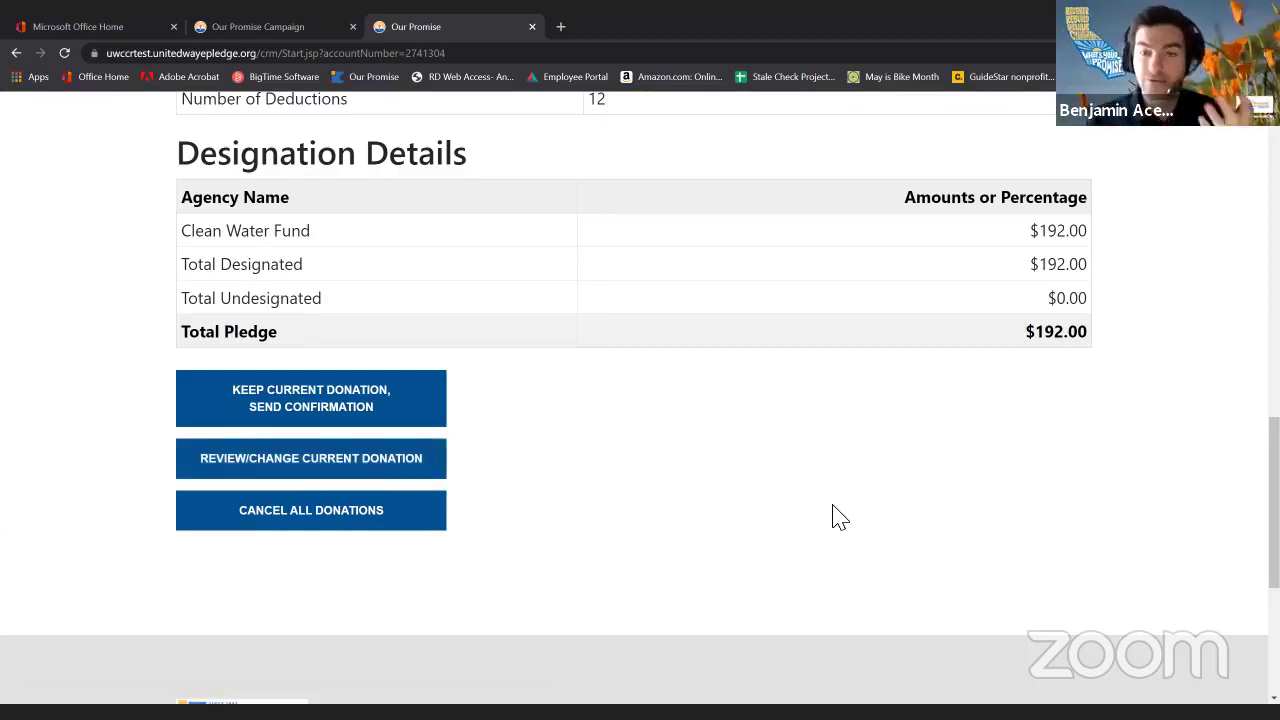
scroll(850, 518, "up", 3)
scroll(866, 518, "up", 8)
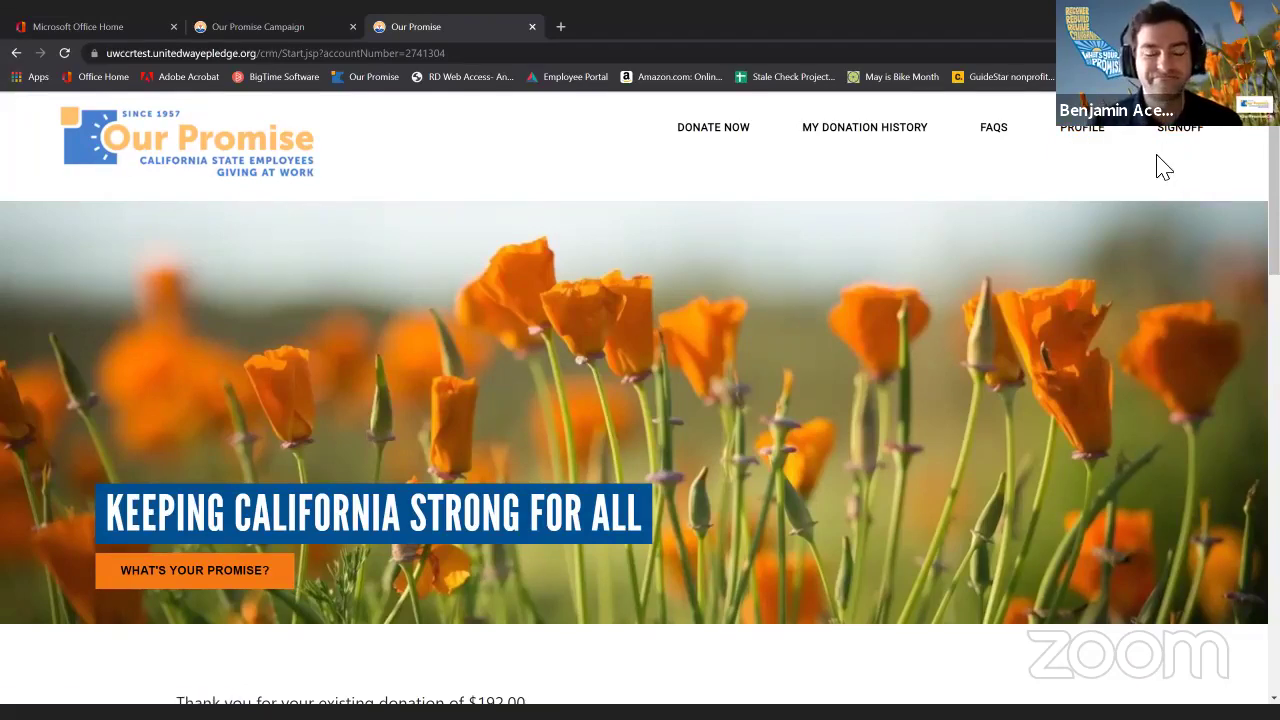
scroll(783, 229, "down", 3)
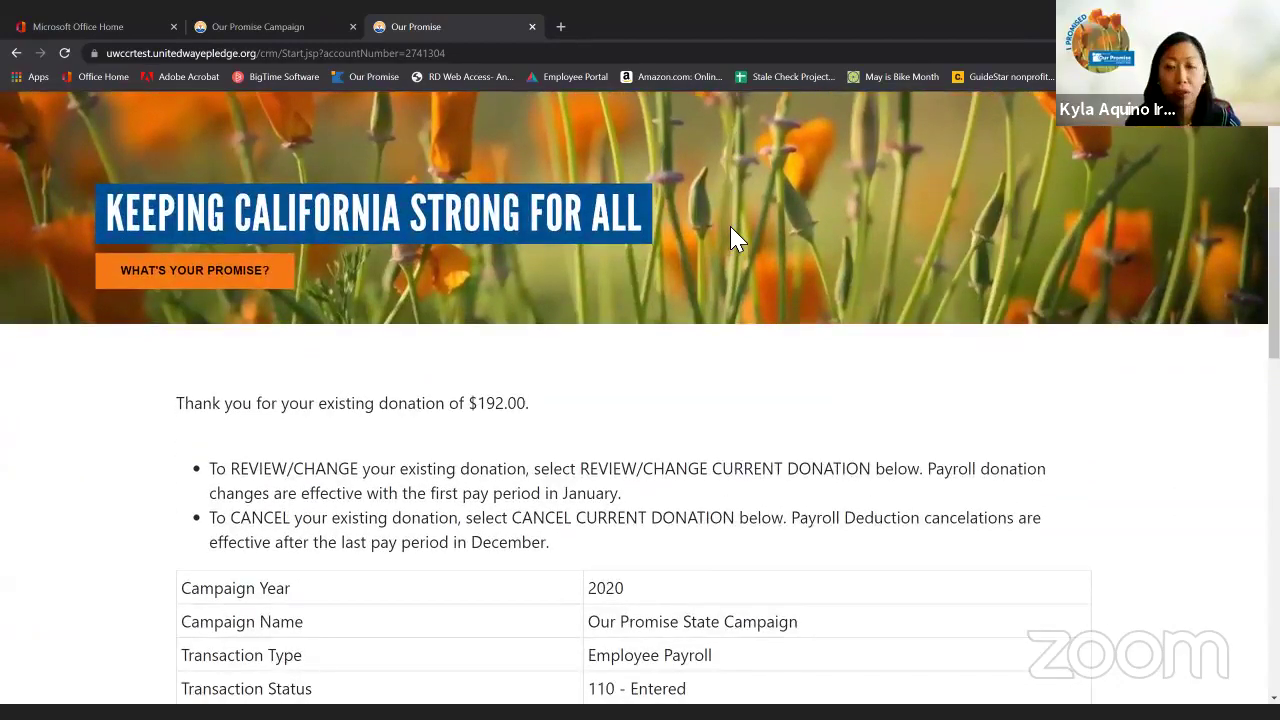